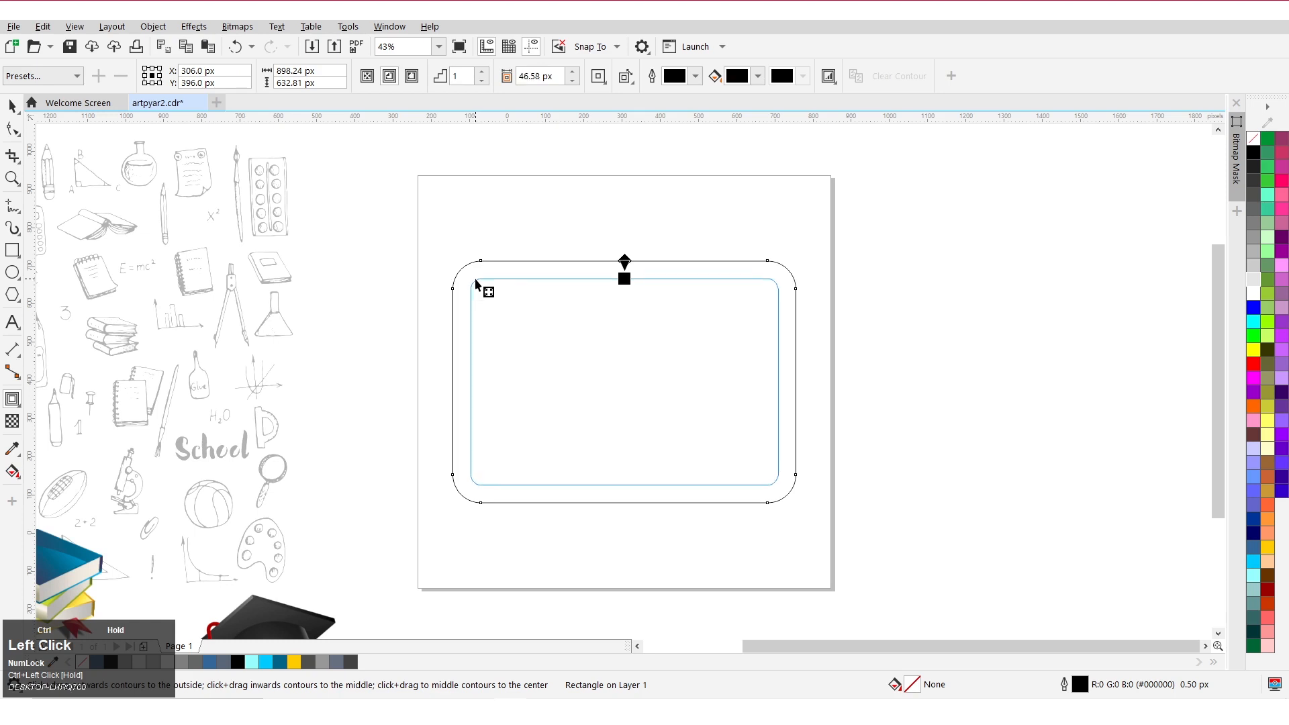
Fill the ring between the two contour outlines with Smart Fill to create a separate frame shape.
{"action": "left_click", "coordinate": [12, 105], "text": "ctrl"}
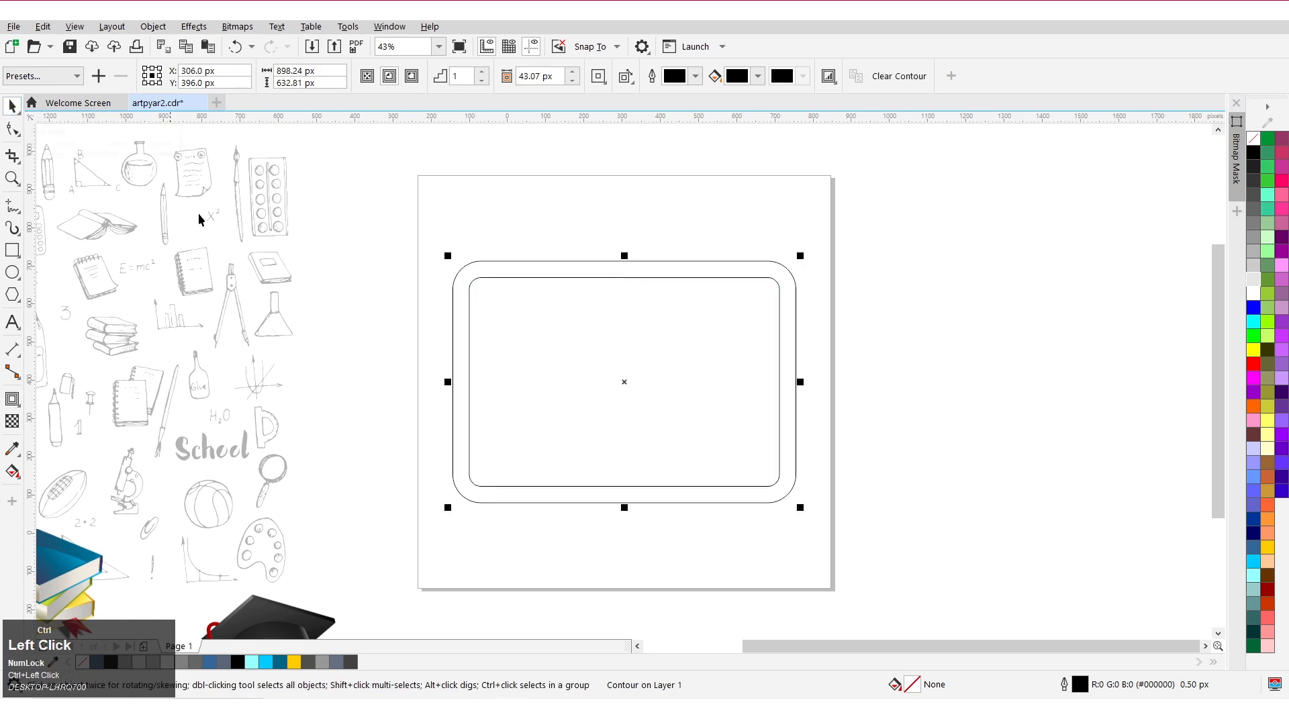
{"action": "left_click", "coordinate": [425, 201]}
{"action": "left_click_drag", "start_coordinate": [1013, 596], "coordinate": [1013, 596]}
{"action": "left_click", "coordinate": [14, 471]}
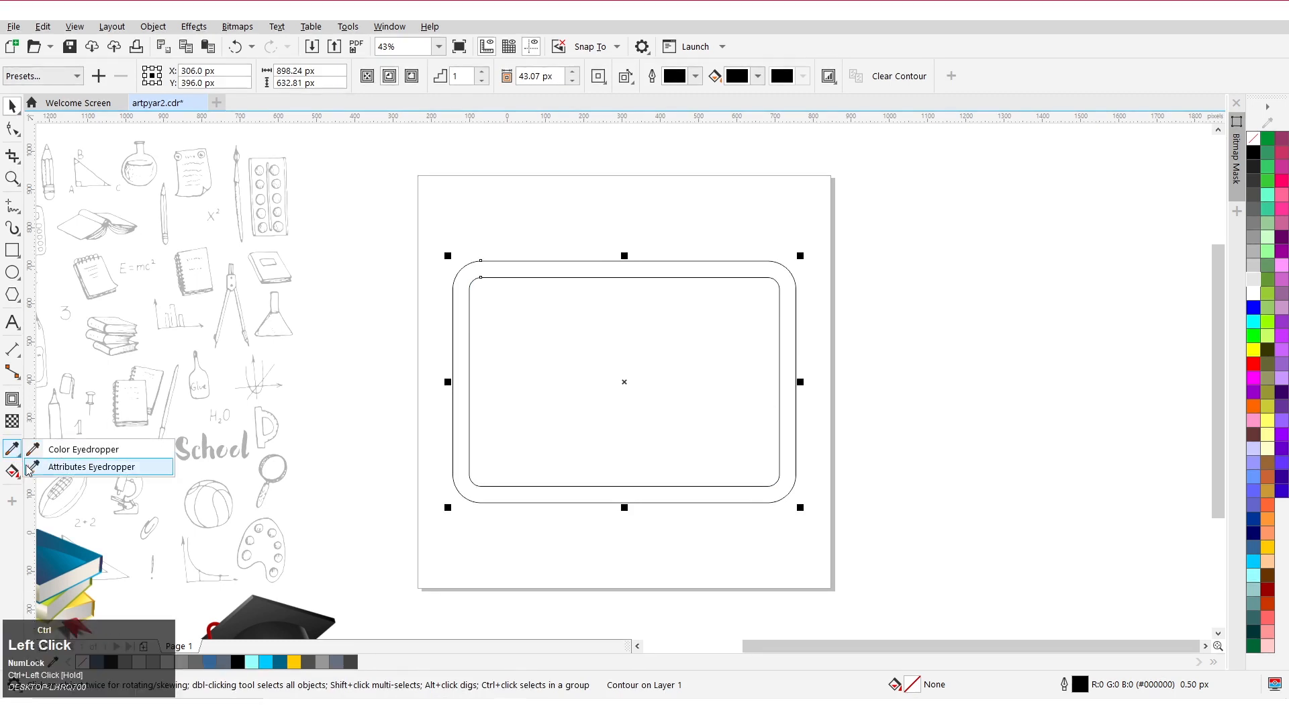
{"action": "left_click", "coordinate": [66, 489]}
{"action": "left_click", "coordinate": [466, 354]}
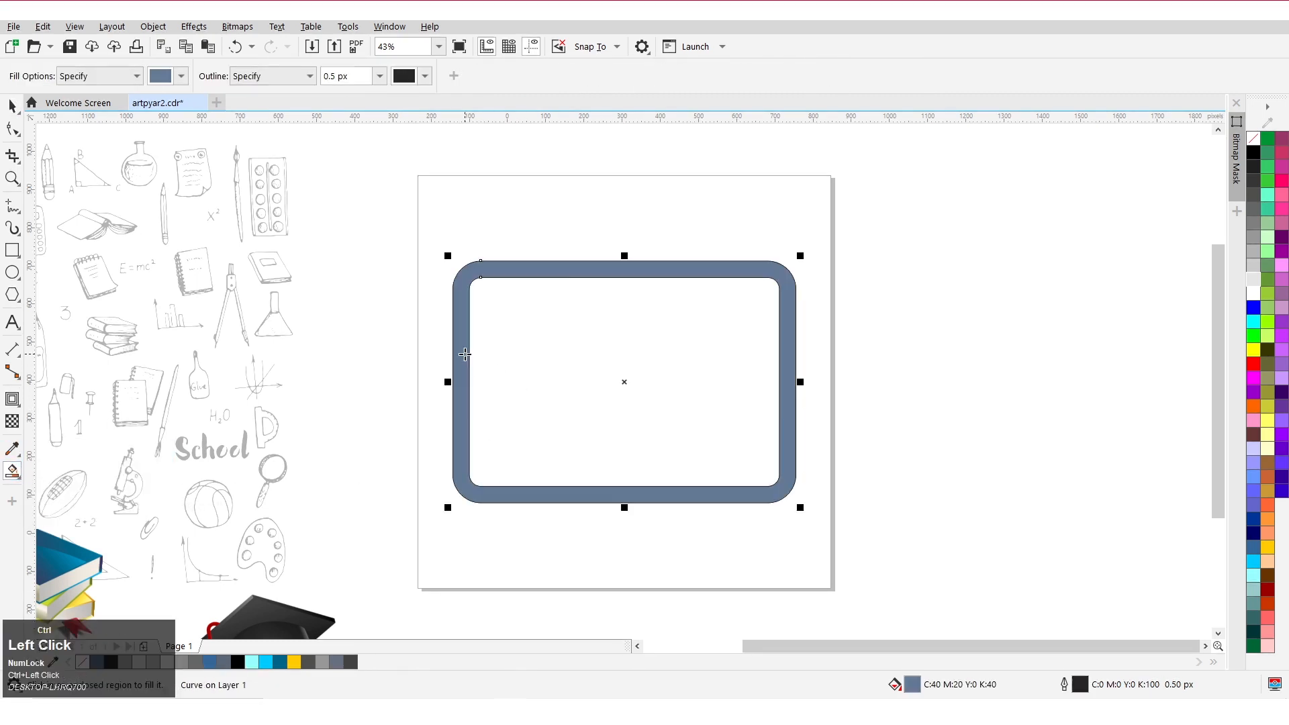
Drag the new filled frame shape off the original outlines to the right.
{"action": "left_click", "coordinate": [13, 105]}
{"action": "left_click", "coordinate": [417, 239]}
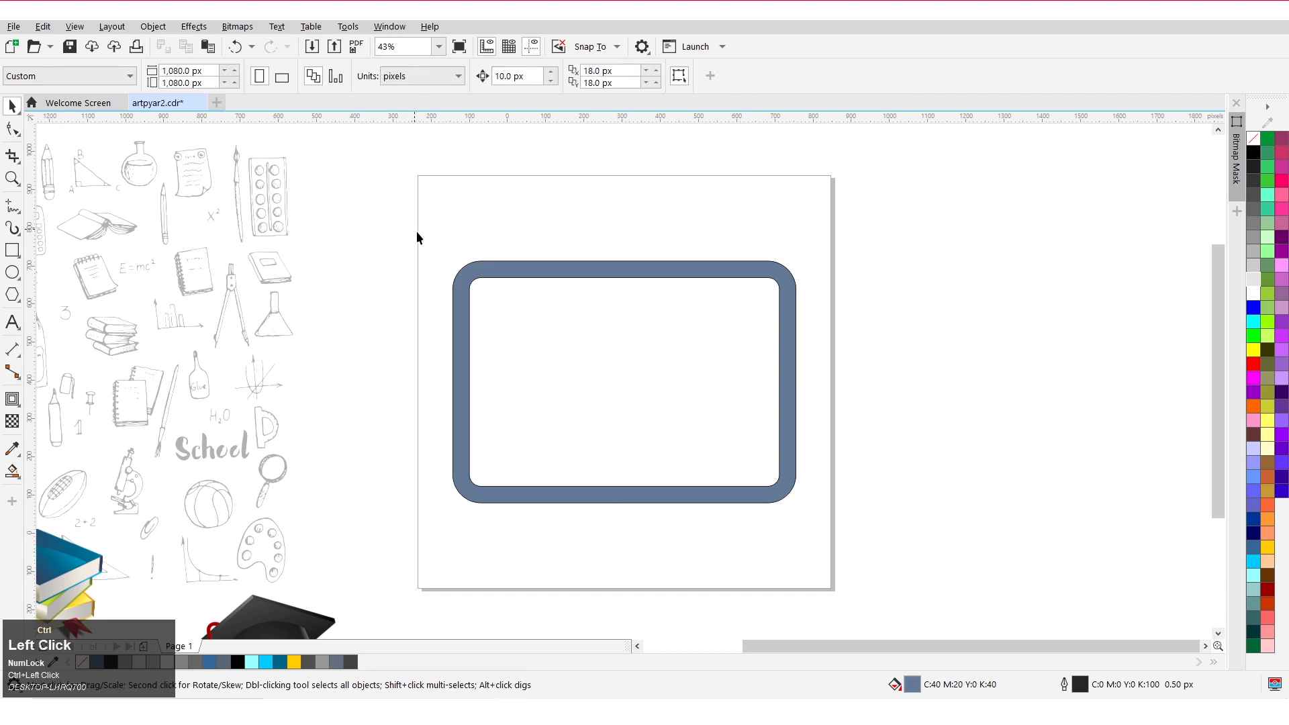
{"action": "left_click_drag", "start_coordinate": [502, 286], "coordinate": [887, 276]}
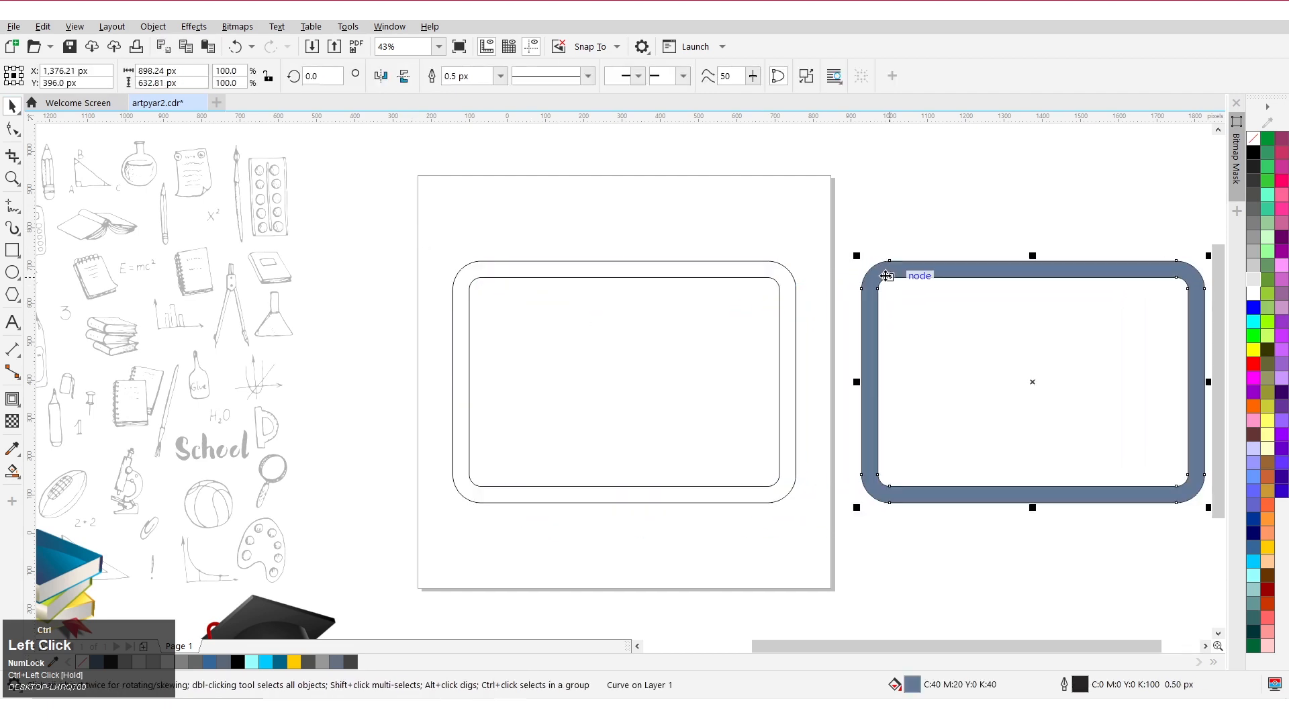
{"action": "left_click", "coordinate": [779, 276]}
Swap positions so the original outlines sit beside the page and the filled frame sits on the page.
{"action": "scroll", "coordinate": [518, 304], "scroll_direction": "down", "scroll_amount": 2}
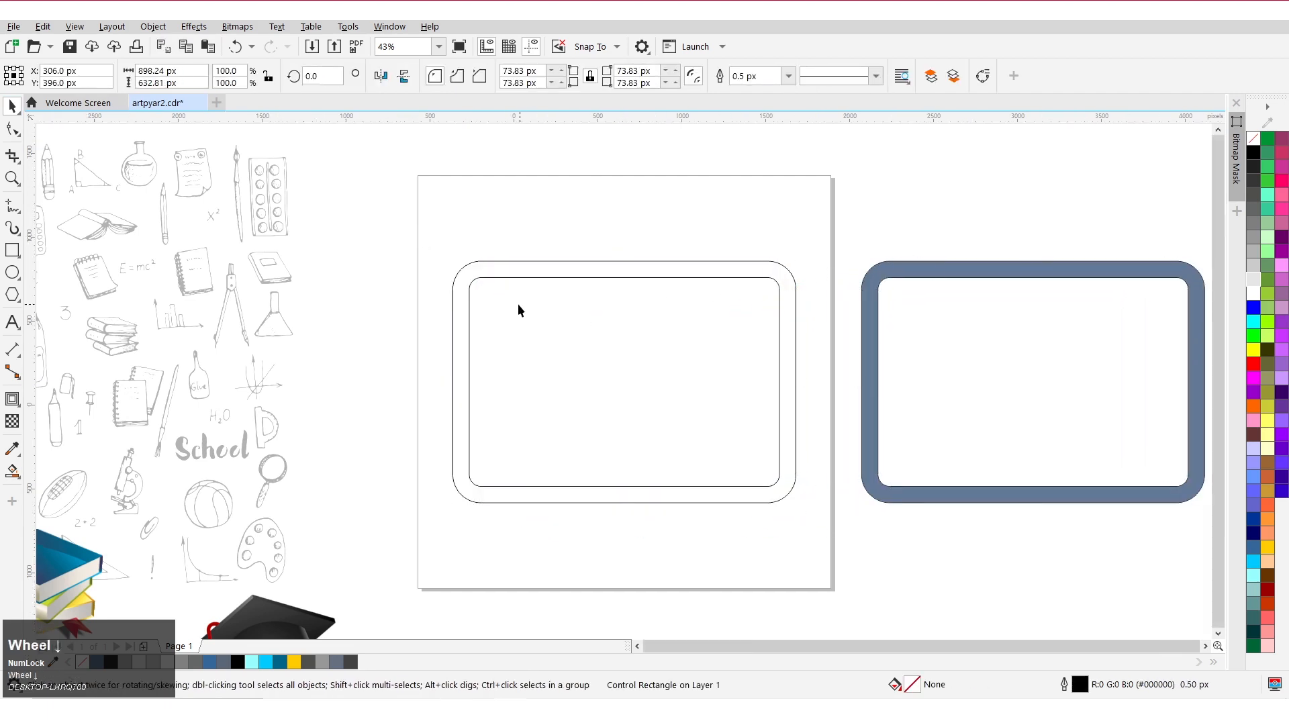
{"action": "scroll", "coordinate": [580, 333], "scroll_direction": "up", "scroll_amount": 1}
{"action": "scroll", "coordinate": [545, 340], "scroll_direction": "down", "scroll_amount": 1}
{"action": "left_click_drag", "start_coordinate": [557, 295], "coordinate": [906, 314]}
{"action": "left_click", "coordinate": [771, 290]}
{"action": "left_click_drag", "start_coordinate": [766, 294], "coordinate": [589, 297]}
{"action": "scroll", "coordinate": [649, 336], "scroll_direction": "up", "scroll_amount": 2}
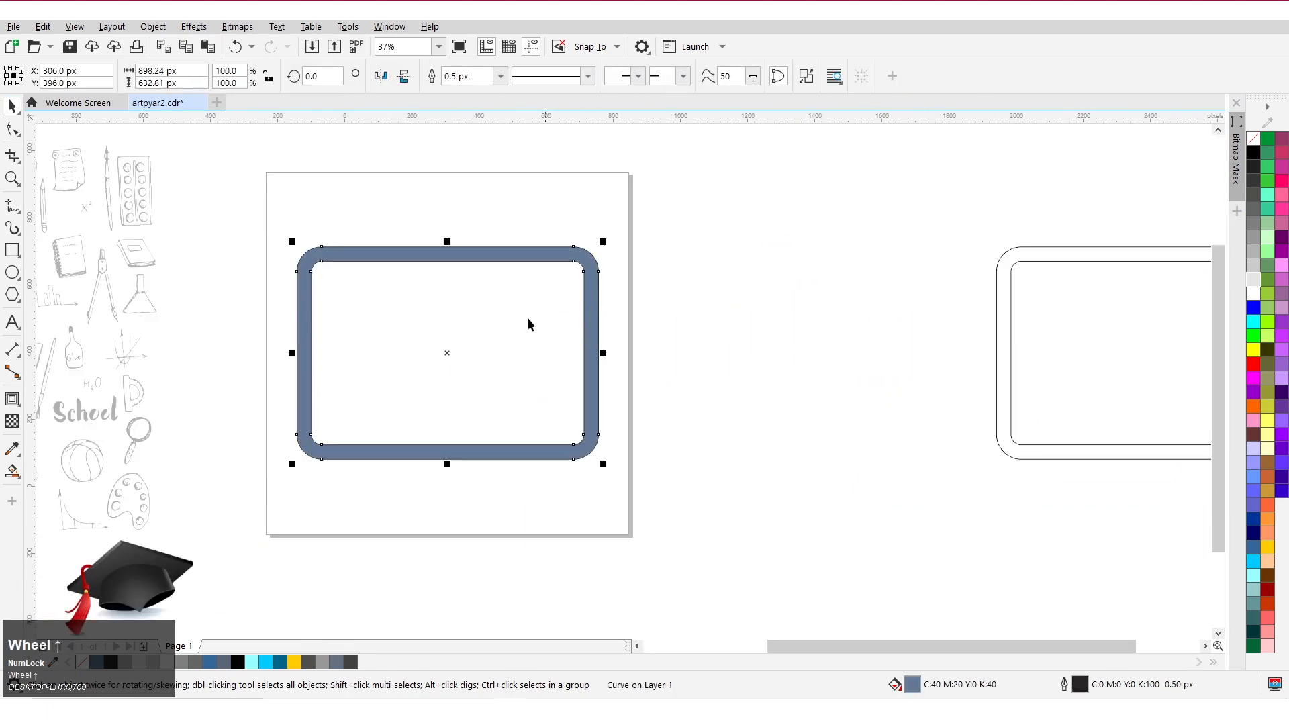
Apply a brick bitmap pattern fill to the frame shape.
{"action": "left_click", "coordinate": [12, 399]}
{"action": "left_click", "coordinate": [12, 448]}
{"action": "left_click", "coordinate": [13, 451]}
{"action": "left_click", "coordinate": [12, 471]}
{"action": "left_click", "coordinate": [48, 472]}
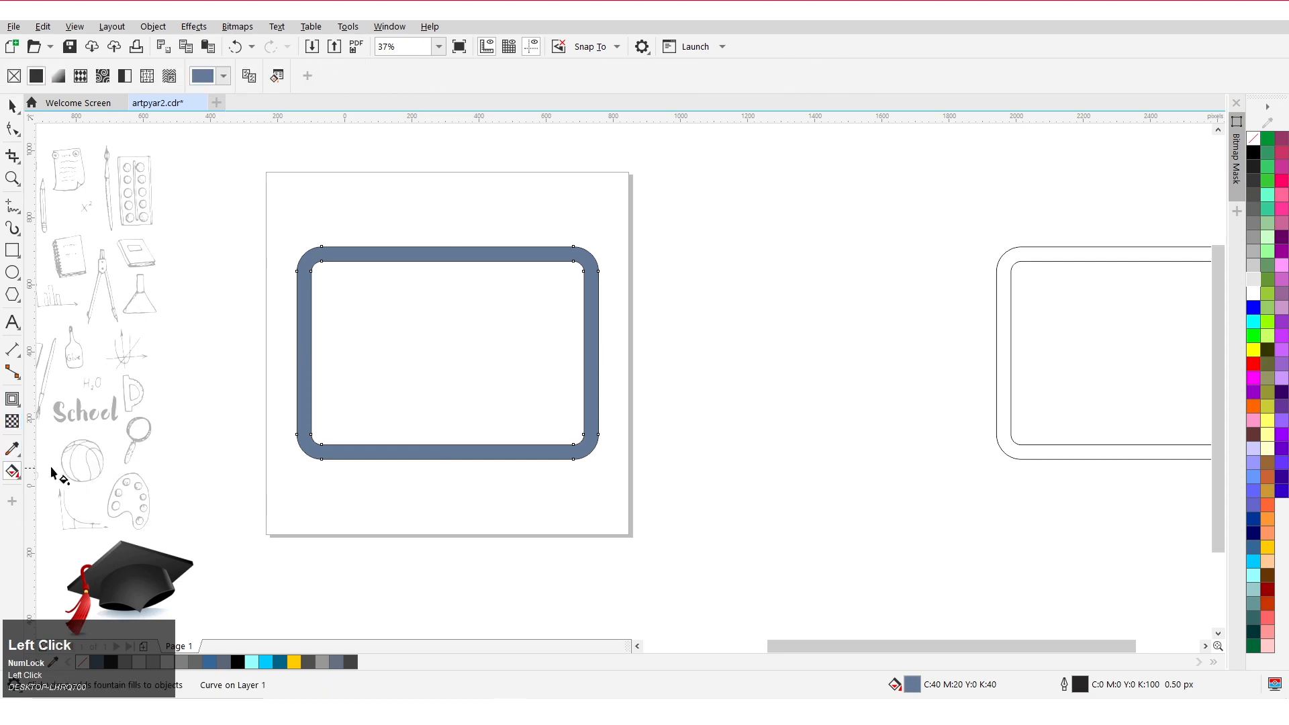
{"action": "left_click", "coordinate": [104, 76]}
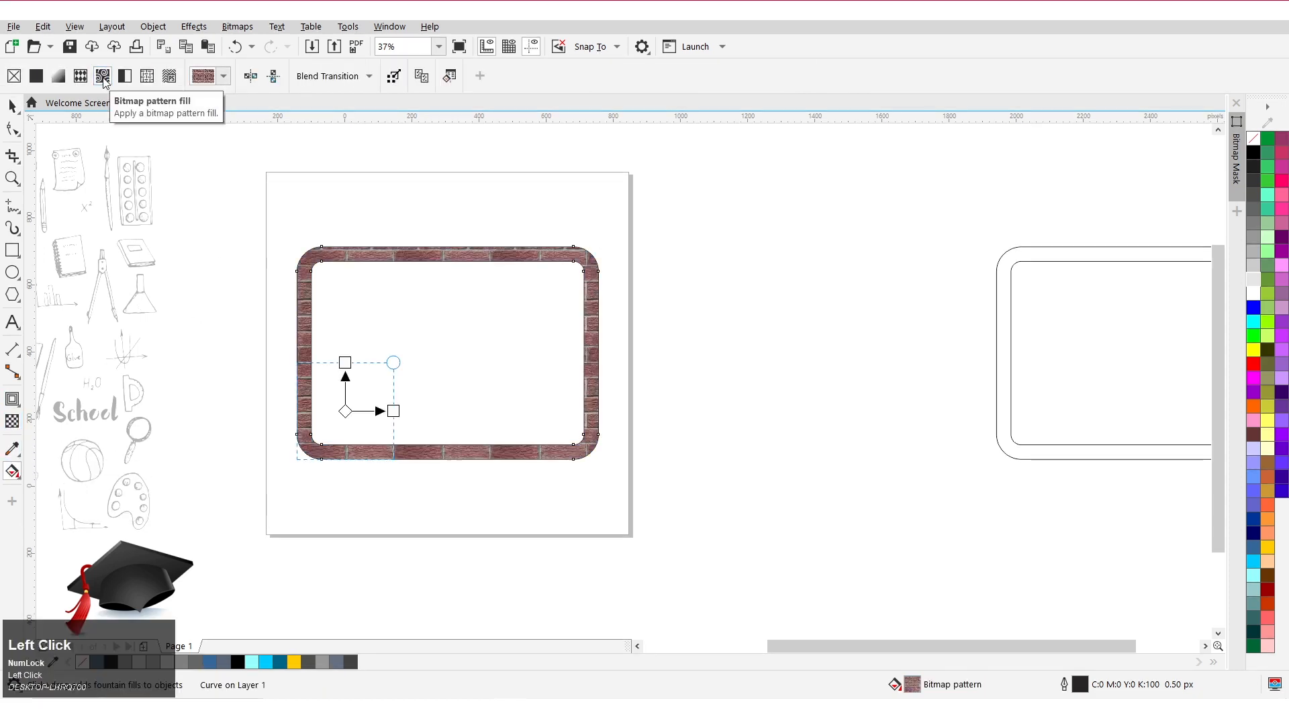
{"action": "left_click", "coordinate": [334, 76]}
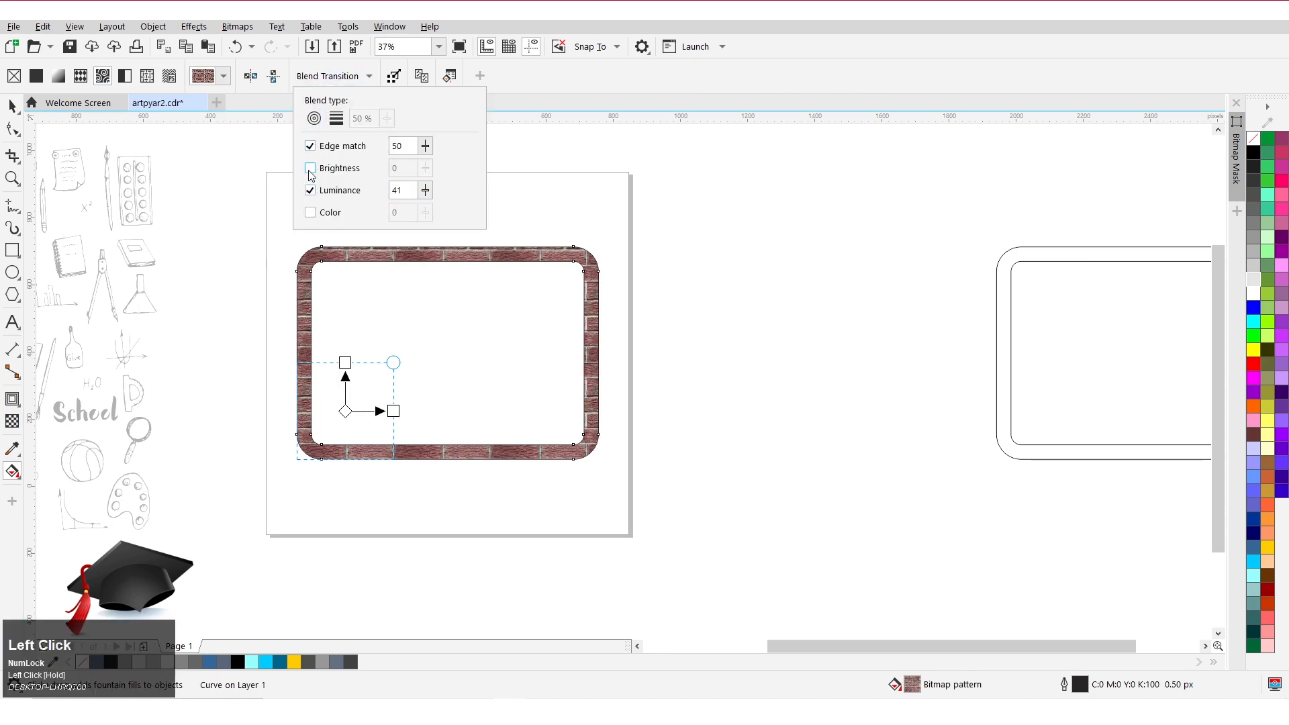
{"action": "left_click", "coordinate": [13, 107]}
Select the original outlines, separate them, and move the inner rounded rectangle over the brick frame.
{"action": "scroll", "coordinate": [396, 260], "scroll_direction": "down", "scroll_amount": 2}
{"action": "scroll", "coordinate": [442, 281], "scroll_direction": "up", "scroll_amount": 2}
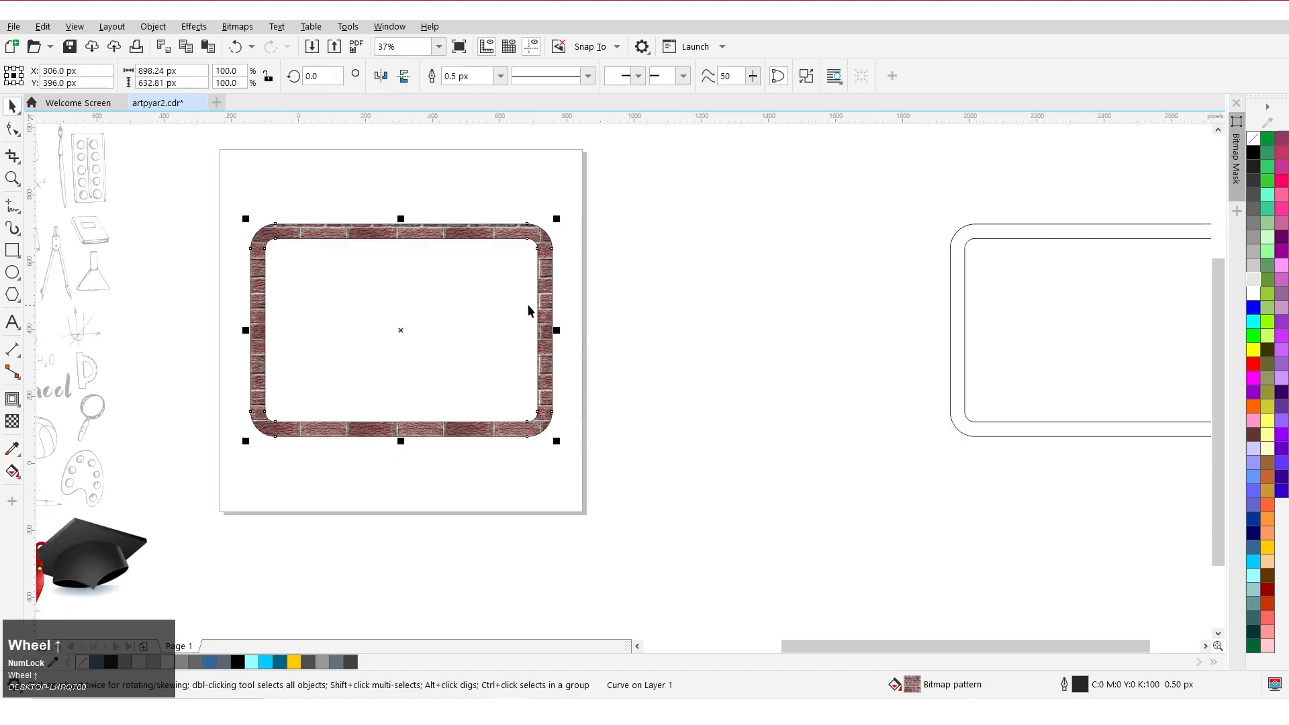
{"action": "left_click_drag", "start_coordinate": [945, 293], "coordinate": [698, 322]}
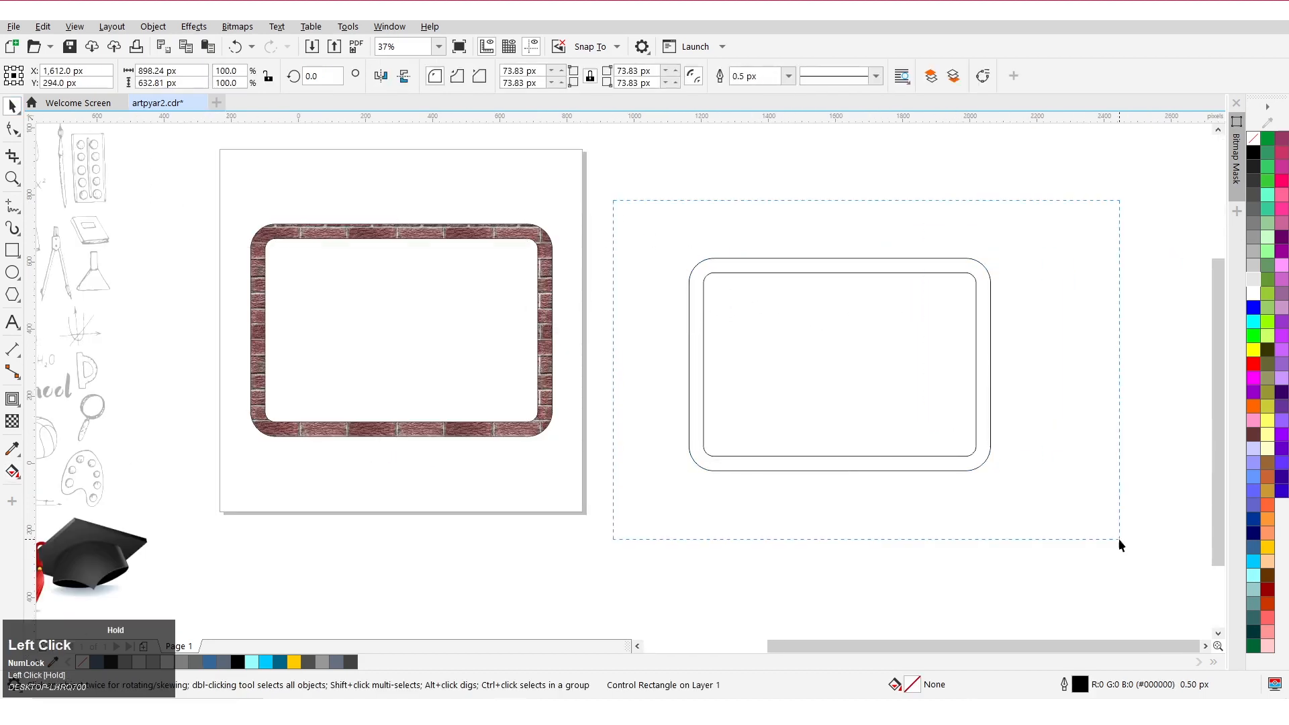
{"action": "left_click_drag", "start_coordinate": [1119, 539], "coordinate": [1119, 538]}
{"action": "left_click", "coordinate": [900, 78]}
{"action": "left_click", "coordinate": [883, 161]}
{"action": "left_click_drag", "start_coordinate": [861, 339], "coordinate": [433, 329]}
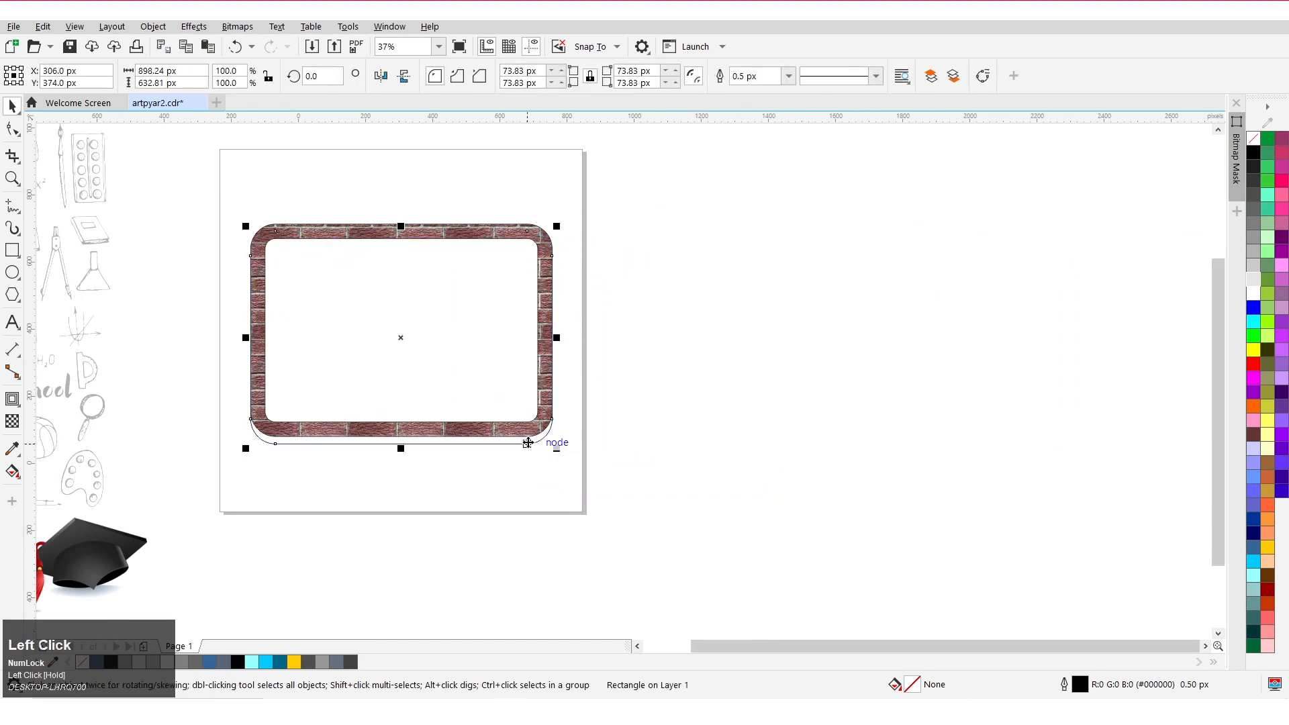
Scale the inner rounded rectangle to about 94.1% so it fits inside the brick frame.
{"action": "left_click_drag", "start_coordinate": [556, 453], "coordinate": [543, 442]}
{"action": "key", "text": "Up"}
{"action": "scroll", "coordinate": [542, 435], "scroll_direction": "up", "scroll_amount": 2}
{"action": "left_click_drag", "start_coordinate": [552, 419], "coordinate": [573, 431]}
{"action": "scroll", "coordinate": [573, 431], "scroll_direction": "down", "scroll_amount": 2}
{"action": "scroll", "coordinate": [307, 253], "scroll_direction": "up", "scroll_amount": 1}
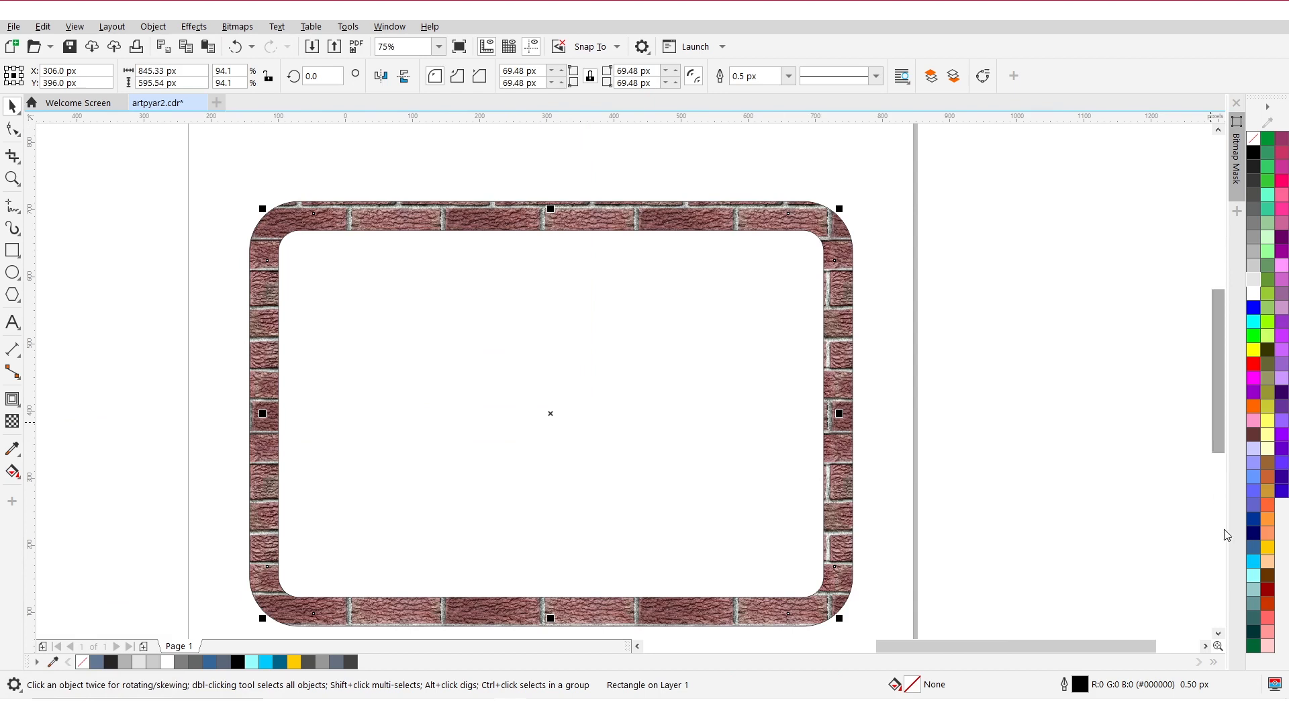
Fill the inner rectangle with a dark slate blue, #434861, using the Edit Fill color viewer.
{"action": "left_click", "coordinate": [1254, 547]}
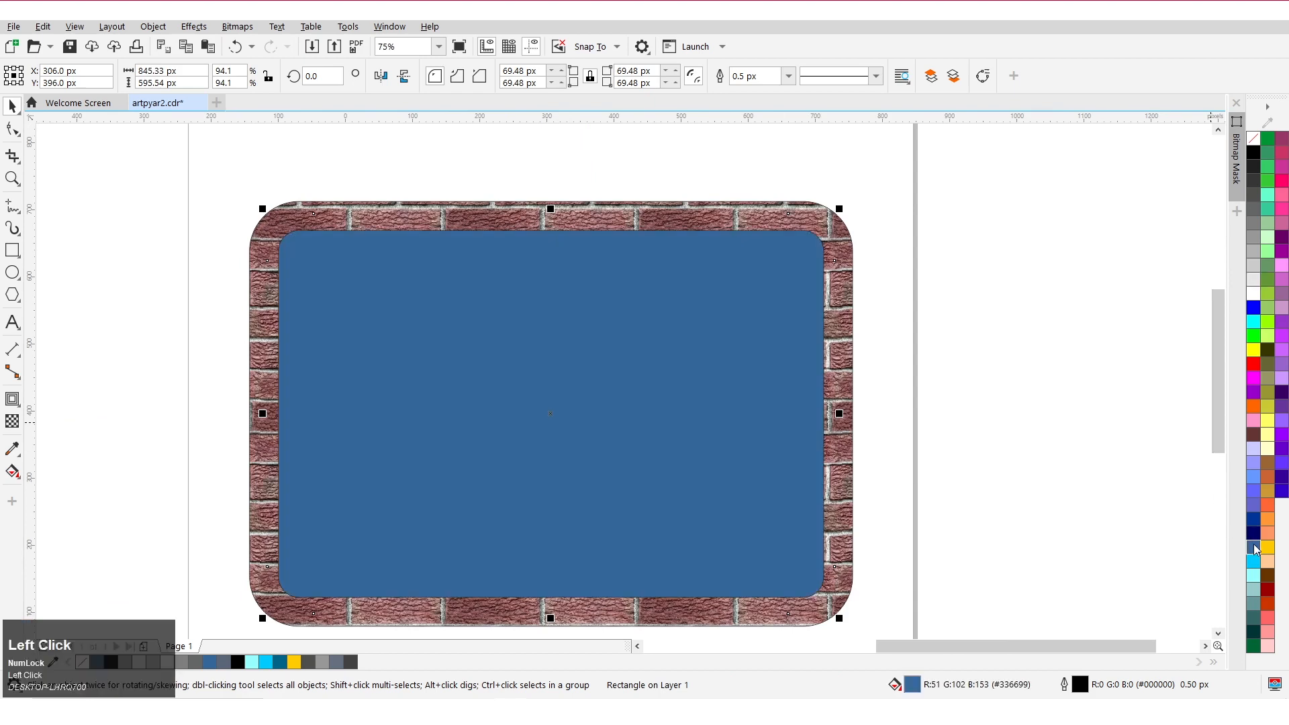
{"action": "double_click", "coordinate": [913, 685]}
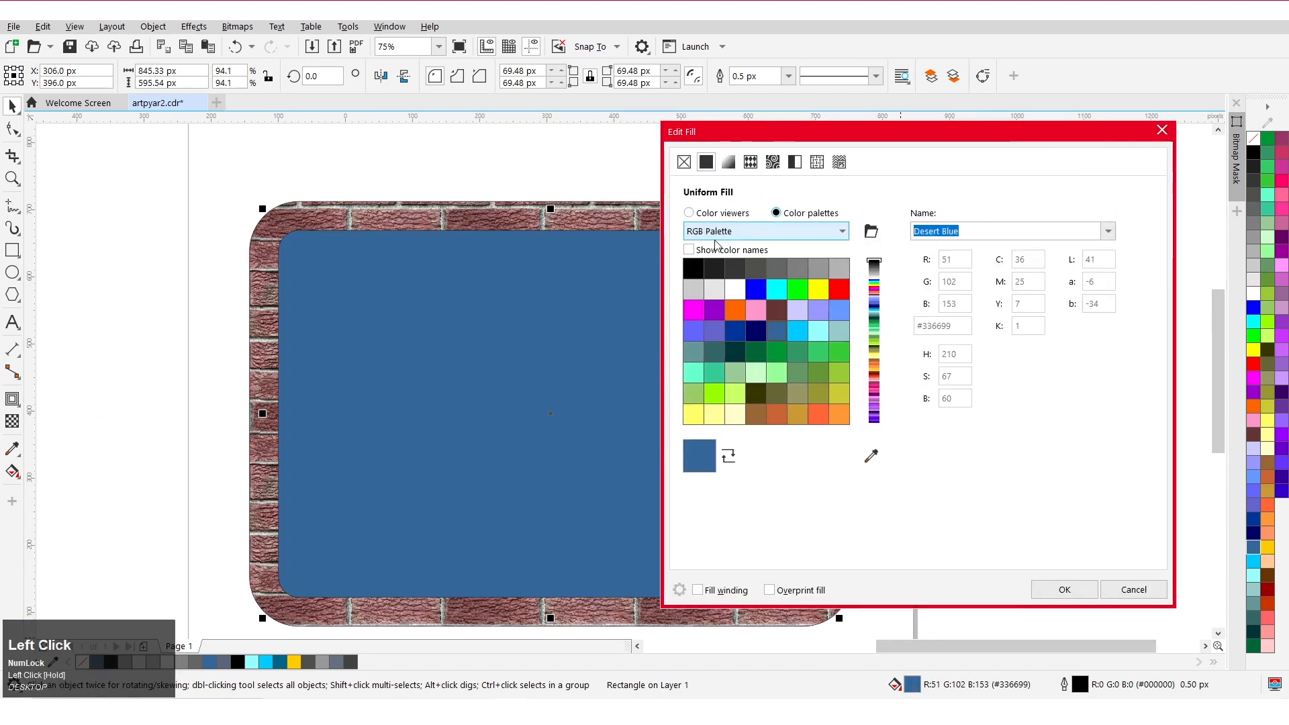
{"action": "left_click", "coordinate": [690, 213]}
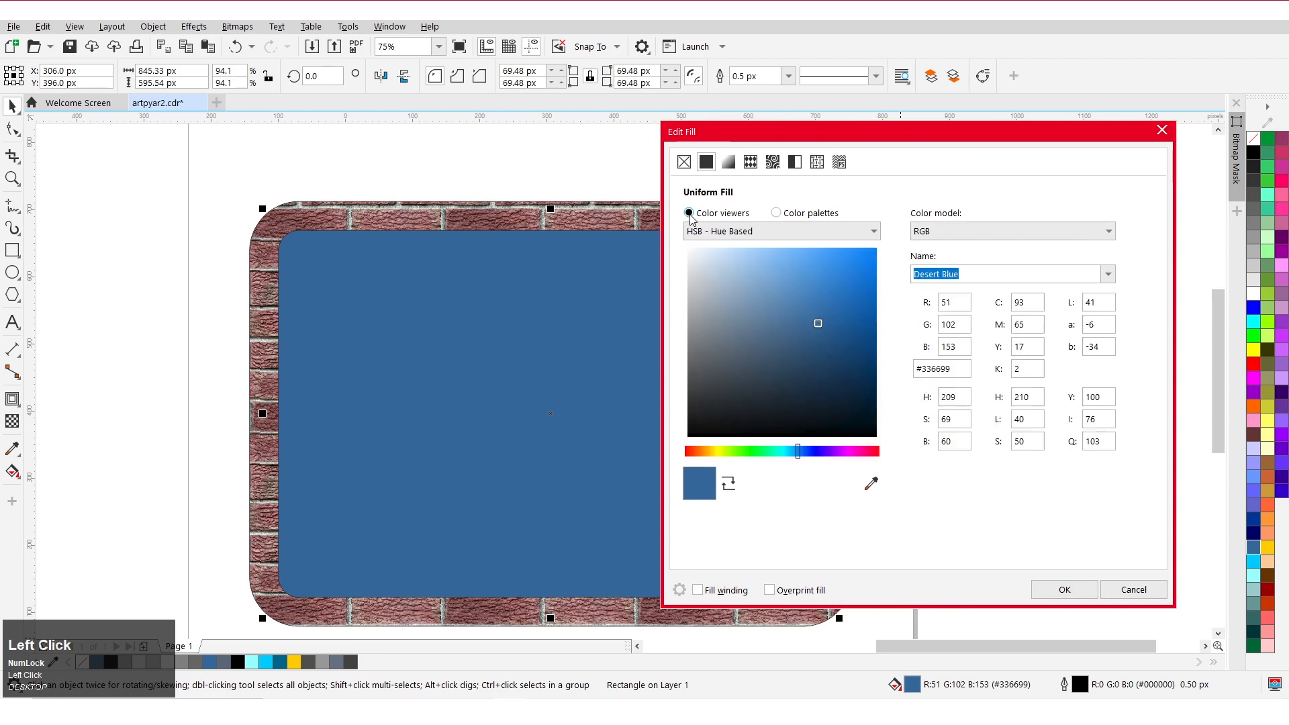
{"action": "left_click", "coordinate": [806, 453]}
{"action": "left_click_drag", "start_coordinate": [759, 351], "coordinate": [754, 351]}
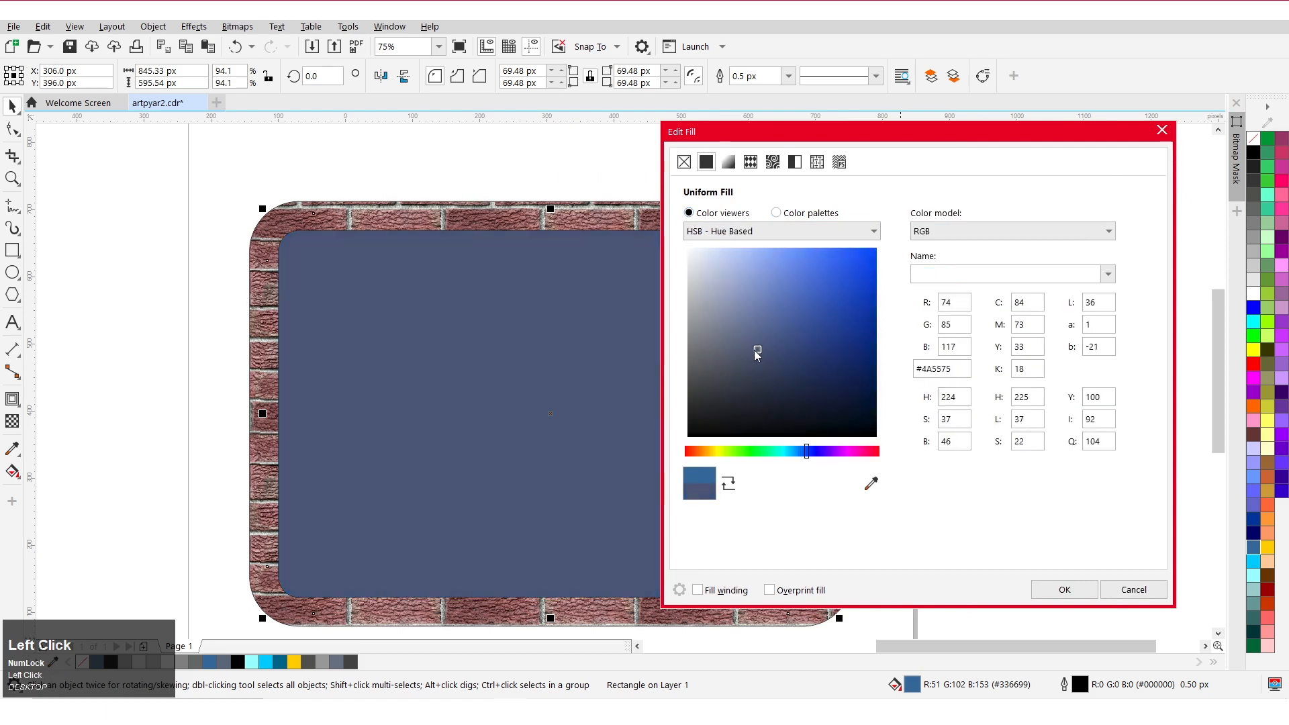
{"action": "left_click", "coordinate": [1061, 589]}
{"action": "scroll", "coordinate": [475, 276], "scroll_direction": "down", "scroll_amount": 1}
{"action": "left_click_drag", "start_coordinate": [497, 336], "coordinate": [564, 337]}
{"action": "key", "text": "ctrl+z"}
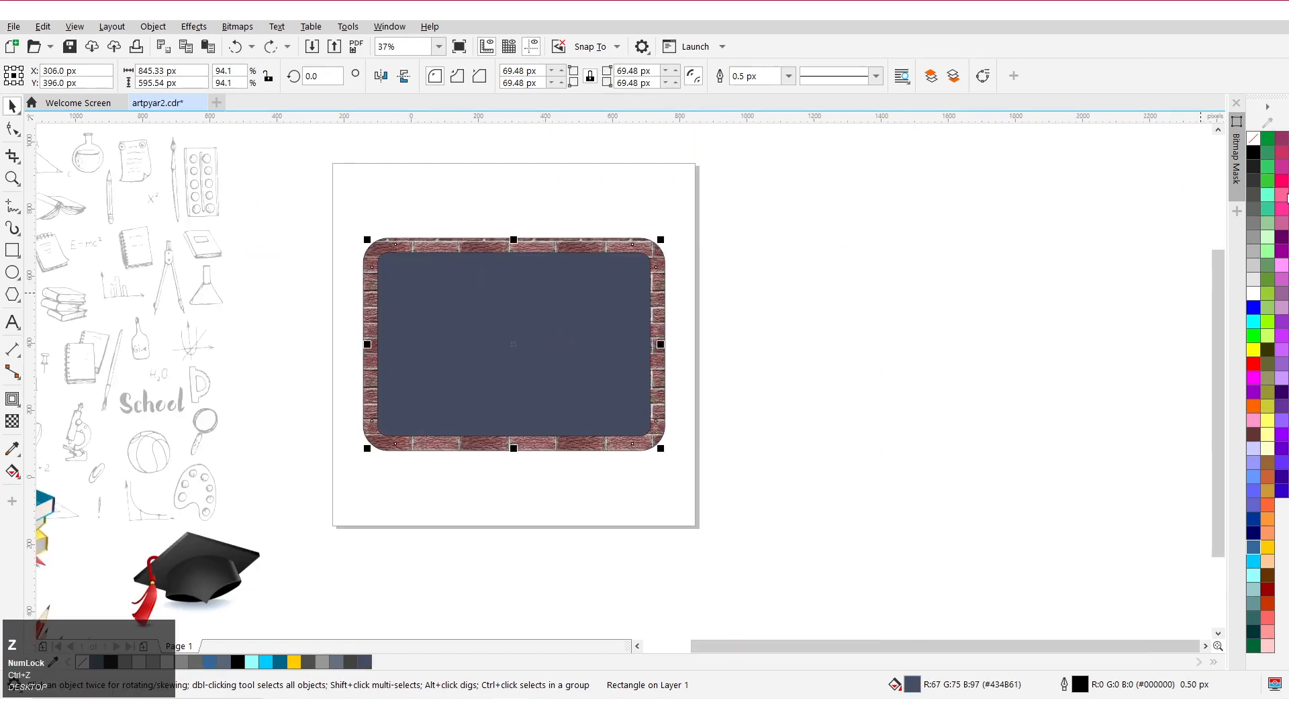
Remove the outlines from the inner rectangle and the brick frame.
{"action": "right_click", "coordinate": [1254, 140]}
{"action": "left_click", "coordinate": [850, 286]}
{"action": "left_click_drag", "start_coordinate": [660, 290], "coordinate": [693, 278]}
{"action": "key", "text": "ctrl+z"}
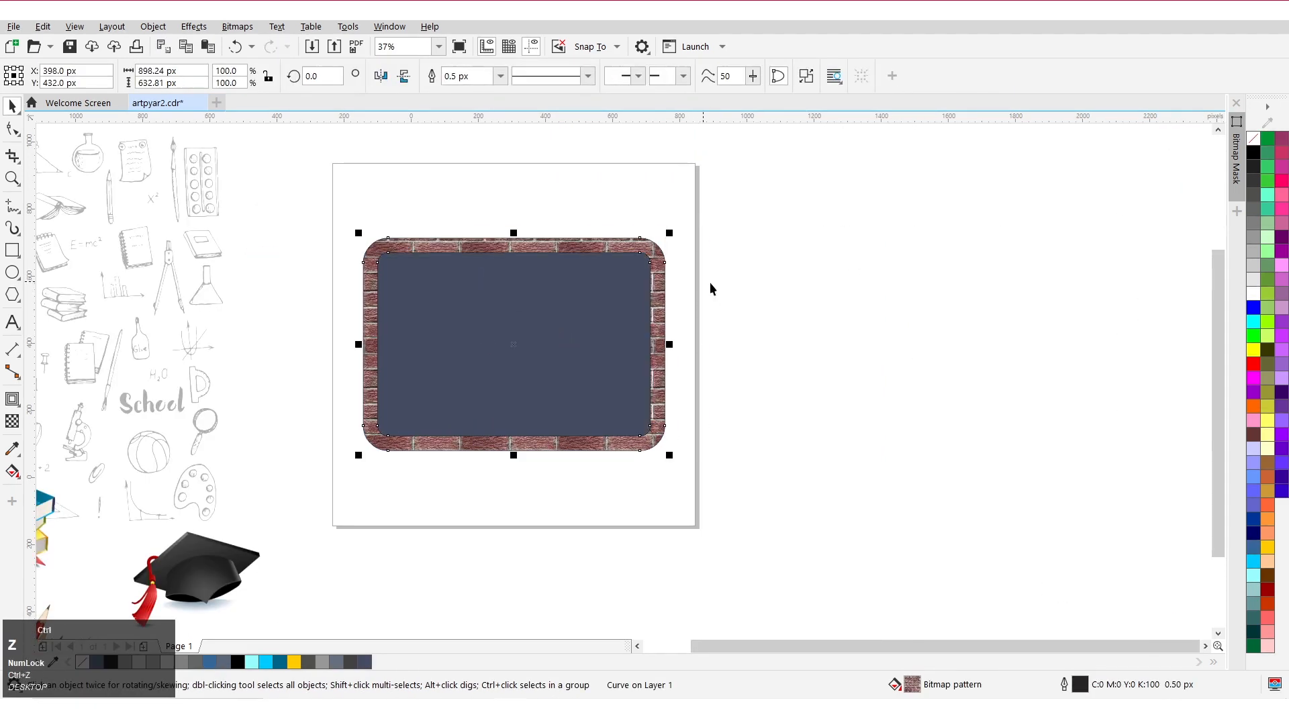
{"action": "right_click", "coordinate": [1254, 139]}
{"action": "left_click", "coordinate": [536, 356]}
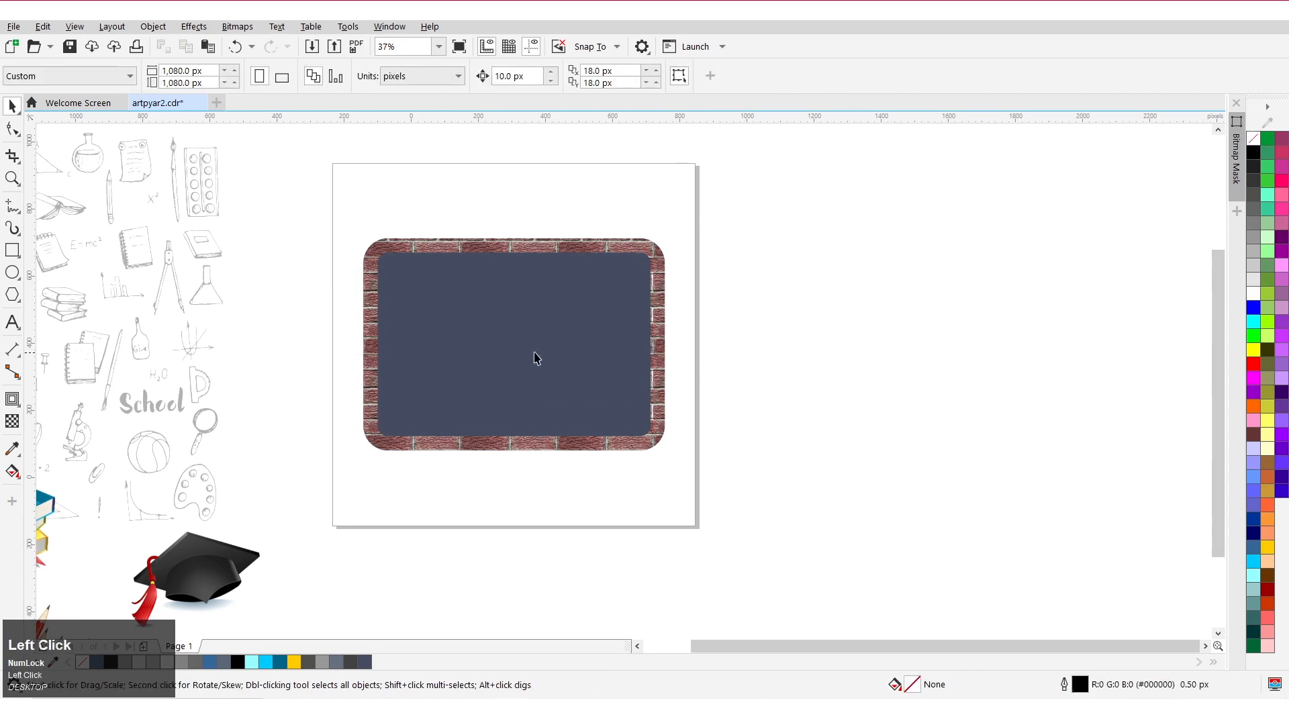
Apply an elliptical fountain fill to the inner rectangle.
{"action": "left_click", "coordinate": [14, 472]}
{"action": "left_click", "coordinate": [75, 469]}
{"action": "left_click", "coordinate": [59, 76]}
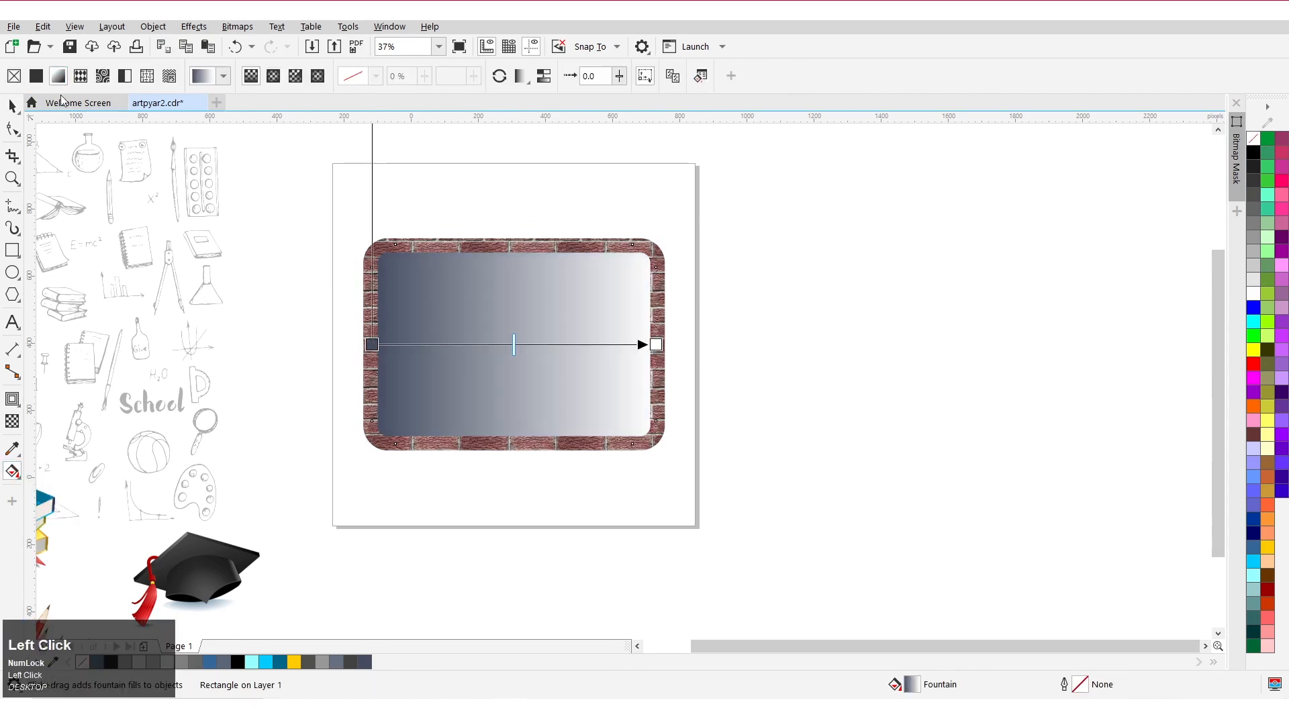
{"action": "left_click", "coordinate": [274, 76]}
{"action": "left_click", "coordinate": [513, 345]}
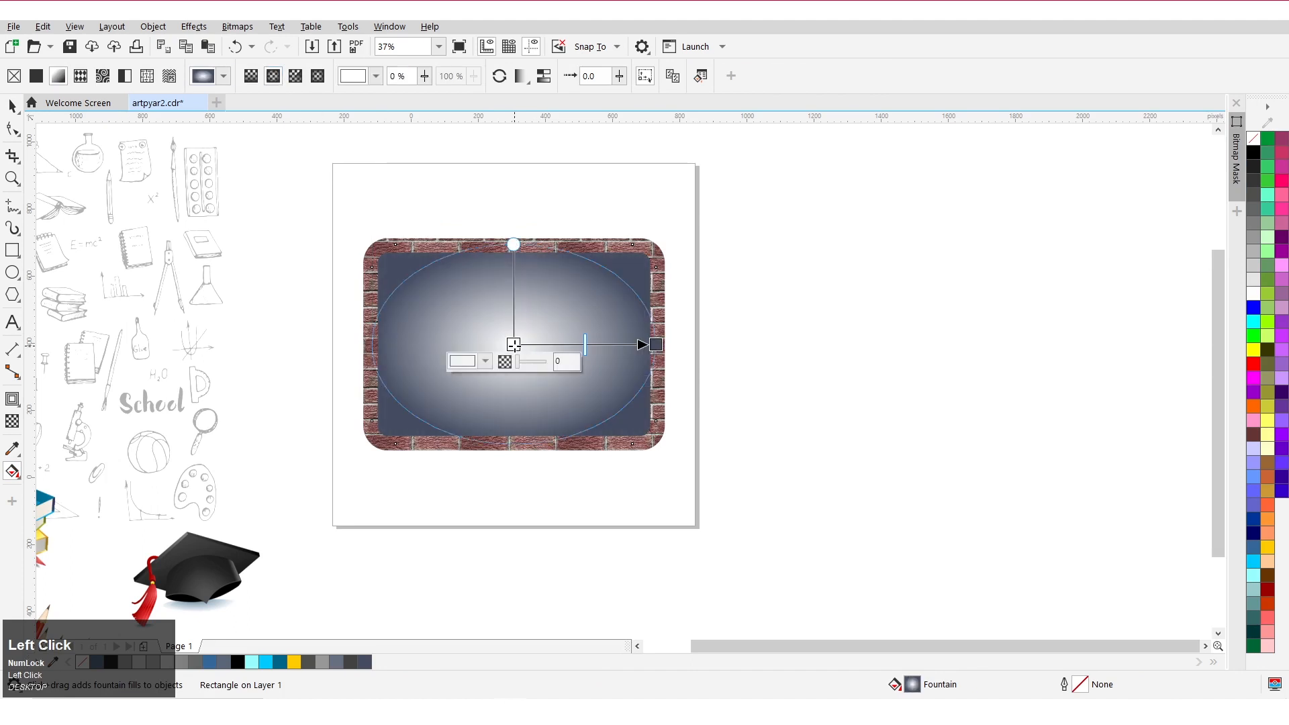
Set the gradient's centre color to #555F7A by sampling and adjusting it.
{"action": "left_click", "coordinate": [466, 365]}
{"action": "left_click", "coordinate": [611, 597]}
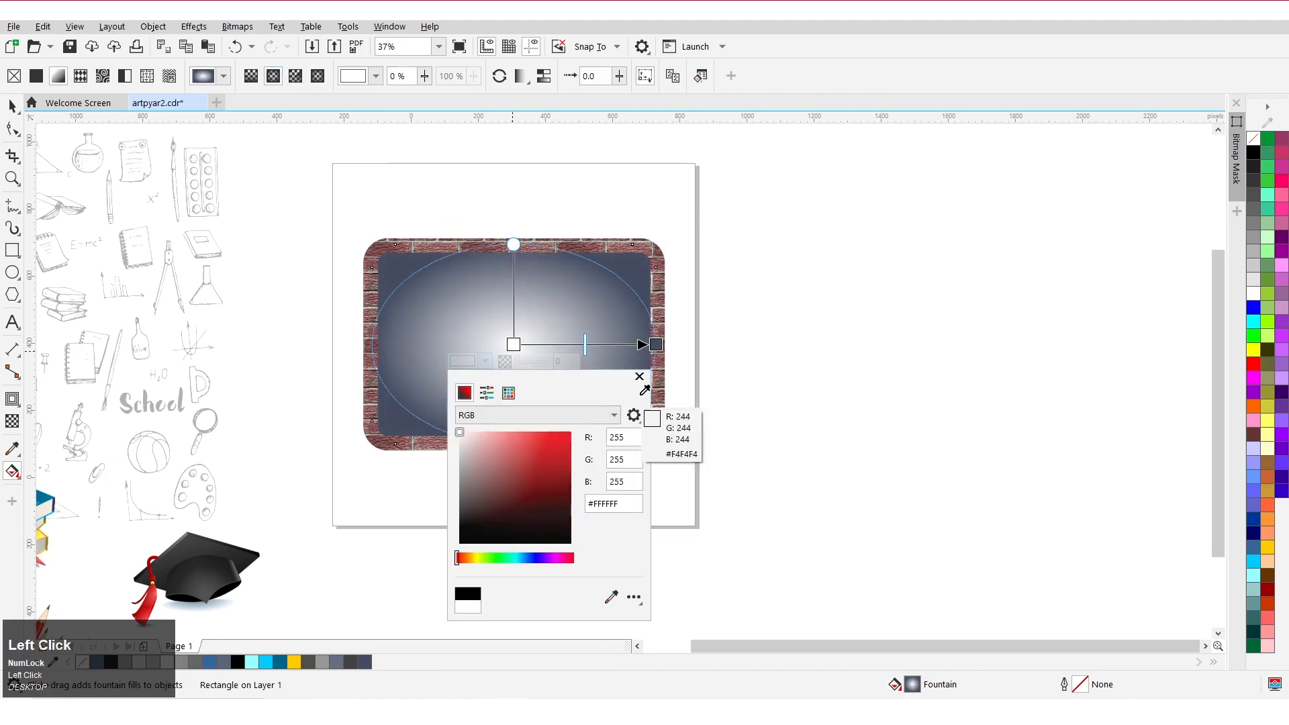
{"action": "left_click", "coordinate": [635, 271]}
{"action": "left_click_drag", "start_coordinate": [495, 498], "coordinate": [496, 487]}
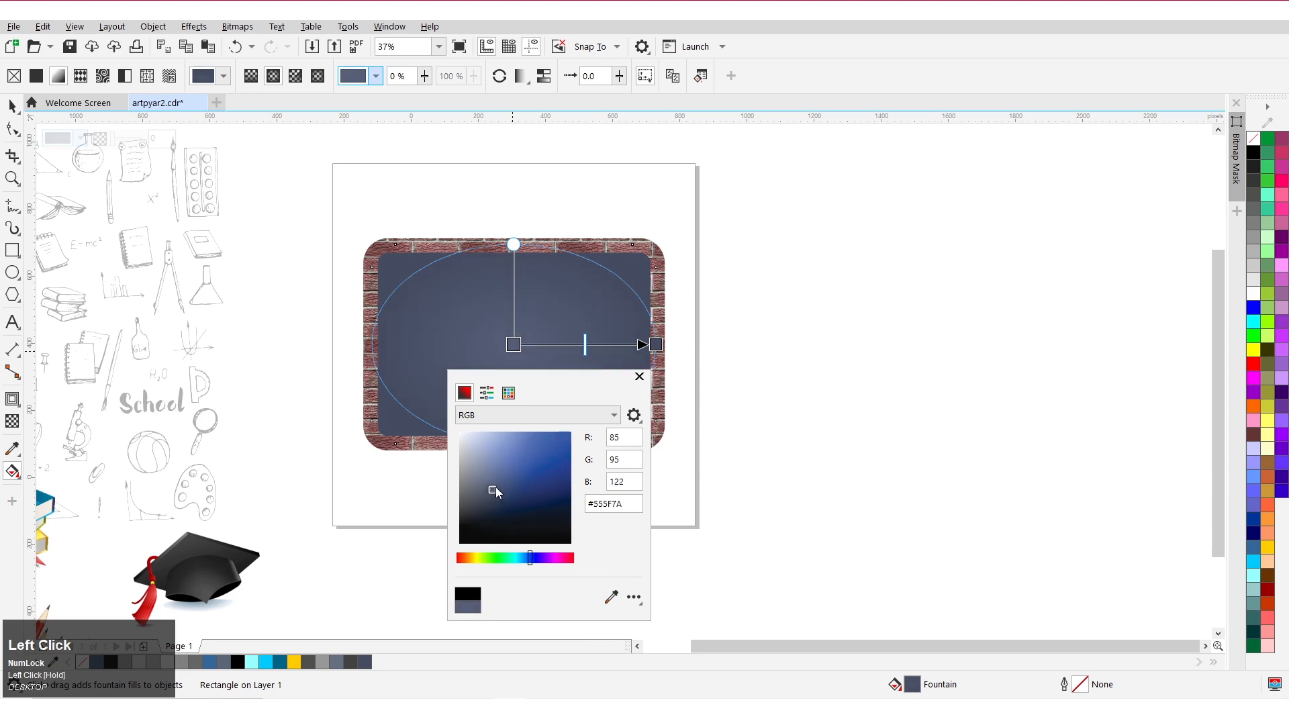
{"action": "left_click", "coordinate": [639, 376]}
Darken the gradient's outer node color.
{"action": "left_click", "coordinate": [654, 345]}
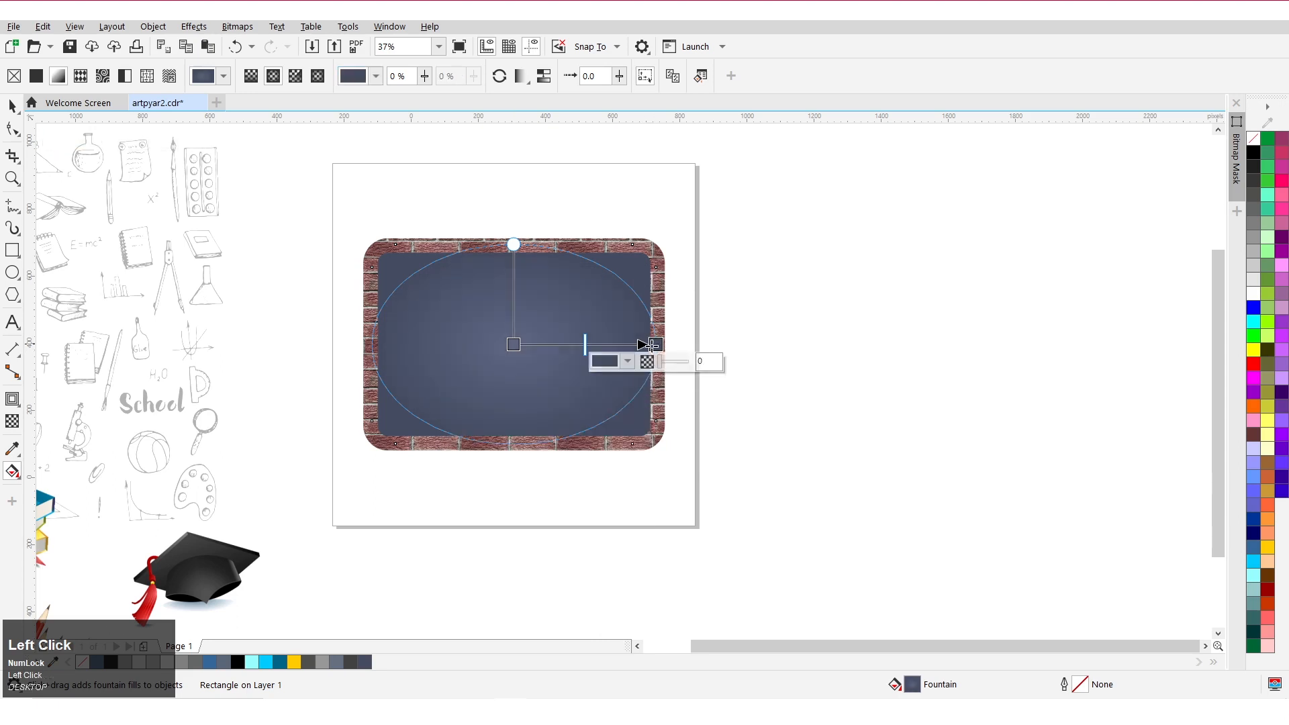
{"action": "left_click", "coordinate": [615, 364]}
{"action": "left_click_drag", "start_coordinate": [639, 501], "coordinate": [646, 513]}
{"action": "left_click", "coordinate": [777, 378]}
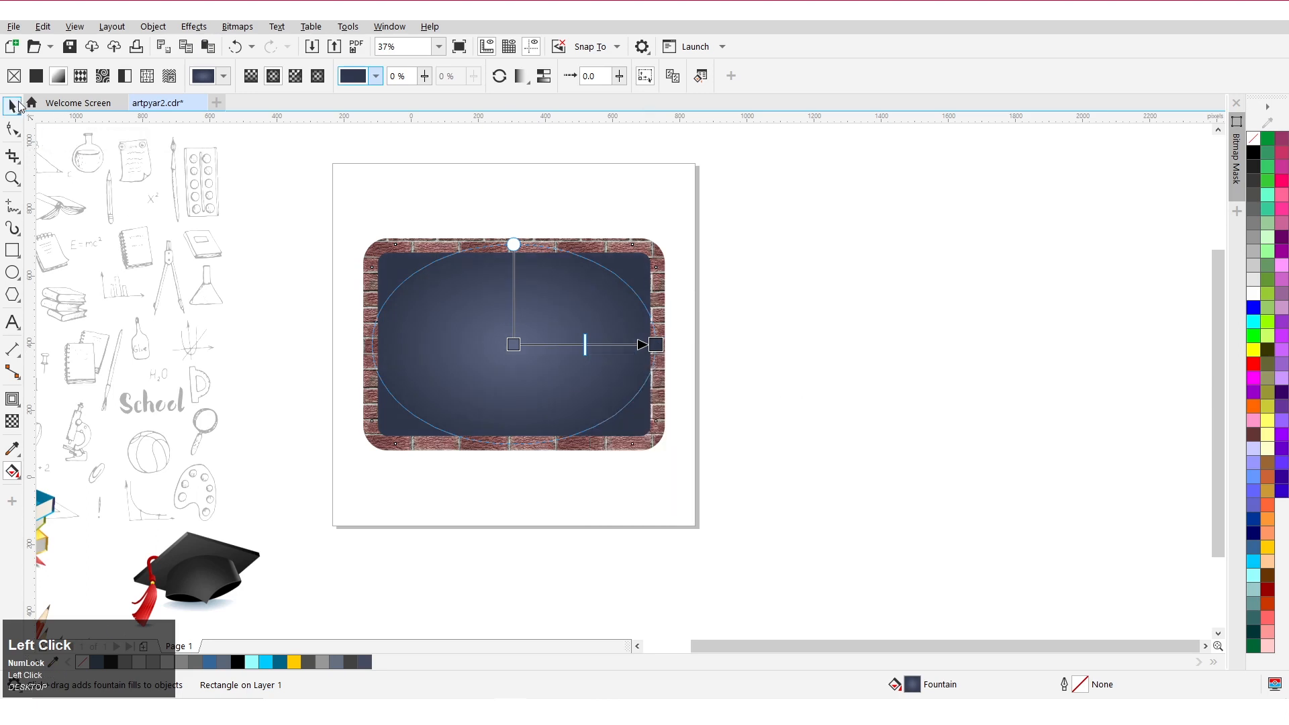
{"action": "left_click", "coordinate": [18, 104]}
{"action": "left_click", "coordinate": [319, 274]}
{"action": "left_click_drag", "start_coordinate": [377, 252], "coordinate": [395, 235]}
{"action": "key", "text": "ctrl+z"}
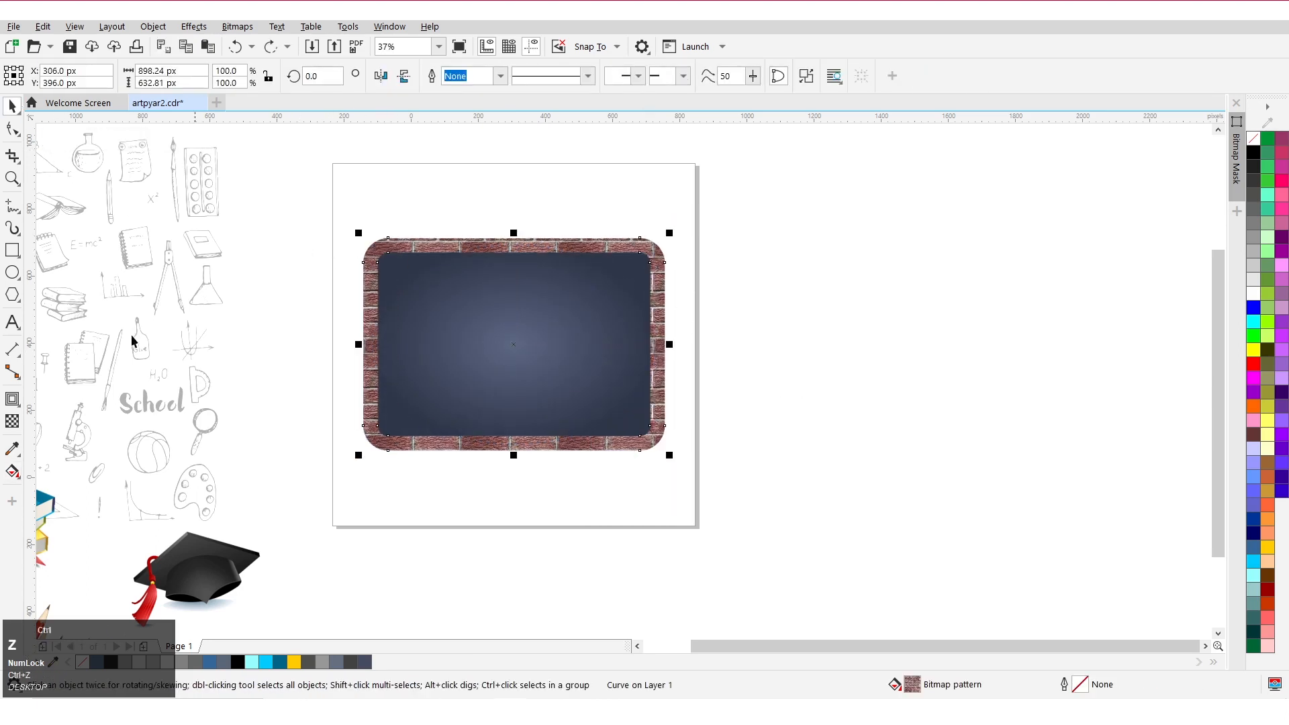
Add a drop shadow to the brick frame and apply the Flat Bottom Left preset.
{"action": "left_click", "coordinate": [12, 399]}
{"action": "left_click", "coordinate": [61, 398]}
{"action": "left_click_drag", "start_coordinate": [665, 344], "coordinate": [359, 348]}
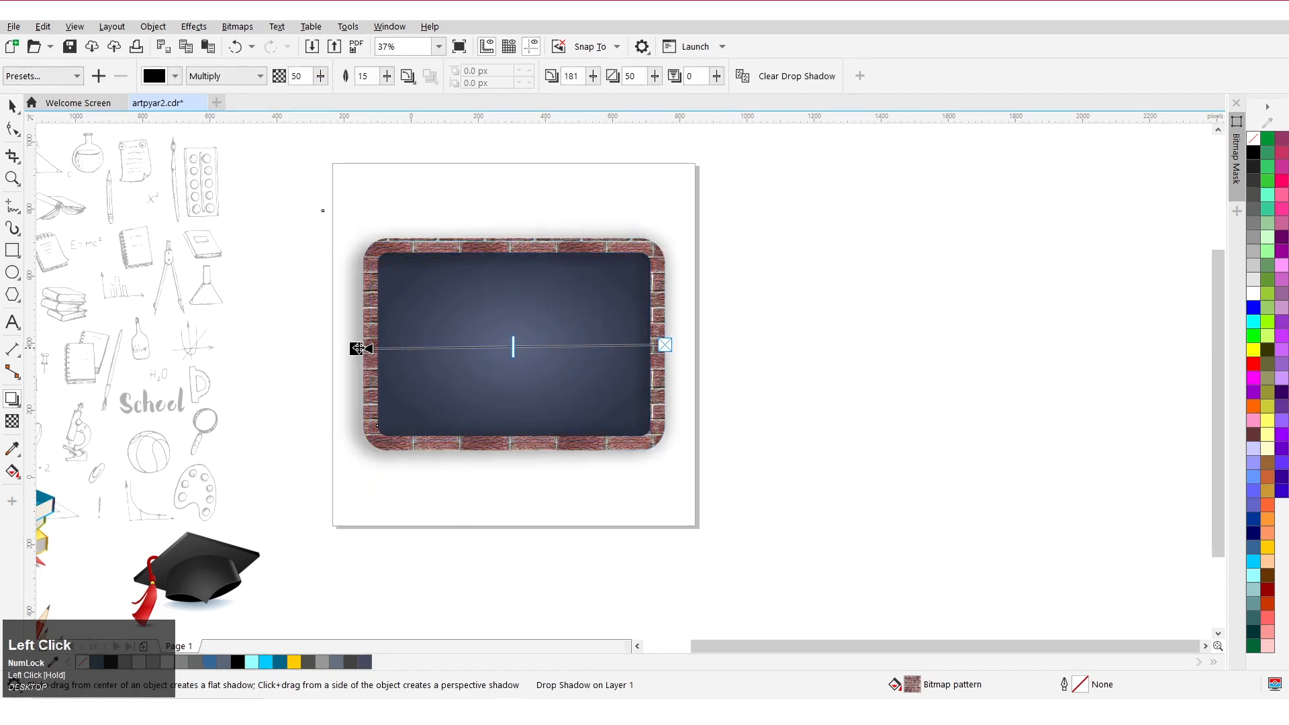
{"action": "left_click", "coordinate": [76, 76]}
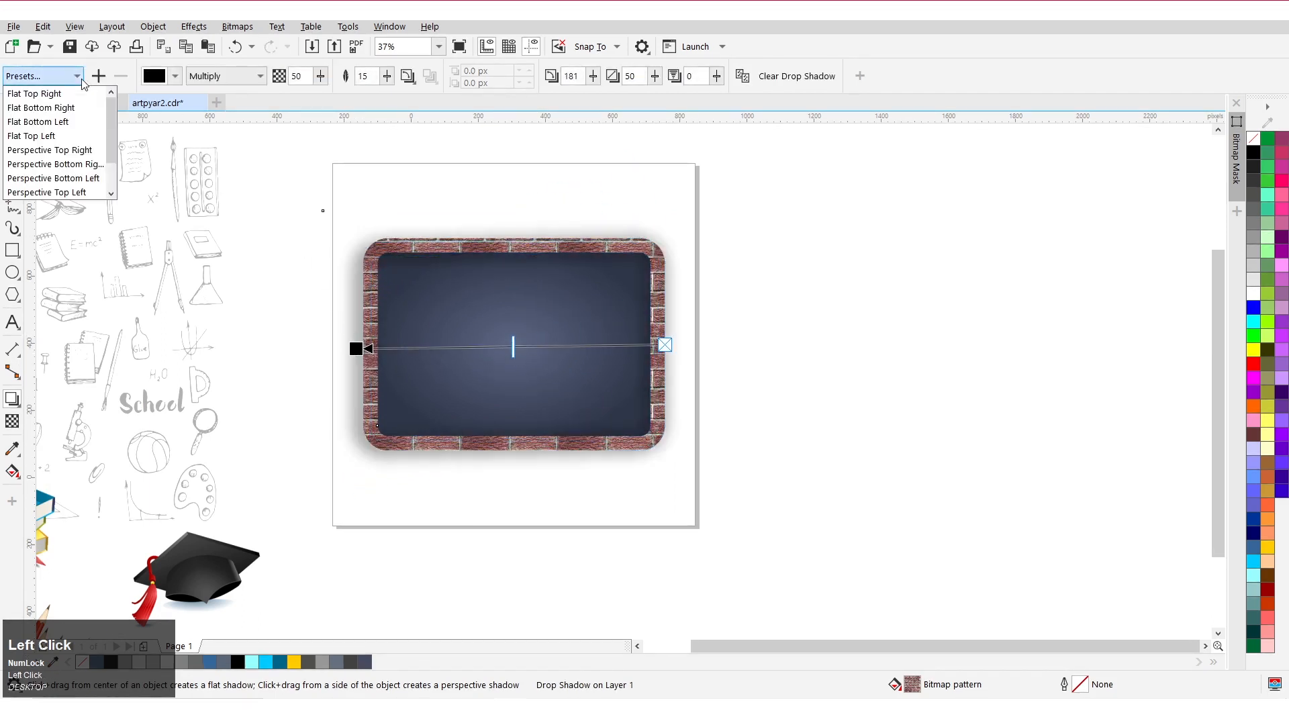
{"action": "left_click", "coordinate": [77, 121]}
Nudge the shadow's offset and set its opacity to 51.
{"action": "scroll", "coordinate": [394, 454], "scroll_direction": "up", "scroll_amount": 2}
{"action": "left_click_drag", "start_coordinate": [397, 470], "coordinate": [404, 455]}
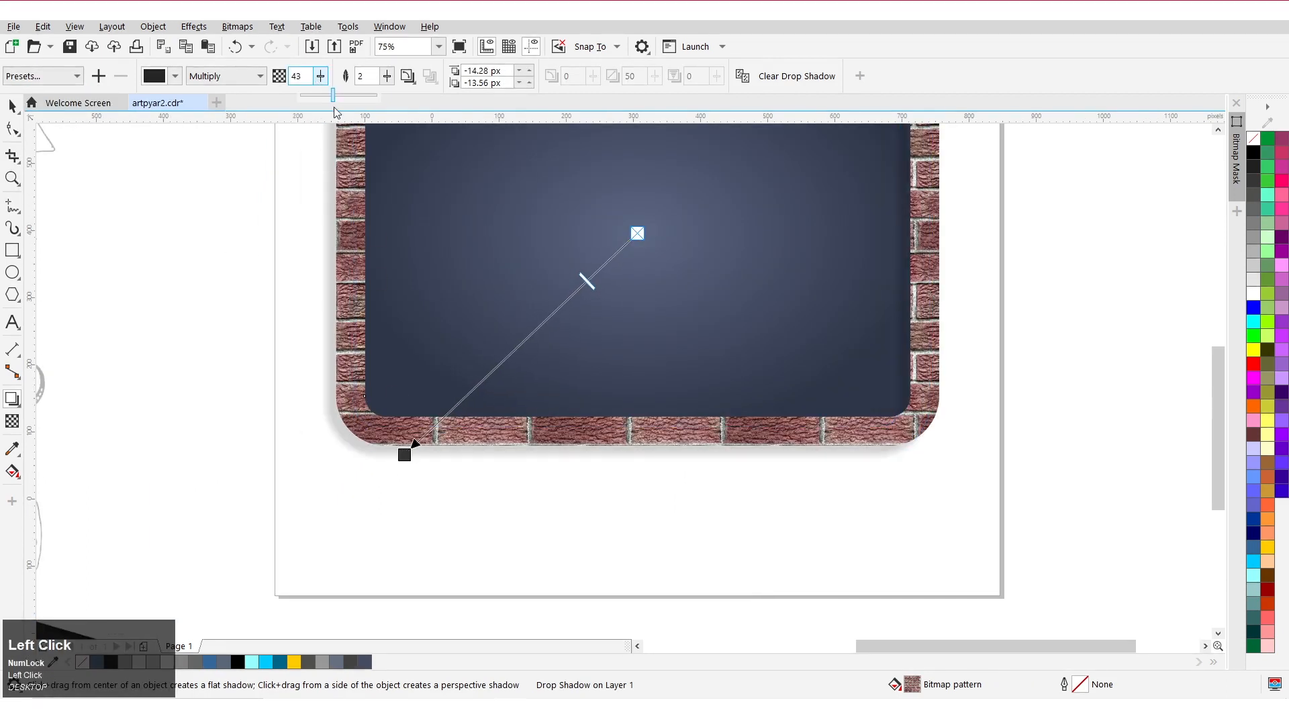
{"action": "left_click_drag", "start_coordinate": [336, 113], "coordinate": [341, 117]}
{"action": "scroll", "coordinate": [590, 193], "scroll_direction": "down", "scroll_amount": 2}
{"action": "scroll", "coordinate": [555, 230], "scroll_direction": "up", "scroll_amount": 2}
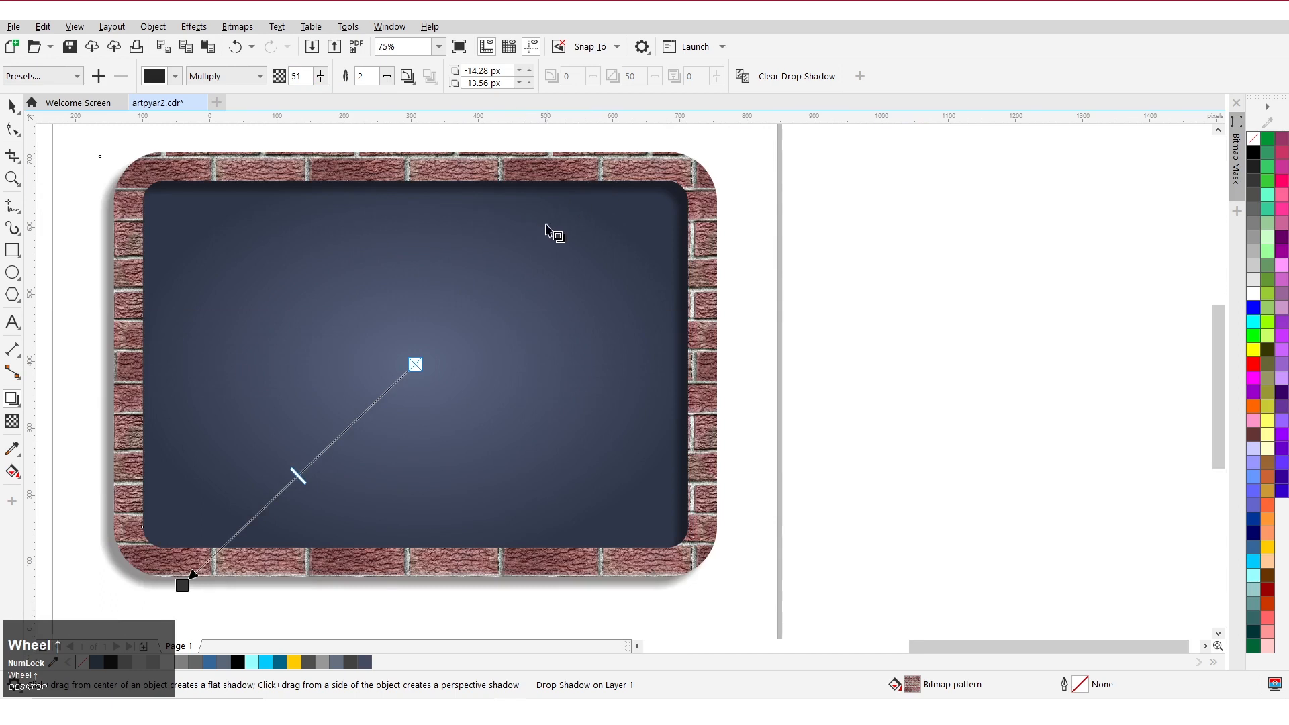
{"action": "scroll", "coordinate": [556, 231], "scroll_direction": "down", "scroll_amount": 2}
Group the frame, board and shadow and centre the group on the page.
{"action": "left_click", "coordinate": [12, 105]}
{"action": "left_click", "coordinate": [414, 260]}
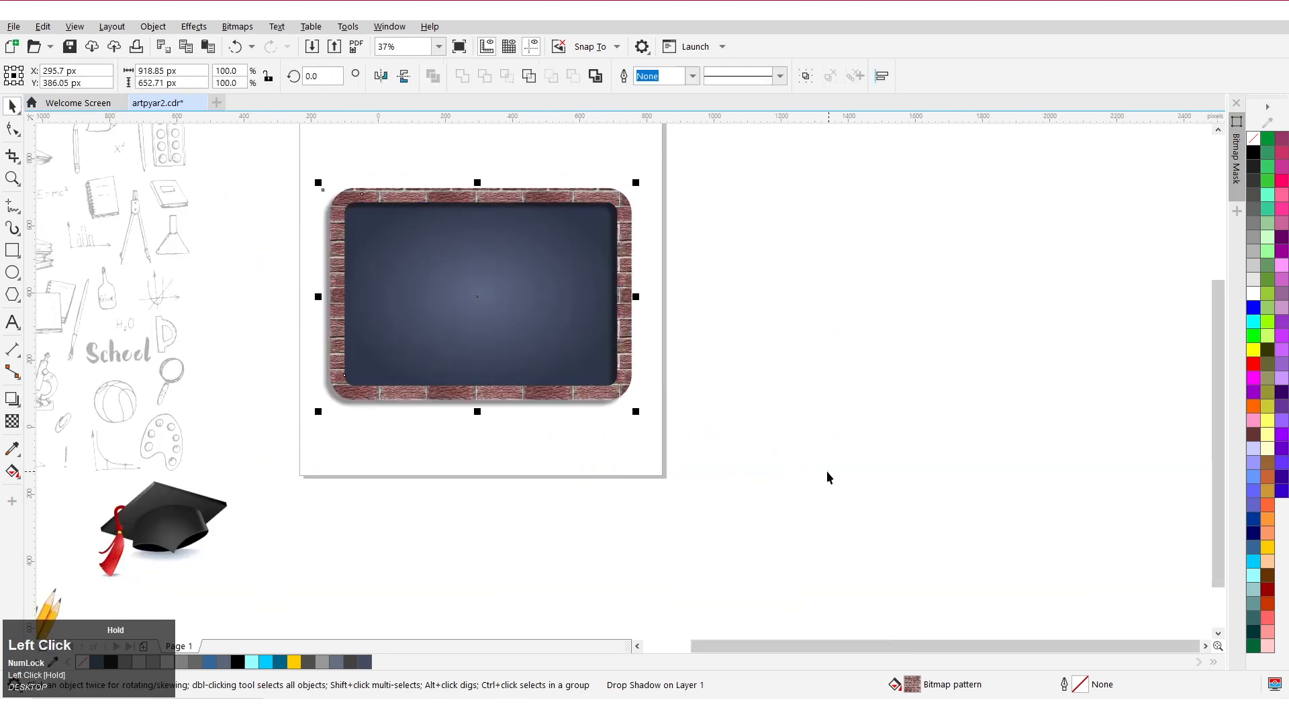
{"action": "left_click", "coordinate": [808, 80]}
{"action": "key", "text": "p"}
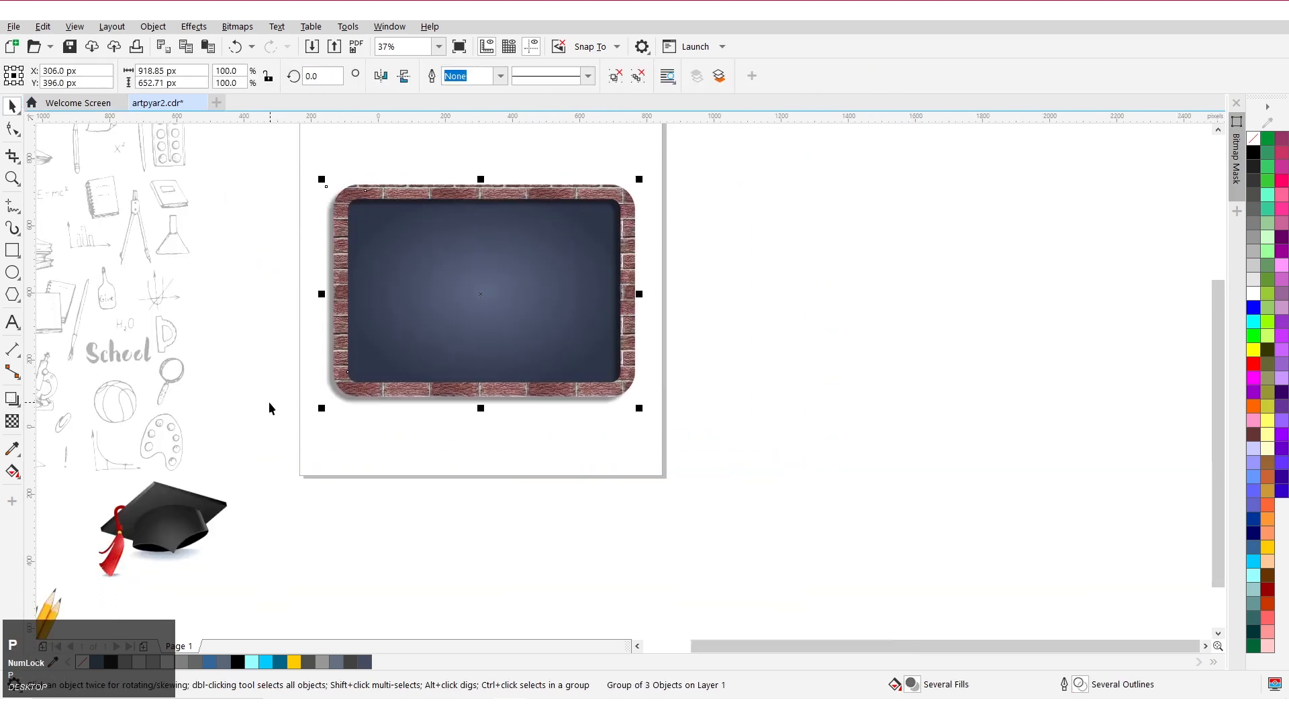
{"action": "scroll", "coordinate": [376, 276], "scroll_direction": "down", "scroll_amount": 1}
{"action": "scroll", "coordinate": [382, 286], "scroll_direction": "up", "scroll_amount": 1}
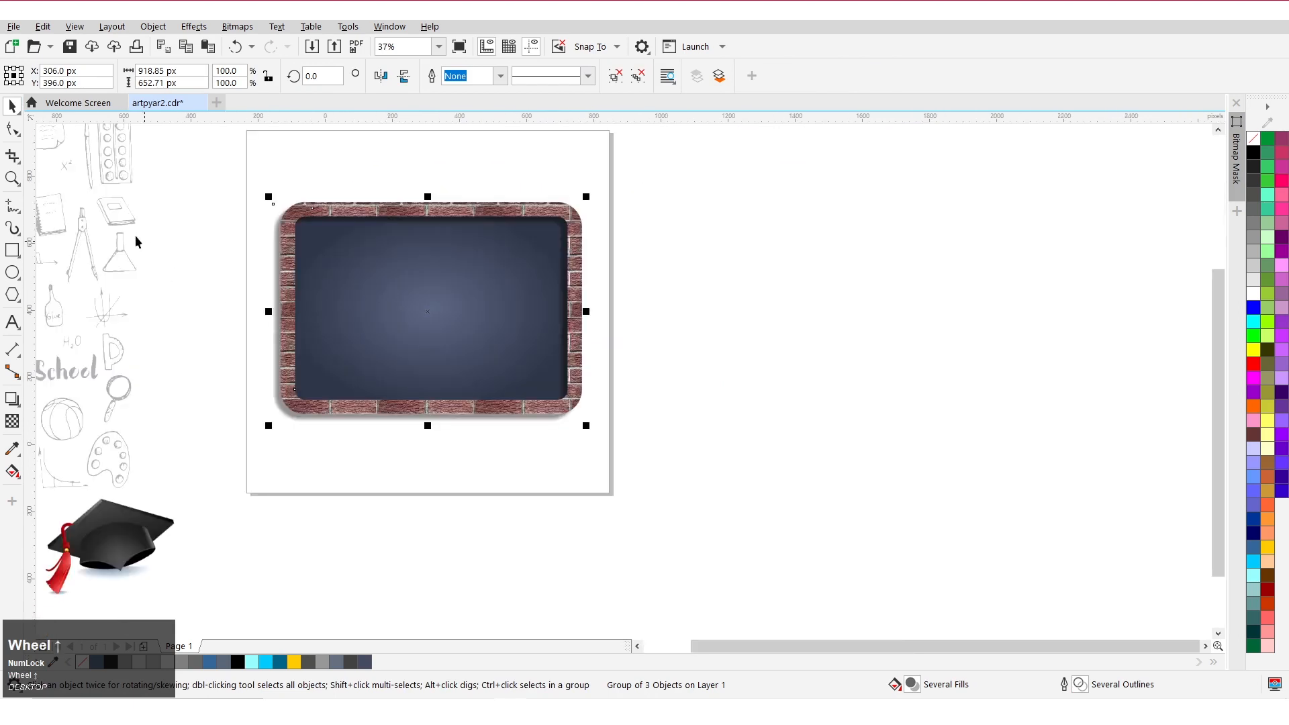
Create a page-sized background rectangle behind the chalkboard group and remove its outline.
{"action": "double_click", "coordinate": [12, 250]}
{"action": "scroll", "coordinate": [336, 343], "scroll_direction": "down", "scroll_amount": 1}
{"action": "left_click", "coordinate": [13, 105]}
{"action": "left_click", "coordinate": [391, 300]}
{"action": "right_click", "coordinate": [393, 299]}
{"action": "left_click", "coordinate": [457, 432]}
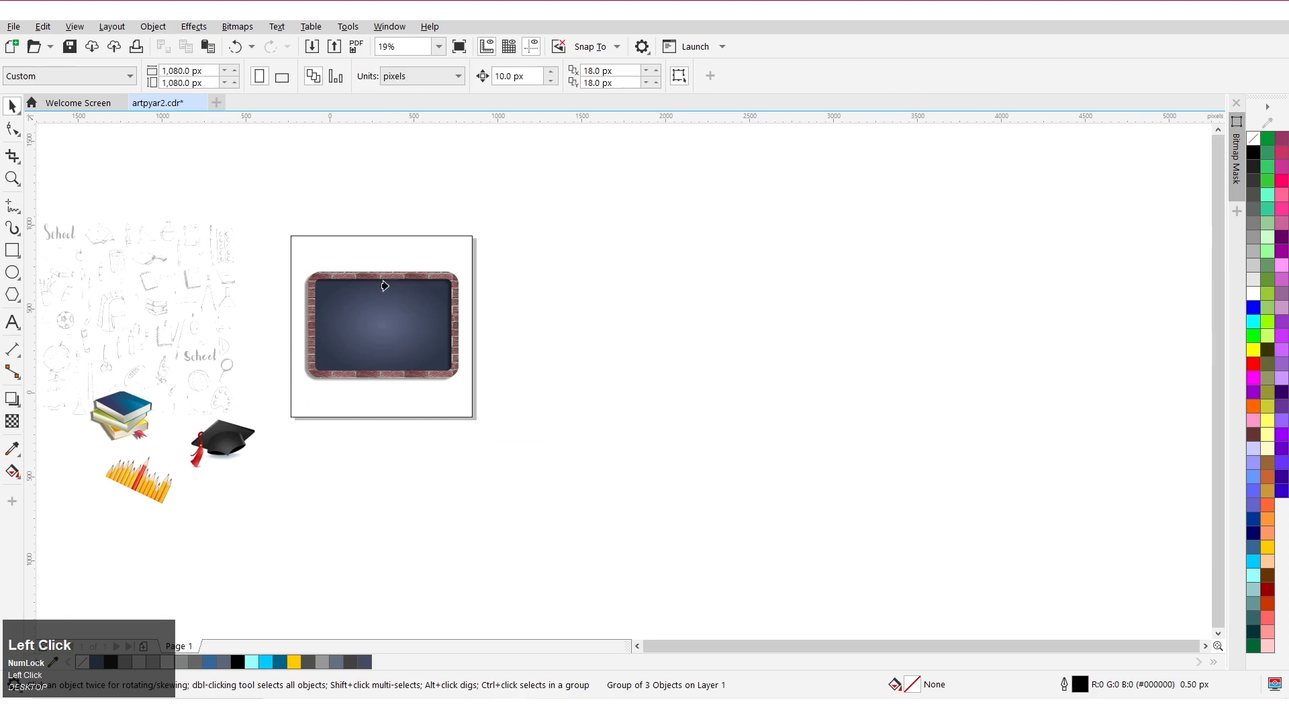
{"action": "left_click", "coordinate": [385, 245]}
{"action": "scroll", "coordinate": [384, 244], "scroll_direction": "down", "scroll_amount": 1}
{"action": "scroll", "coordinate": [387, 280], "scroll_direction": "up", "scroll_amount": 1}
{"action": "right_click", "coordinate": [1254, 139]}
{"action": "scroll", "coordinate": [412, 389], "scroll_direction": "down", "scroll_amount": 1}
{"action": "scroll", "coordinate": [164, 354], "scroll_direction": "up", "scroll_amount": 1}
Move the school doodle image off to the right of the page.
{"action": "left_click", "coordinate": [116, 313]}
{"action": "left_click_drag", "start_coordinate": [115, 313], "coordinate": [591, 315]}
{"action": "scroll", "coordinate": [538, 311], "scroll_direction": "up", "scroll_amount": 1}
{"action": "scroll", "coordinate": [588, 326], "scroll_direction": "down", "scroll_amount": 1}
Fill the background rectangle with light grey.
{"action": "left_click", "coordinate": [476, 390]}
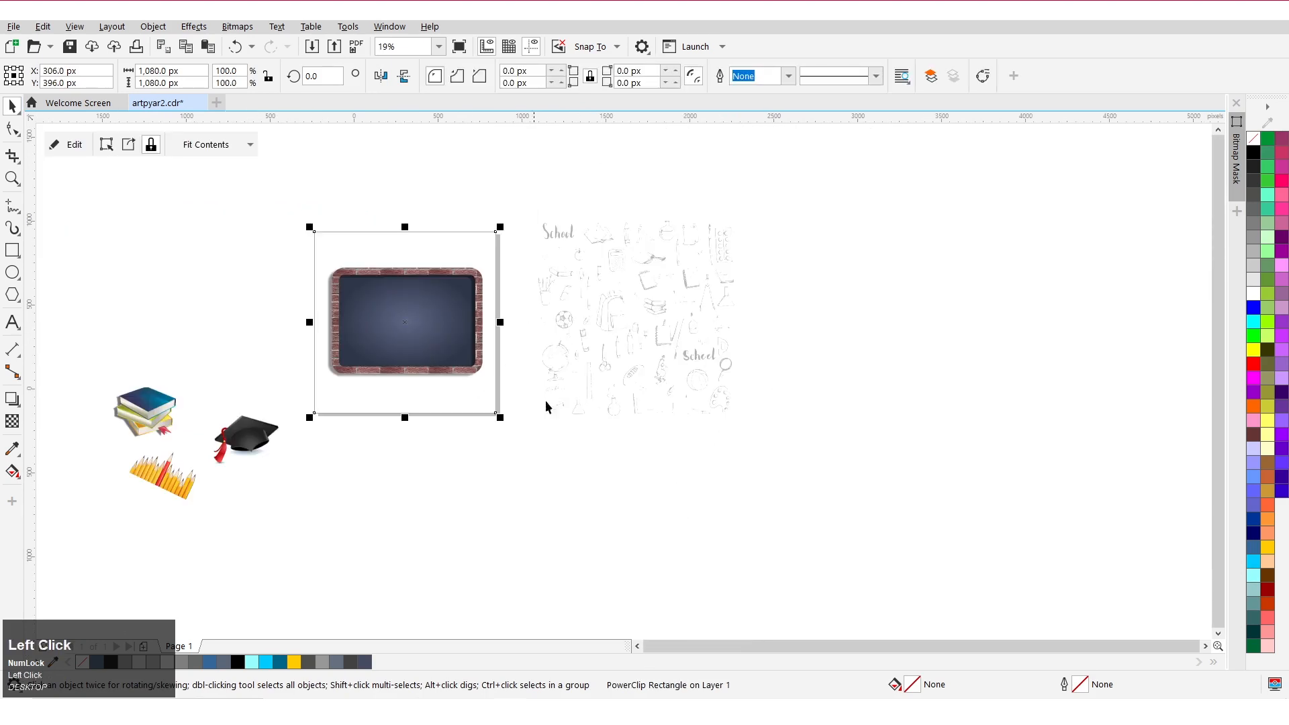
{"action": "left_click", "coordinate": [1258, 285]}
{"action": "scroll", "coordinate": [378, 340], "scroll_direction": "up", "scroll_amount": 1}
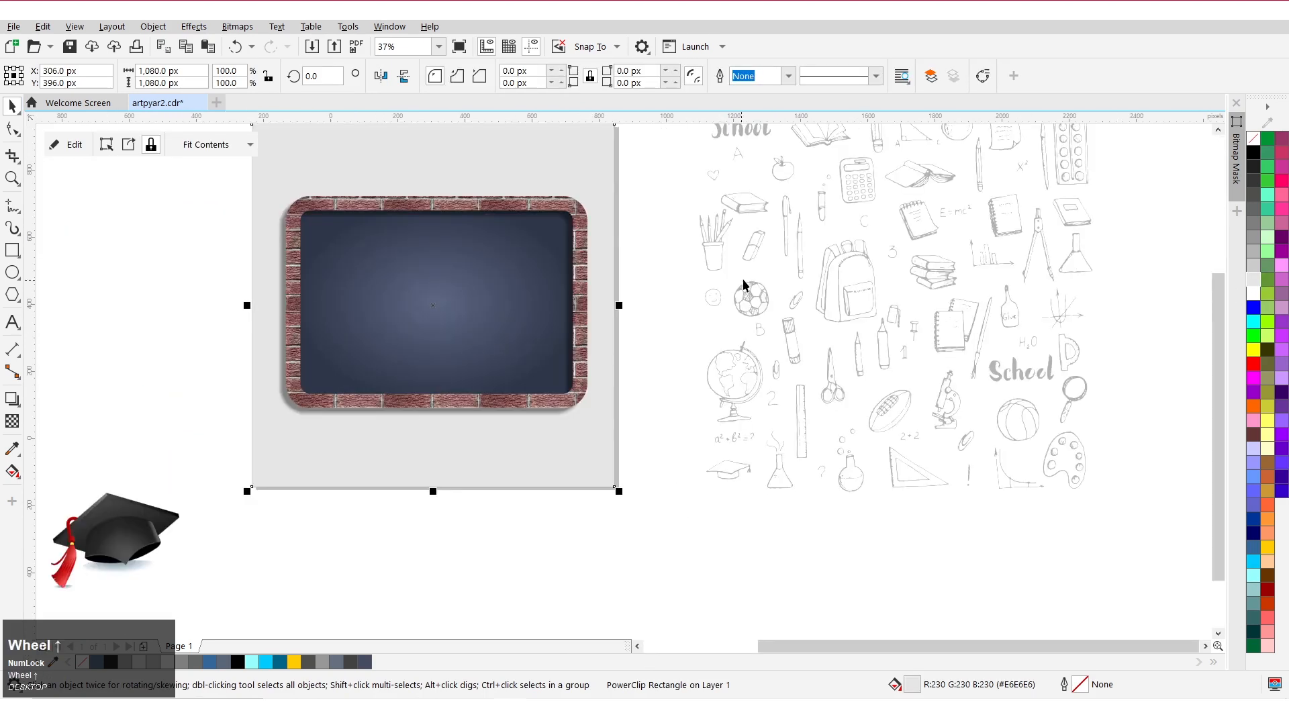
PowerClip the school doodle image inside the background rectangle.
{"action": "left_click", "coordinate": [739, 322]}
{"action": "scroll", "coordinate": [645, 320], "scroll_direction": "down", "scroll_amount": 1}
{"action": "right_click", "coordinate": [784, 316]}
{"action": "left_click", "coordinate": [825, 463]}
{"action": "left_click", "coordinate": [537, 330]}
Edit the PowerClip contents, send the doodle image to the back of the layer, and finish editing.
{"action": "left_click", "coordinate": [69, 143]}
{"action": "scroll", "coordinate": [495, 447], "scroll_direction": "up", "scroll_amount": 1}
{"action": "right_click", "coordinate": [453, 405]}
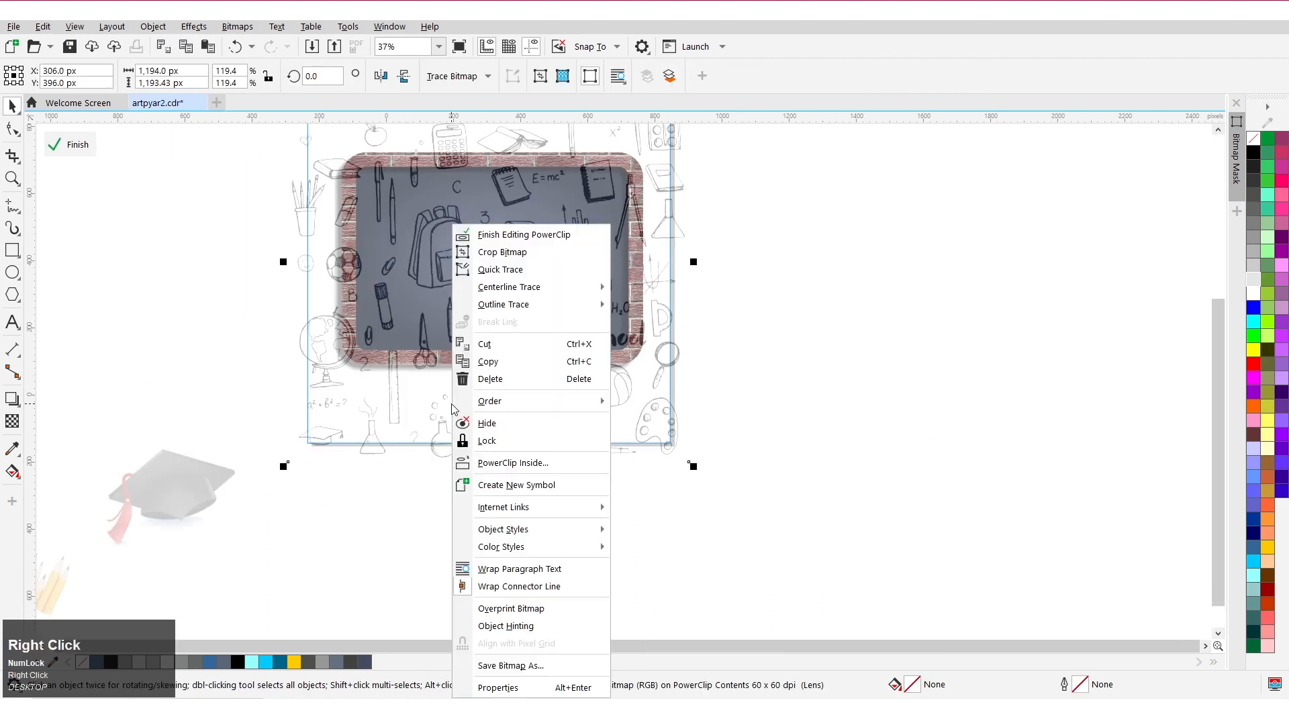
{"action": "mouse_move", "coordinate": [530, 403]}
{"action": "left_click", "coordinate": [638, 462]}
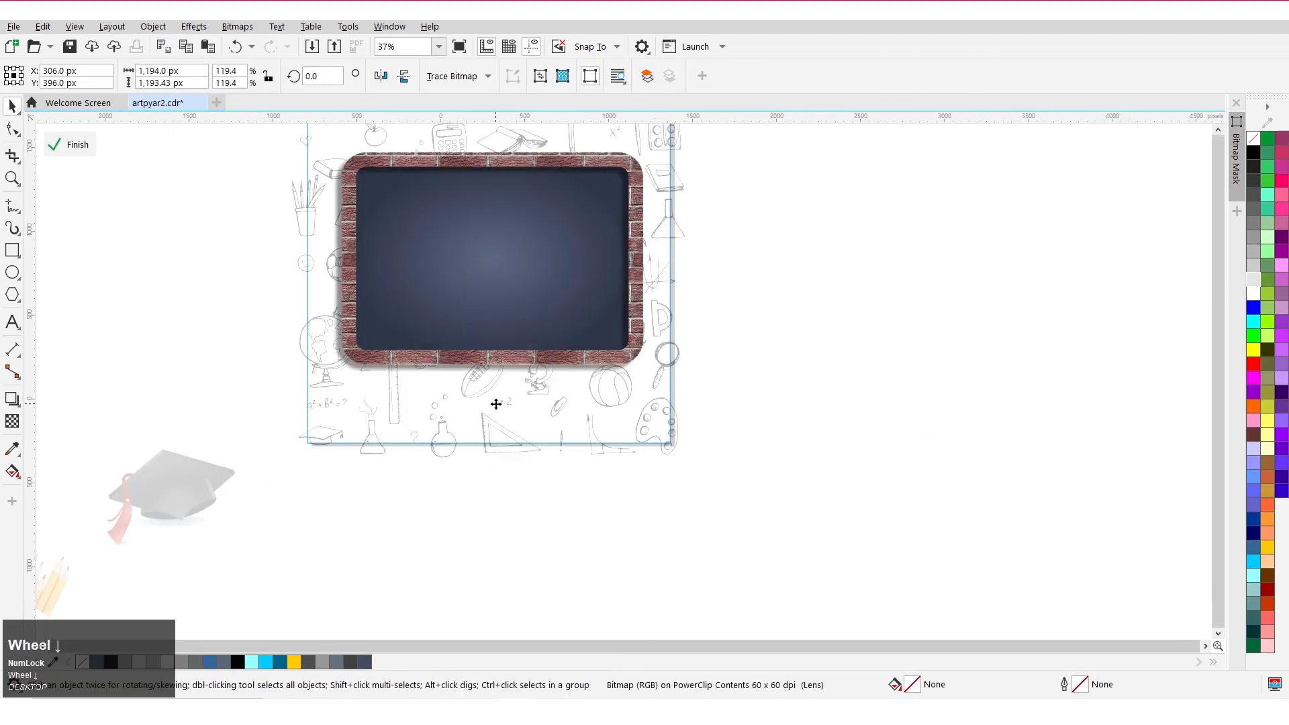
{"action": "scroll", "coordinate": [495, 403], "scroll_direction": "down", "scroll_amount": 1}
{"action": "left_click", "coordinate": [69, 143]}
Nudge the doodle image slightly to the right inside the PowerClip and finish editing.
{"action": "left_click", "coordinate": [376, 309]}
{"action": "scroll", "coordinate": [493, 416], "scroll_direction": "up", "scroll_amount": 1}
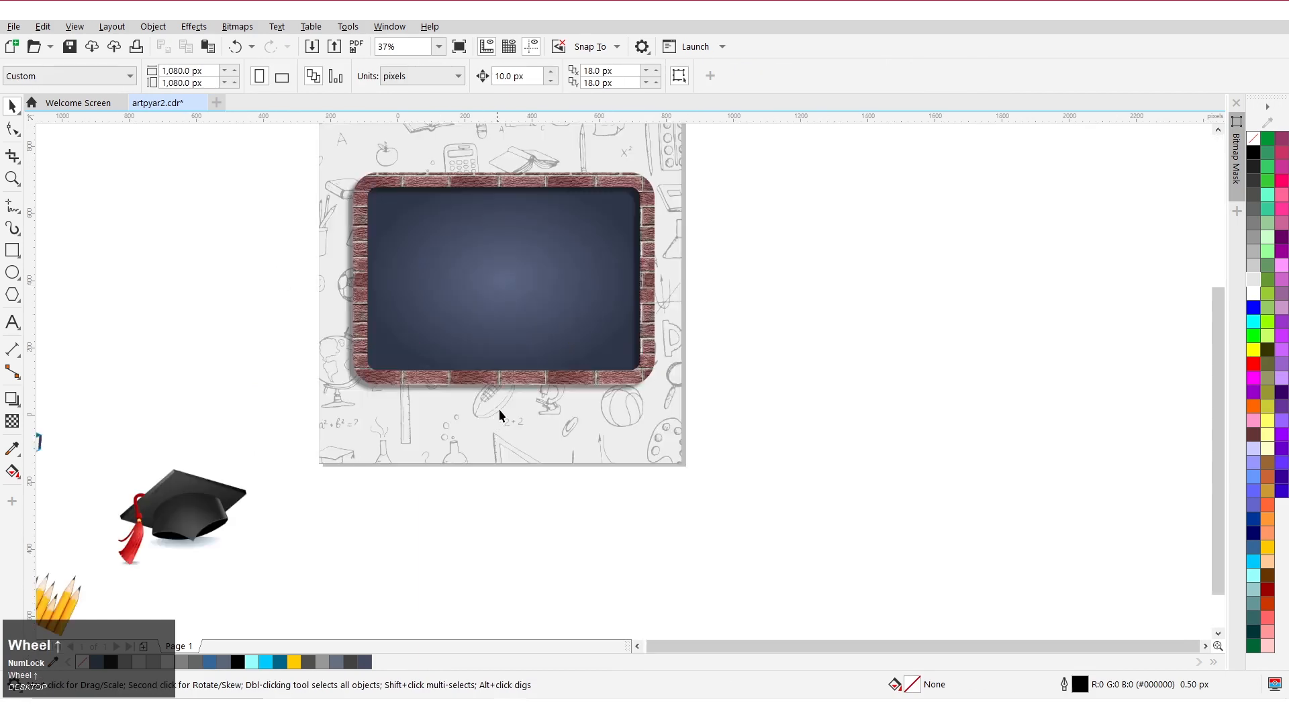
{"action": "left_click", "coordinate": [401, 265]}
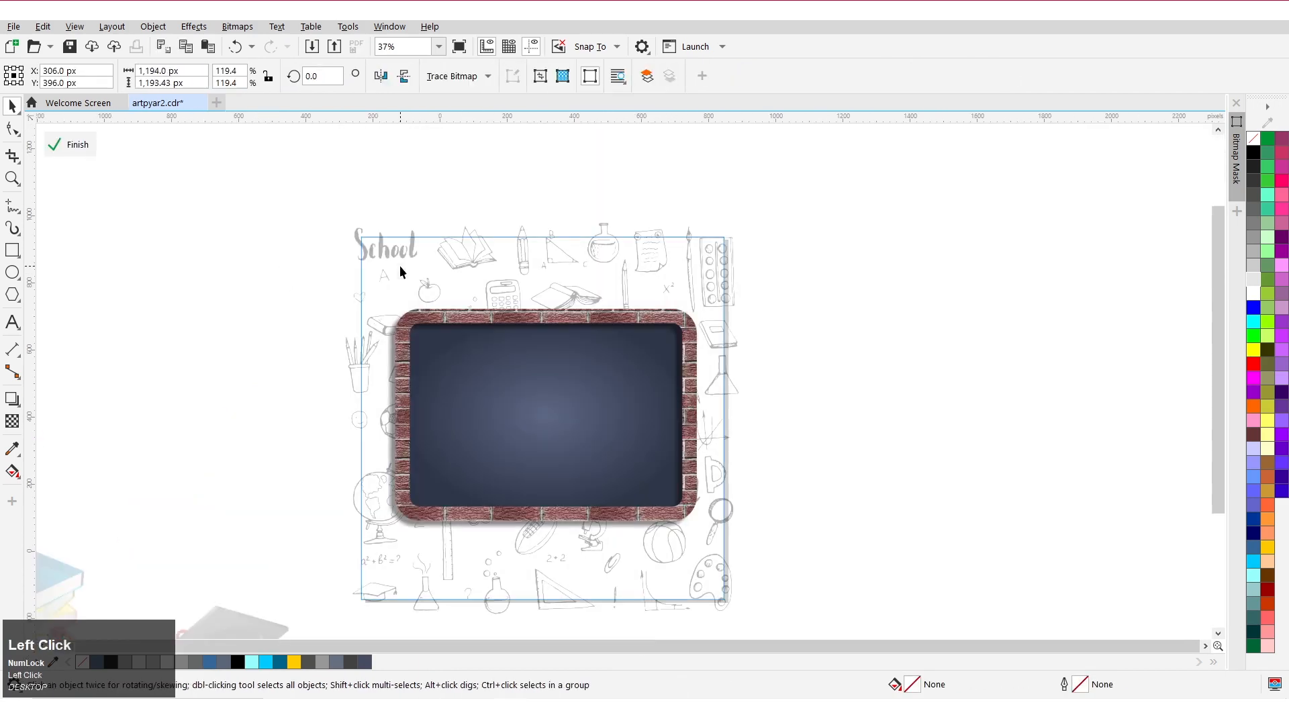
{"action": "scroll", "coordinate": [362, 382], "scroll_direction": "up", "scroll_amount": 1}
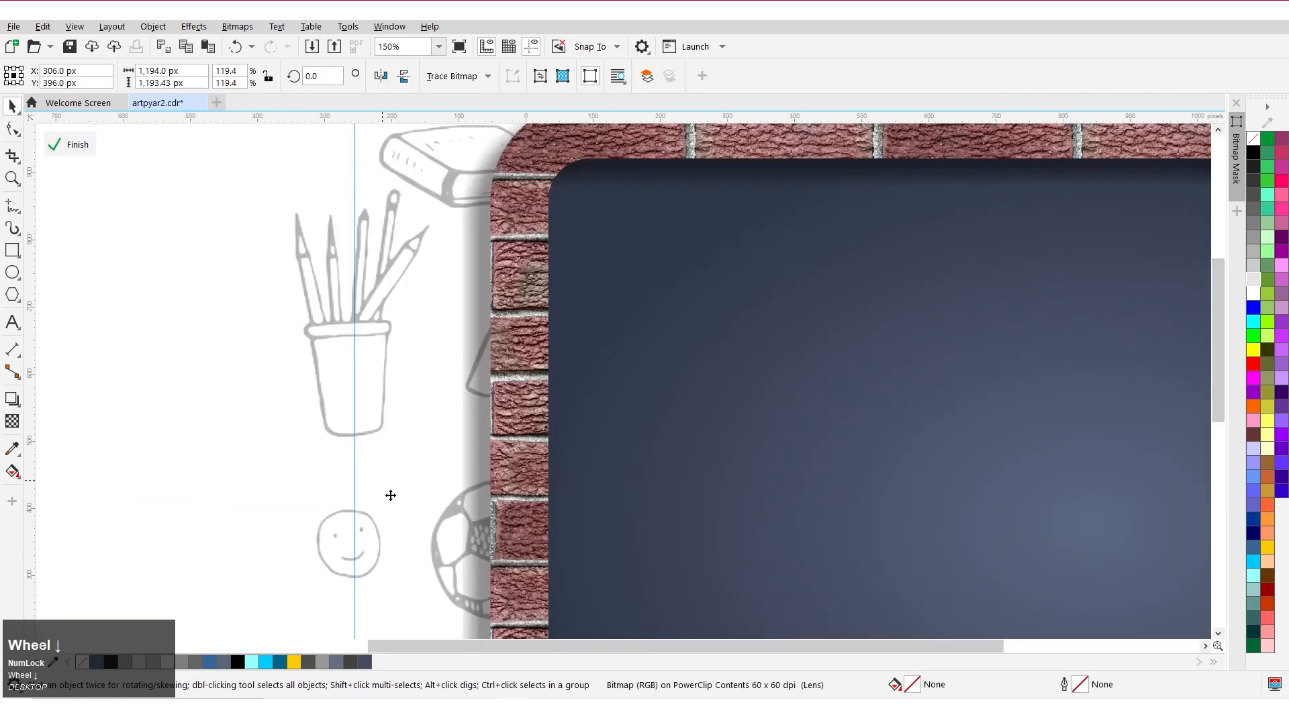
{"action": "left_click_drag", "start_coordinate": [392, 373], "coordinate": [406, 373]}
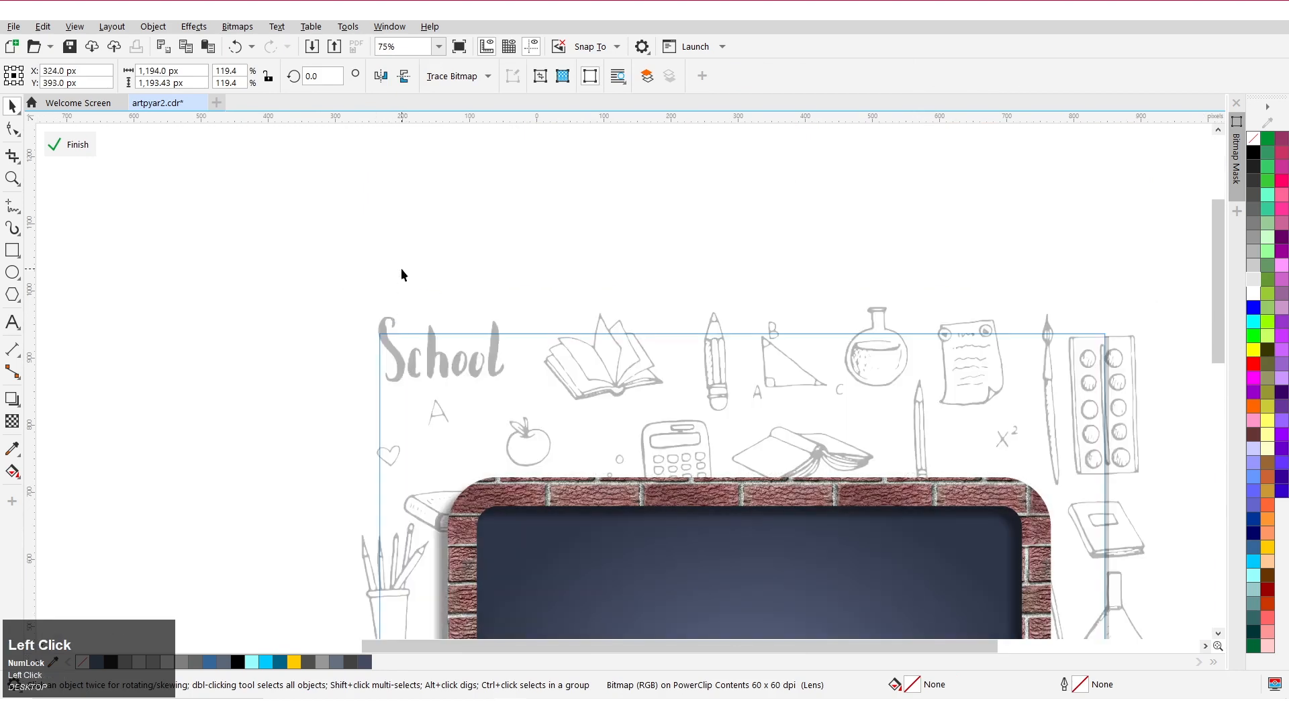
{"action": "left_click", "coordinate": [70, 144]}
{"action": "scroll", "coordinate": [401, 244], "scroll_direction": "down", "scroll_amount": 2}
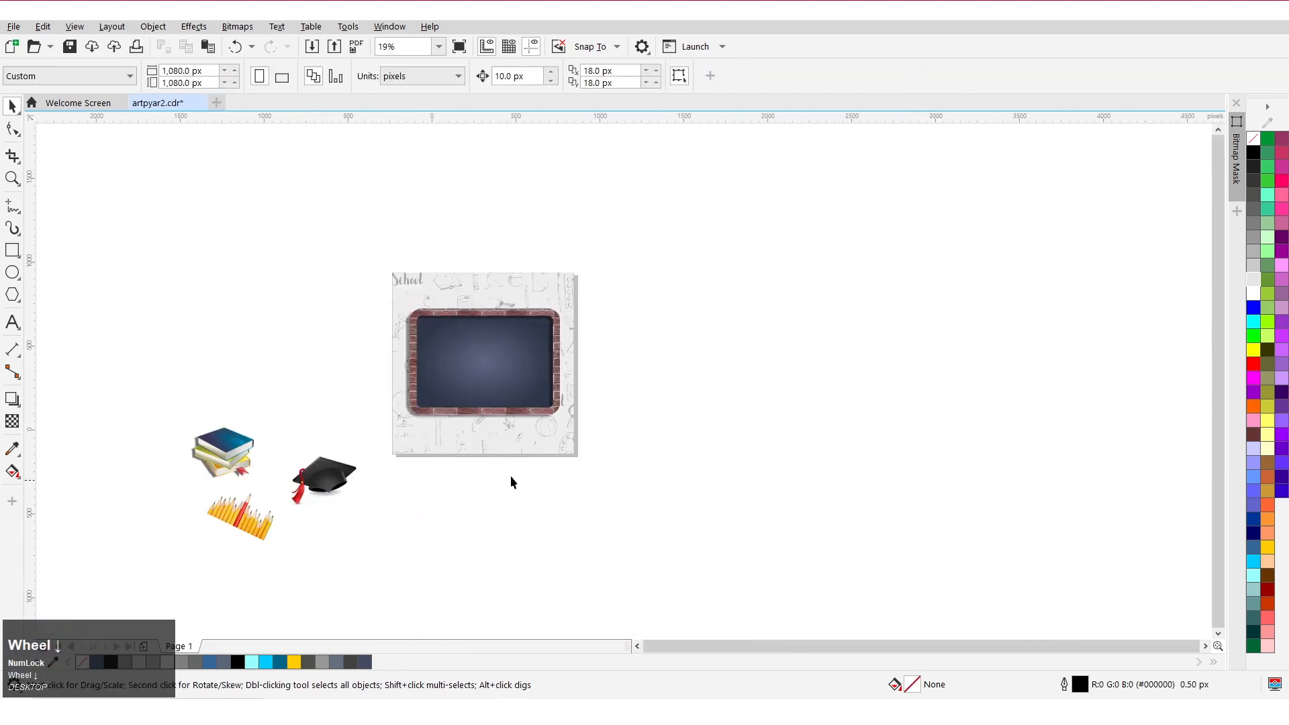
Move the graduation cap onto the chalkboard's top-left corner.
{"action": "scroll", "coordinate": [562, 469], "scroll_direction": "up", "scroll_amount": 2}
{"action": "scroll", "coordinate": [312, 412], "scroll_direction": "down", "scroll_amount": 2}
{"action": "left_click_drag", "start_coordinate": [309, 530], "coordinate": [310, 530]}
{"action": "left_click_drag", "start_coordinate": [203, 457], "coordinate": [325, 290]}
{"action": "scroll", "coordinate": [255, 272], "scroll_direction": "up", "scroll_amount": 1}
{"action": "scroll", "coordinate": [325, 290], "scroll_direction": "up", "scroll_amount": 1}
{"action": "left_click", "coordinate": [334, 296]}
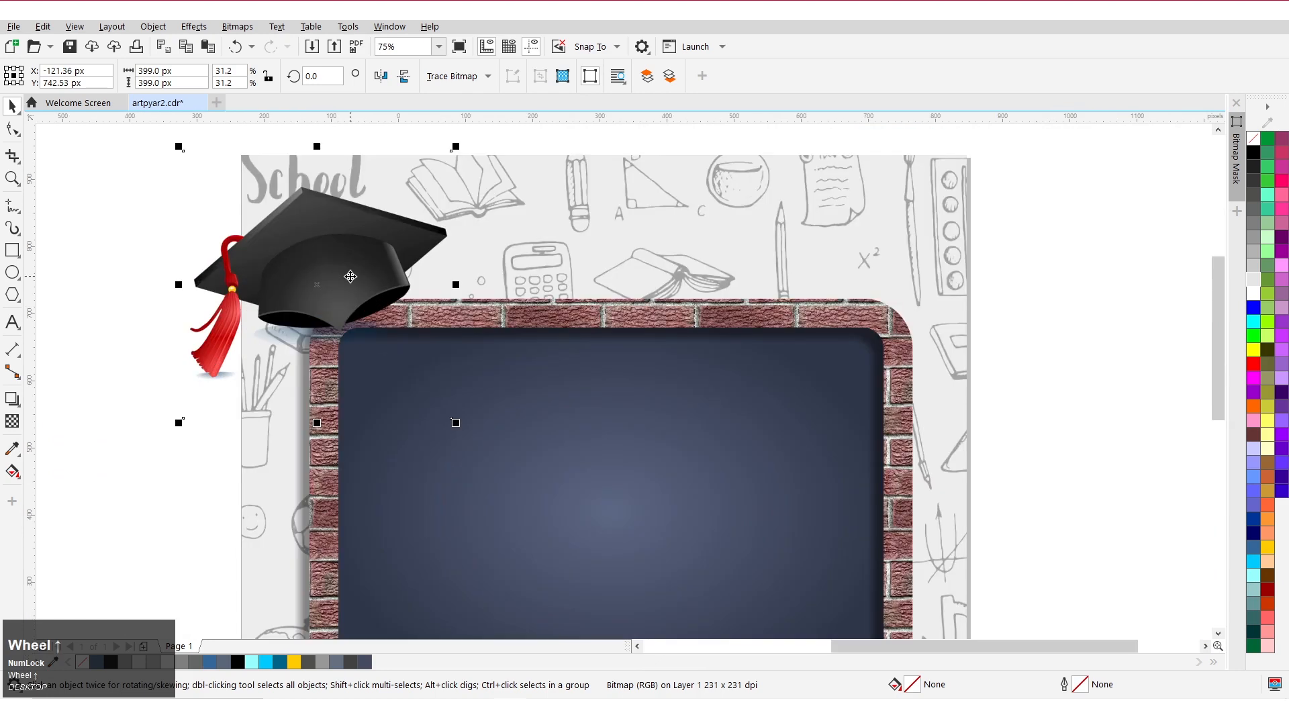
PowerClip the graduation cap inside the background rectangle.
{"action": "right_click", "coordinate": [351, 276]}
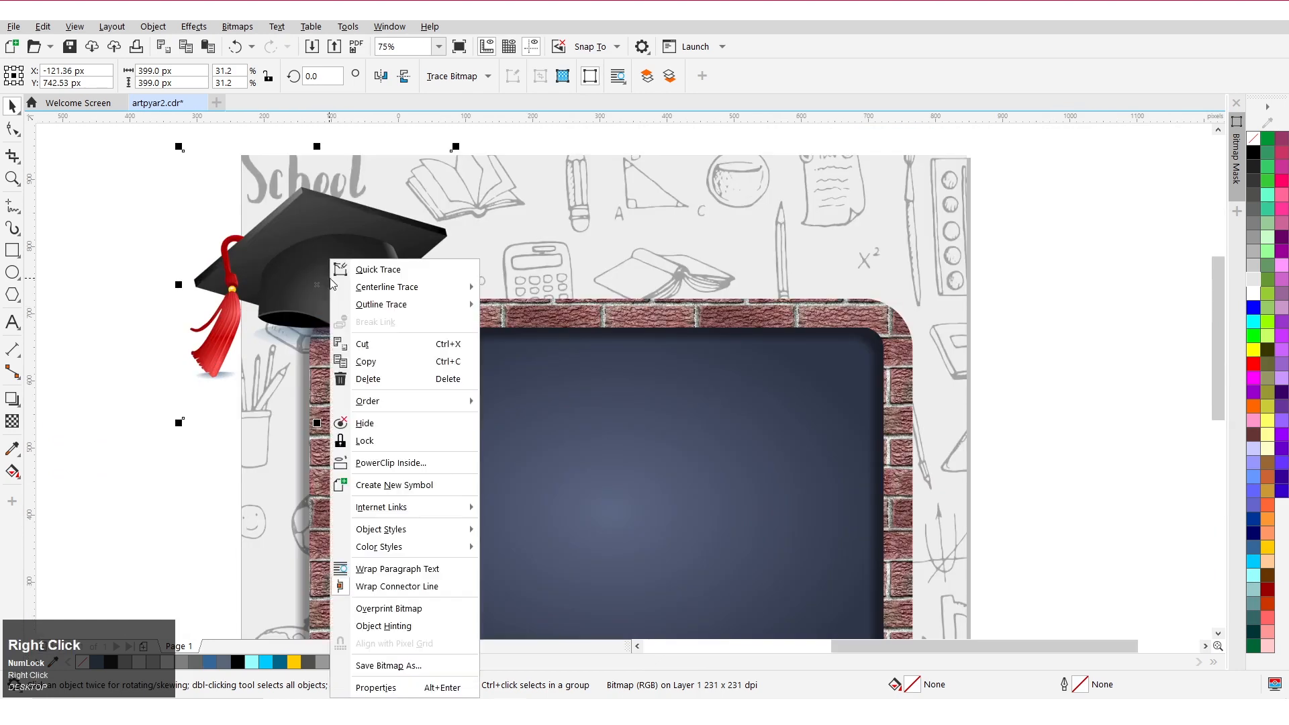
{"action": "left_click", "coordinate": [376, 462]}
{"action": "left_click", "coordinate": [477, 288]}
{"action": "scroll", "coordinate": [252, 290], "scroll_direction": "down", "scroll_amount": 1}
Edit the PowerClip, nudge the cap slightly up, and move it back one in stacking order.
{"action": "double_click", "coordinate": [323, 264]}
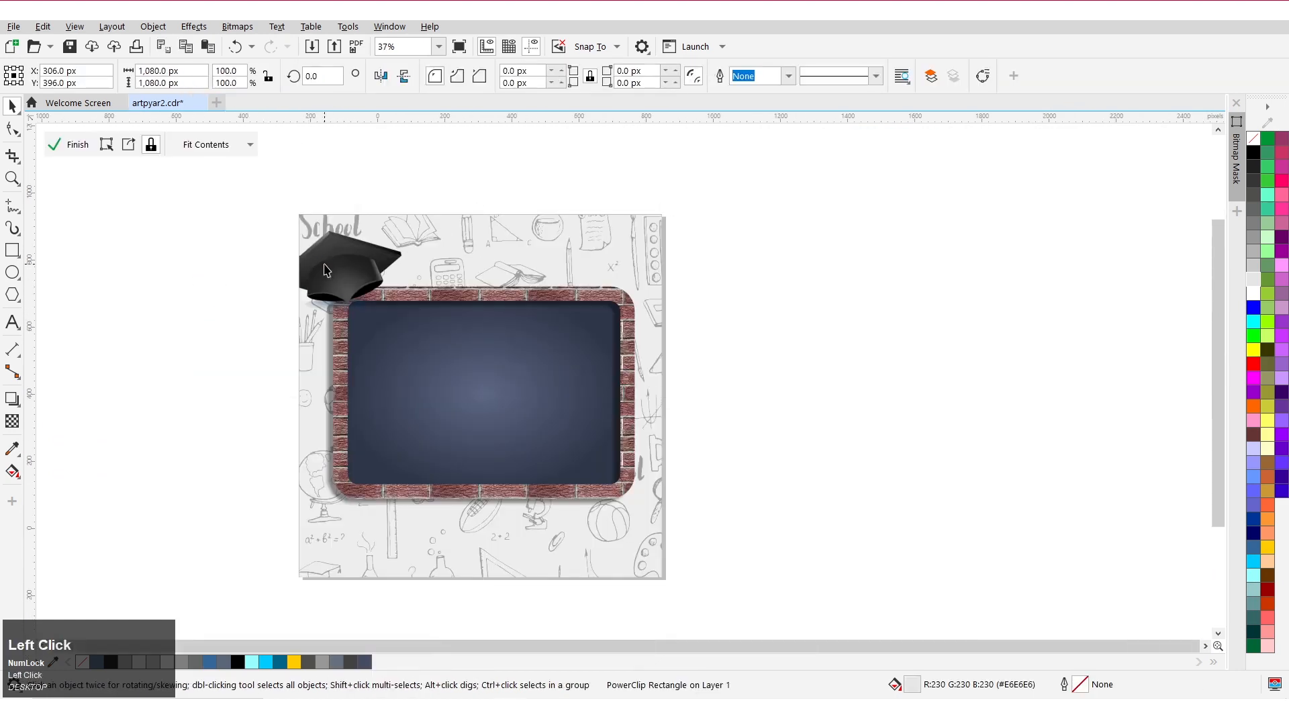
{"action": "scroll", "coordinate": [340, 277], "scroll_direction": "up", "scroll_amount": 1}
{"action": "mouse_move", "coordinate": [334, 281]}
{"action": "left_mouse_down"}
{"action": "mouse_move", "coordinate": [378, 292]}
{"action": "mouse_move", "coordinate": [363, 271]}
{"action": "mouse_move", "coordinate": [344, 271]}
{"action": "left_mouse_up"}
{"action": "scroll", "coordinate": [371, 289], "scroll_direction": "up", "scroll_amount": 1}
{"action": "scroll", "coordinate": [376, 290], "scroll_direction": "down", "scroll_amount": 1}
{"action": "right_click", "coordinate": [344, 272]}
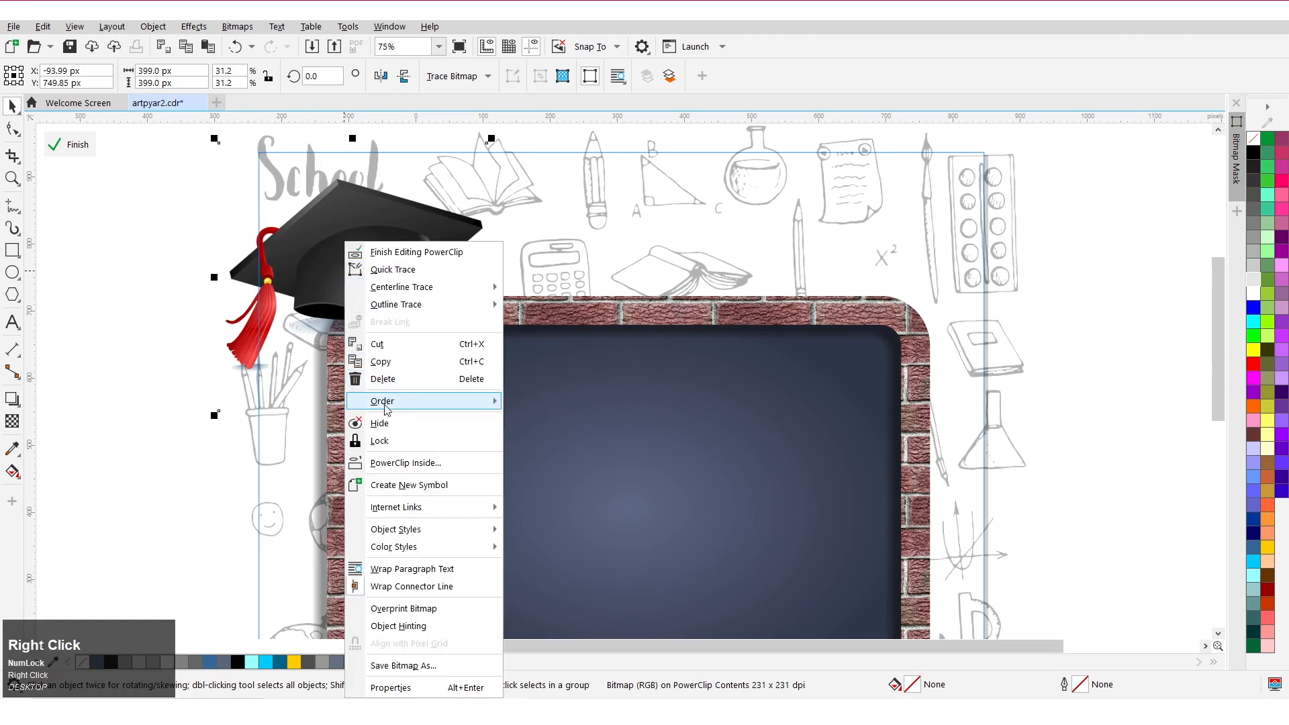
{"action": "mouse_move", "coordinate": [402, 407]}
{"action": "left_click", "coordinate": [541, 495]}
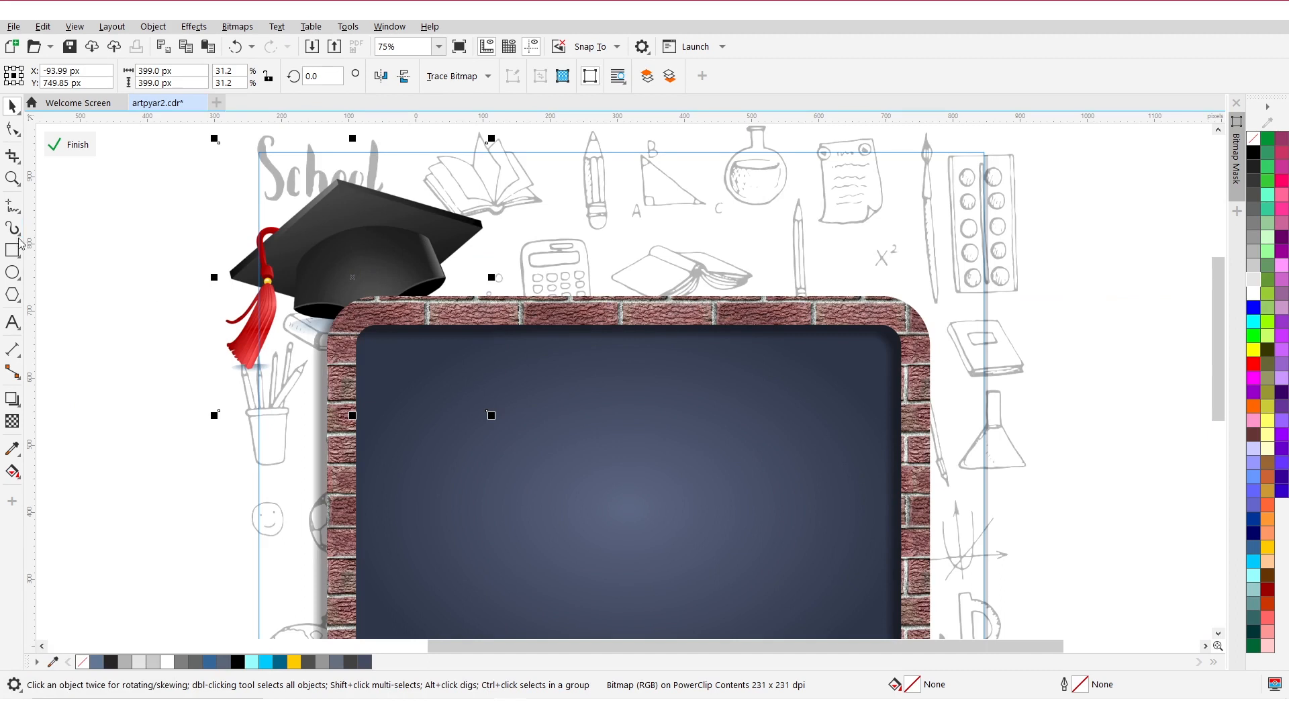
Trace a closed Bezier shape around the cap brim where it overlaps the frame's top edge.
{"action": "left_click", "coordinate": [12, 206]}
{"action": "left_click", "coordinate": [50, 260]}
{"action": "scroll", "coordinate": [334, 312], "scroll_direction": "up", "scroll_amount": 2}
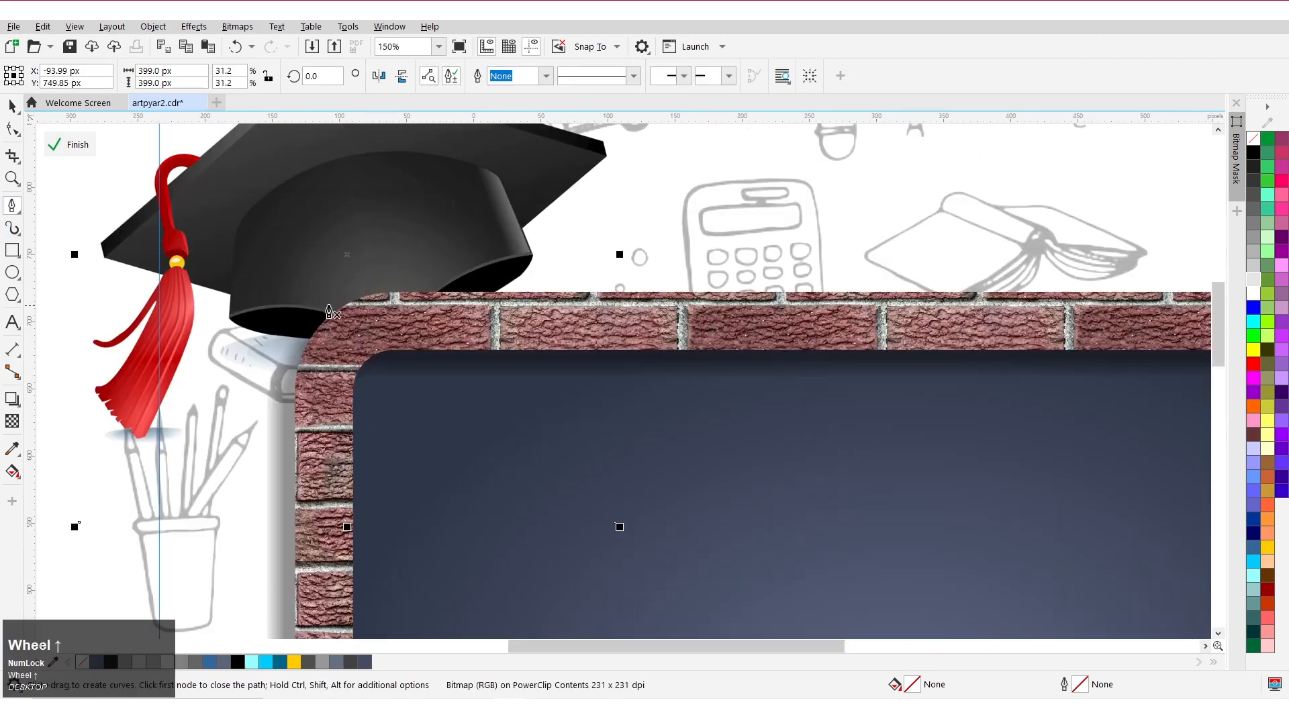
{"action": "left_click", "coordinate": [290, 306]}
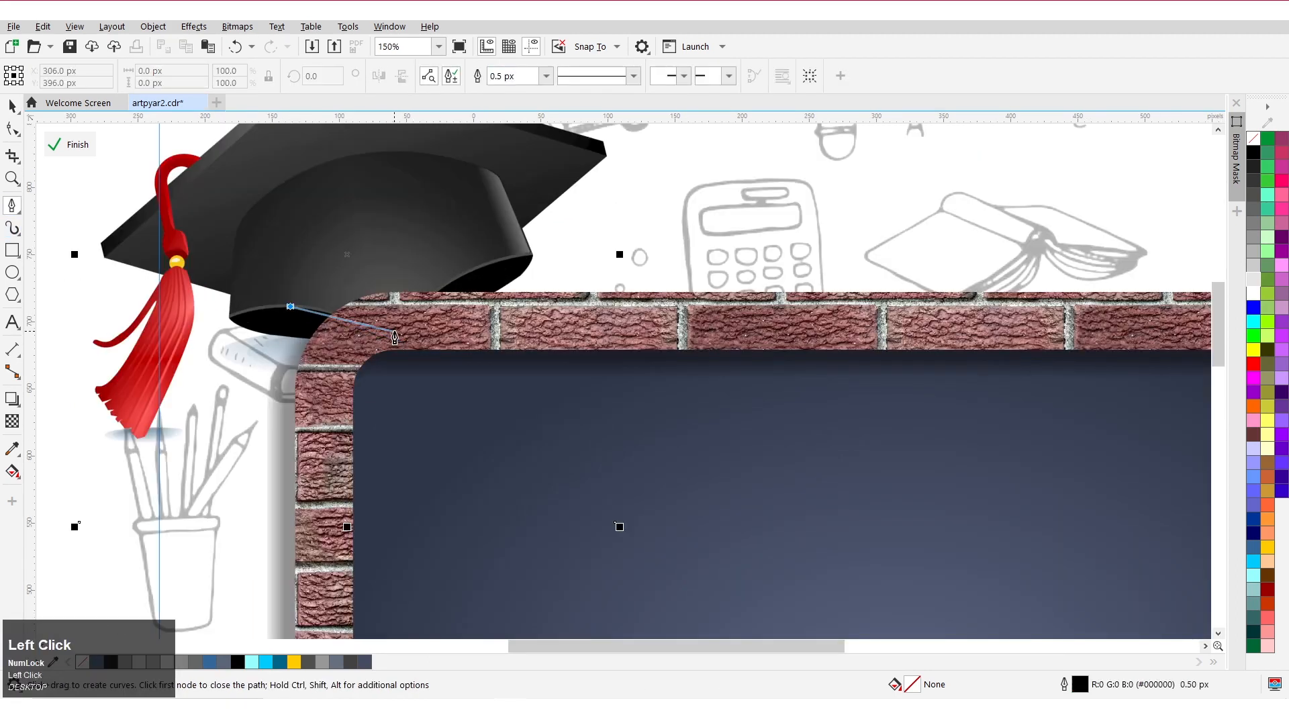
{"action": "left_click_drag", "start_coordinate": [394, 331], "coordinate": [437, 361]}
{"action": "key", "text": "alt"}
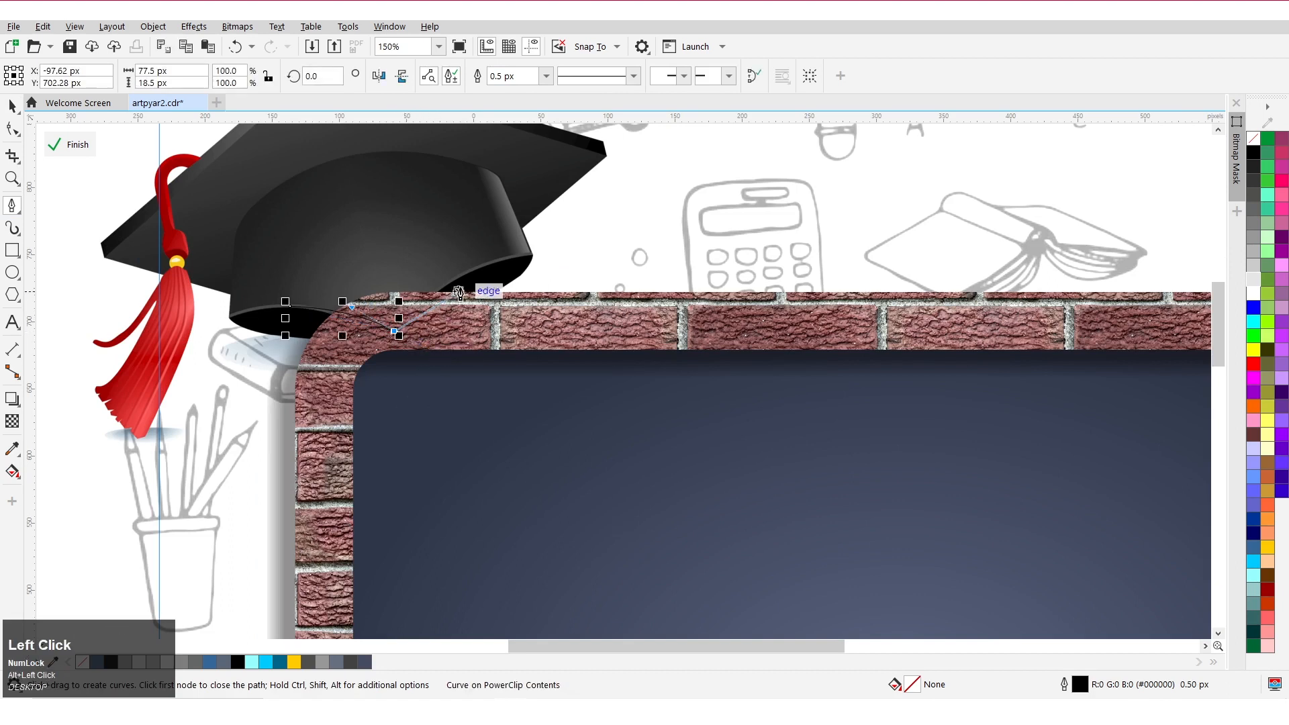
{"action": "left_click_drag", "start_coordinate": [462, 276], "coordinate": [496, 259]}
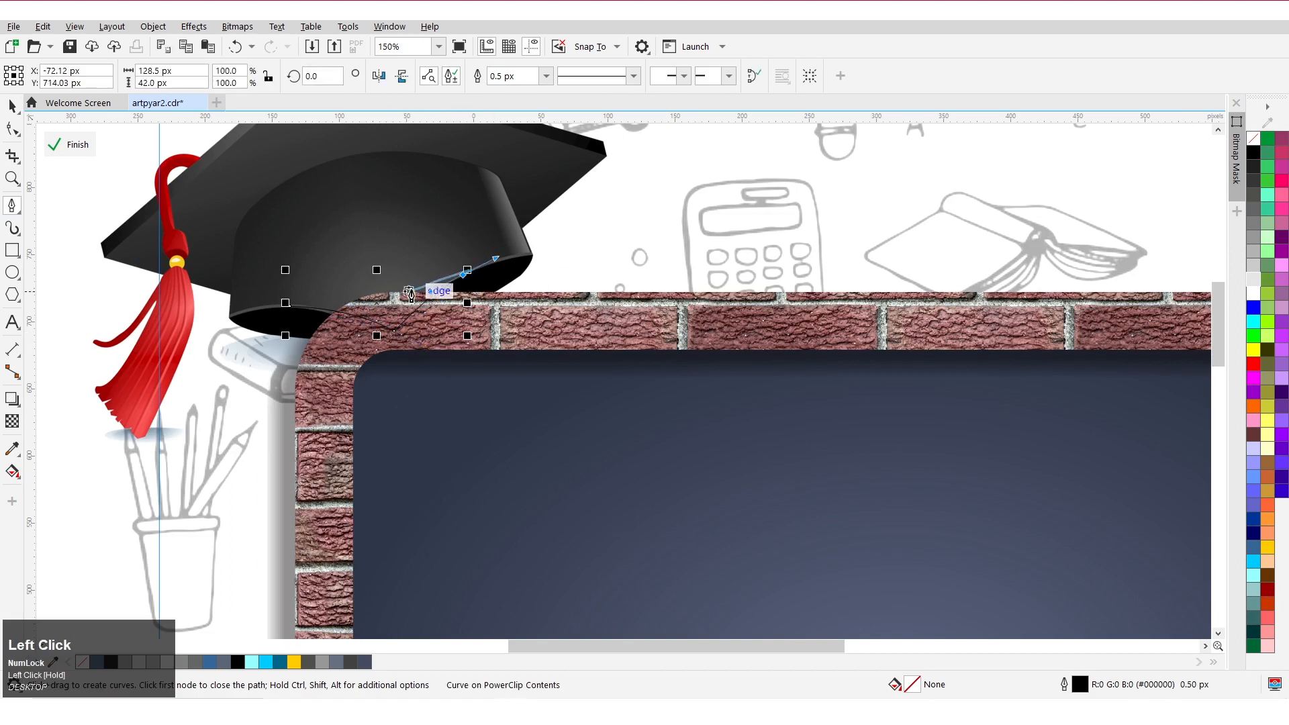
{"action": "left_click", "coordinate": [463, 276], "text": "alt"}
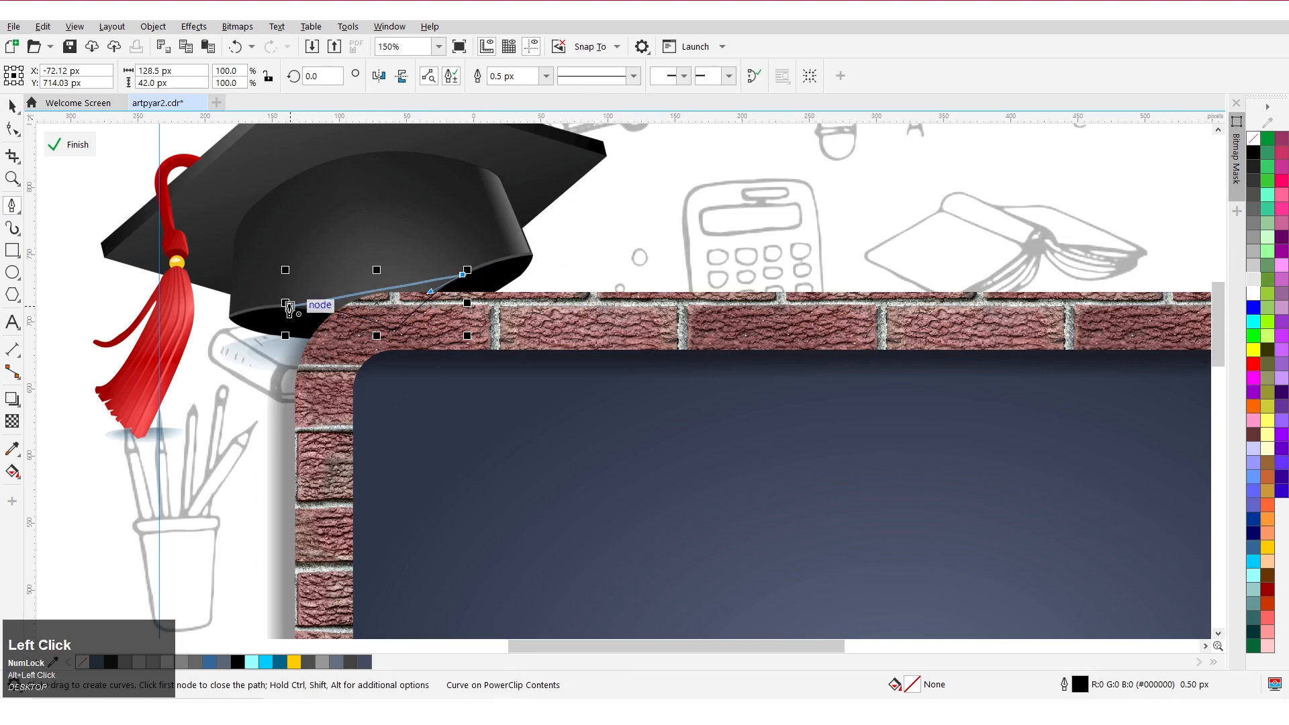
{"action": "left_click", "coordinate": [292, 304]}
Intersect the traced shape with the cap image to cut out the overlapping brim piece.
{"action": "left_click", "coordinate": [14, 107]}
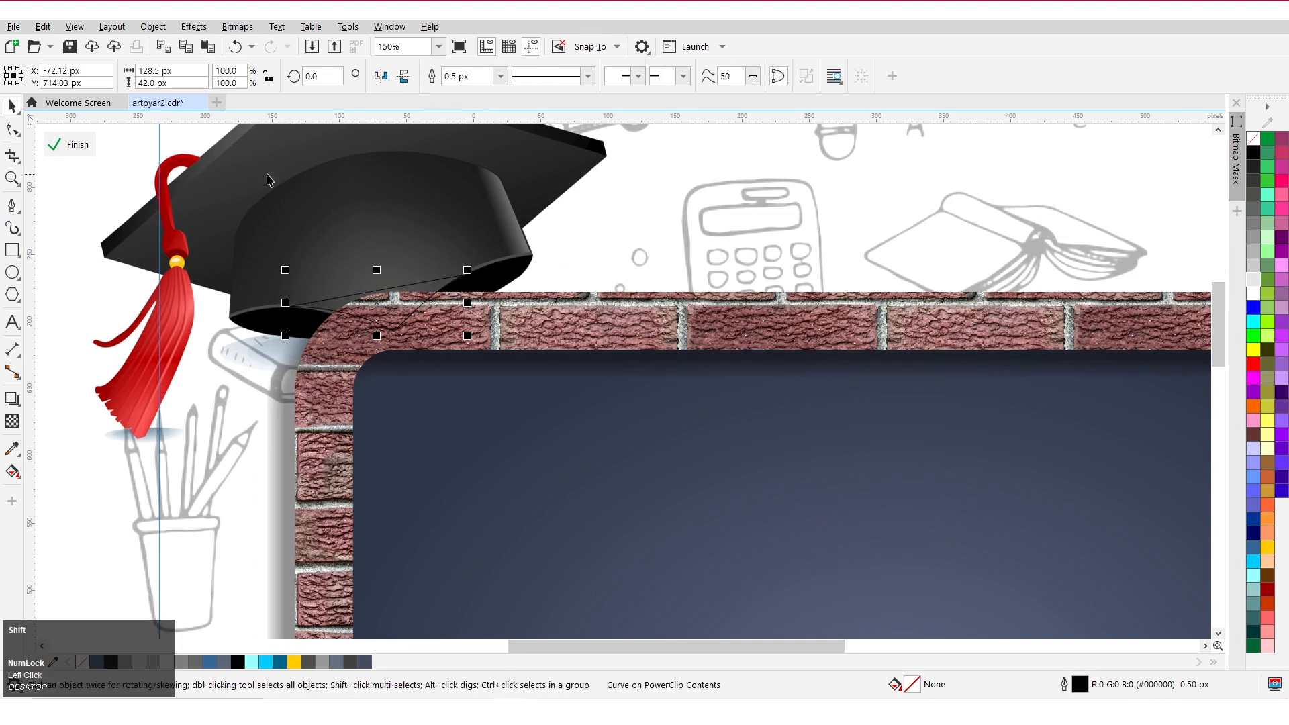
{"action": "left_click", "coordinate": [438, 126], "text": "shift"}
{"action": "left_click", "coordinate": [506, 76]}
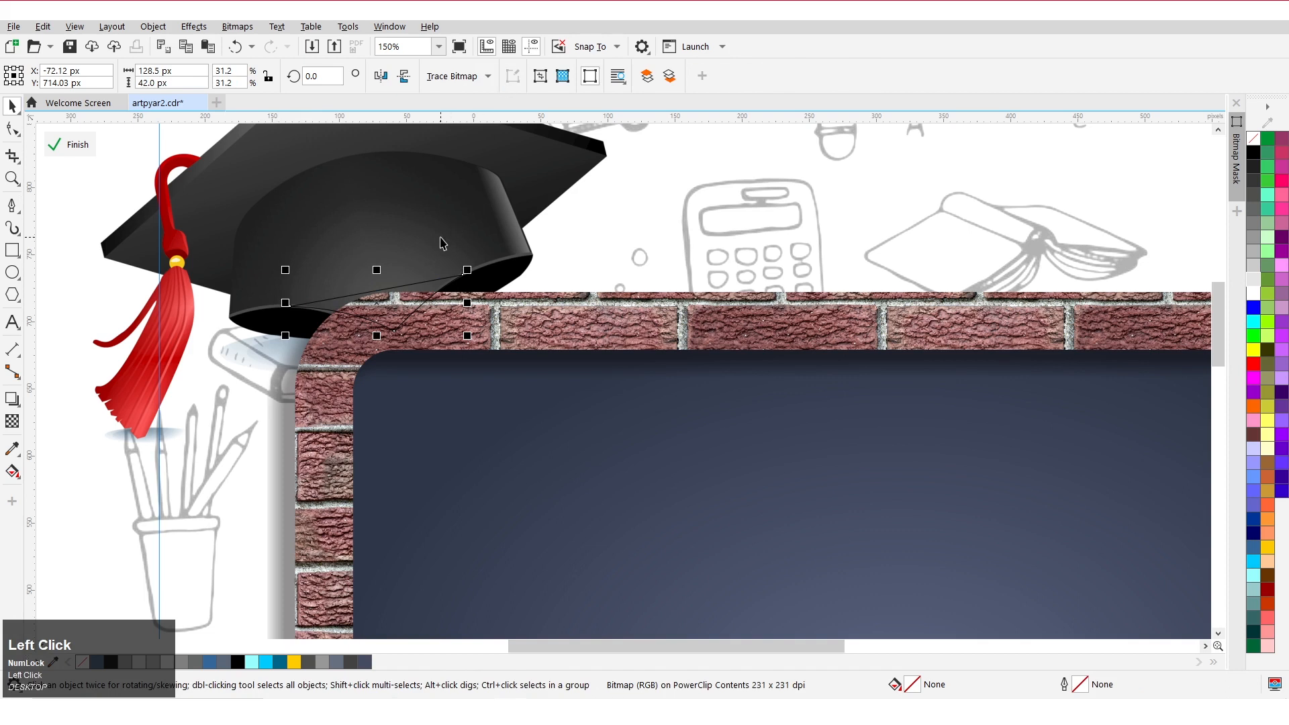
Send the cut brim piece to the back of the layer.
{"action": "right_click", "coordinate": [377, 303]}
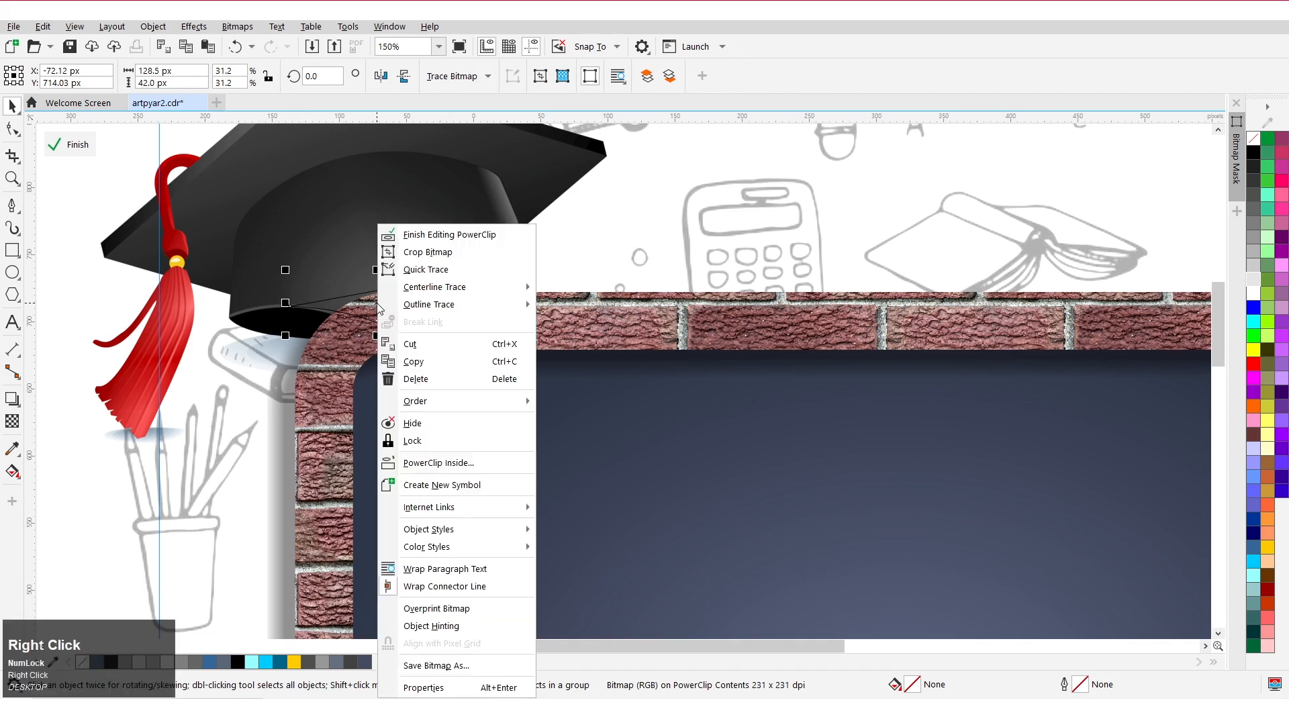
{"action": "mouse_move", "coordinate": [437, 402]}
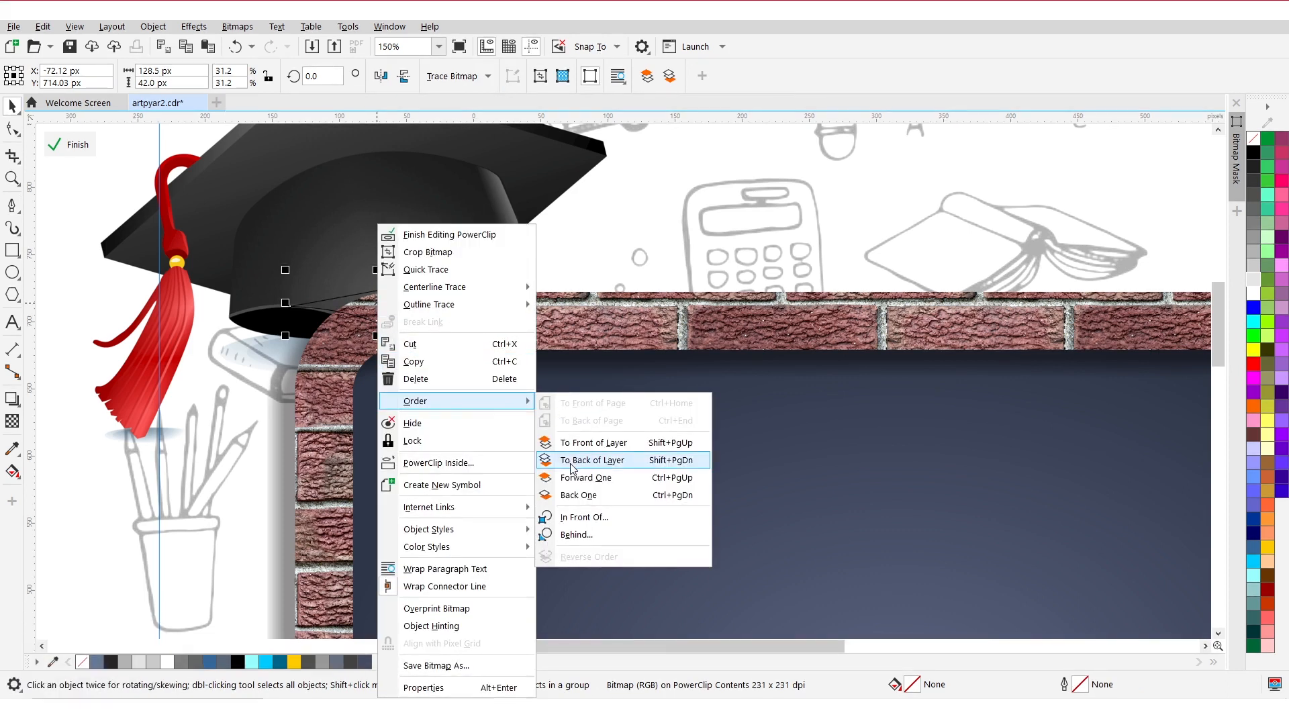
{"action": "left_click", "coordinate": [571, 460]}
{"action": "left_click_drag", "start_coordinate": [386, 311], "coordinate": [353, 354]}
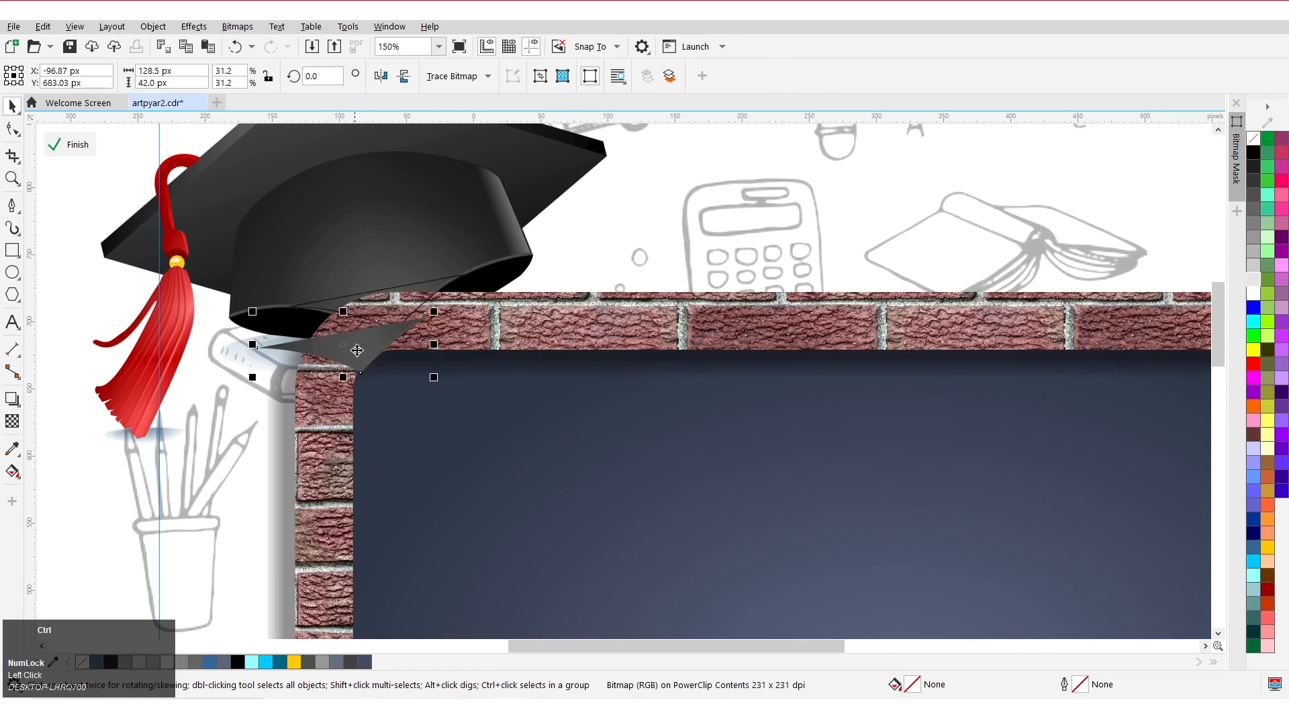
{"action": "key", "text": "ctrl+z"}
Delete the traced outline shape at the cap's edge.
{"action": "scroll", "coordinate": [435, 289], "scroll_direction": "up", "scroll_amount": 4}
{"action": "left_click", "coordinate": [442, 285], "text": "alt"}
{"action": "key", "text": "Delete"}
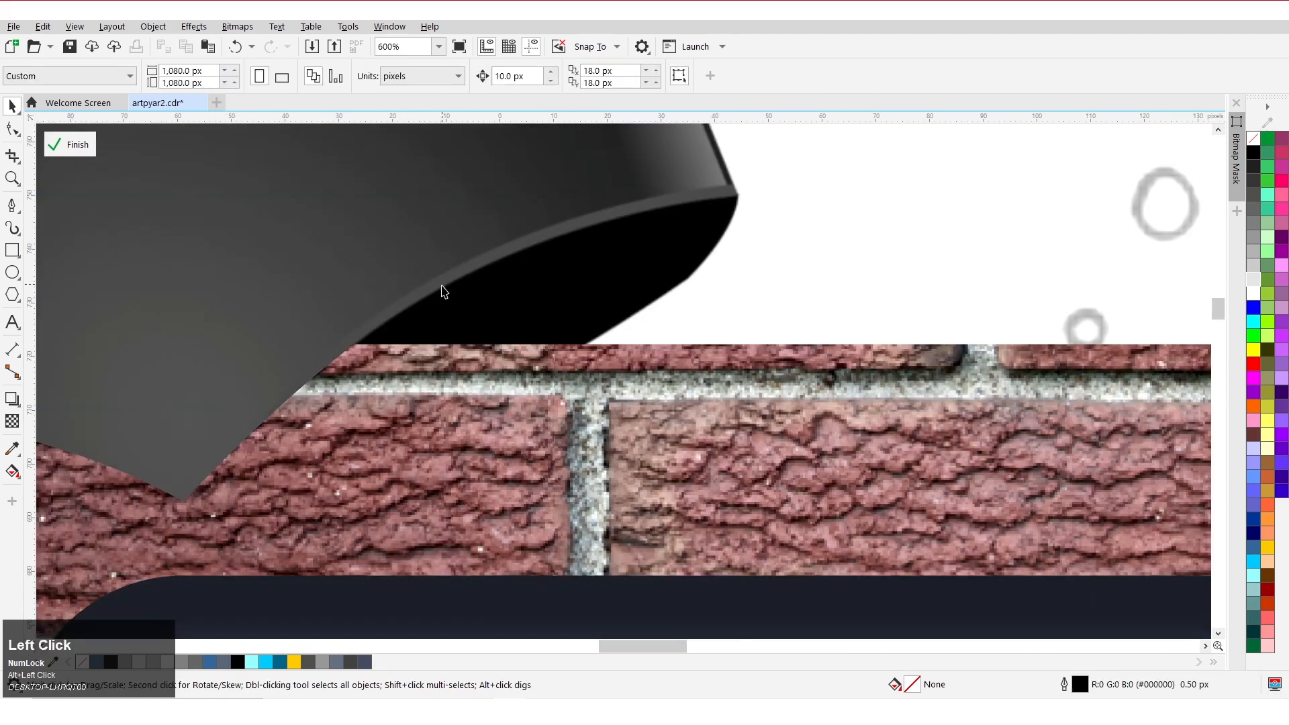
Finish editing the PowerClip.
{"action": "scroll", "coordinate": [443, 311], "scroll_direction": "down", "scroll_amount": 3}
{"action": "left_click_drag", "start_coordinate": [161, 156], "coordinate": [550, 373]}
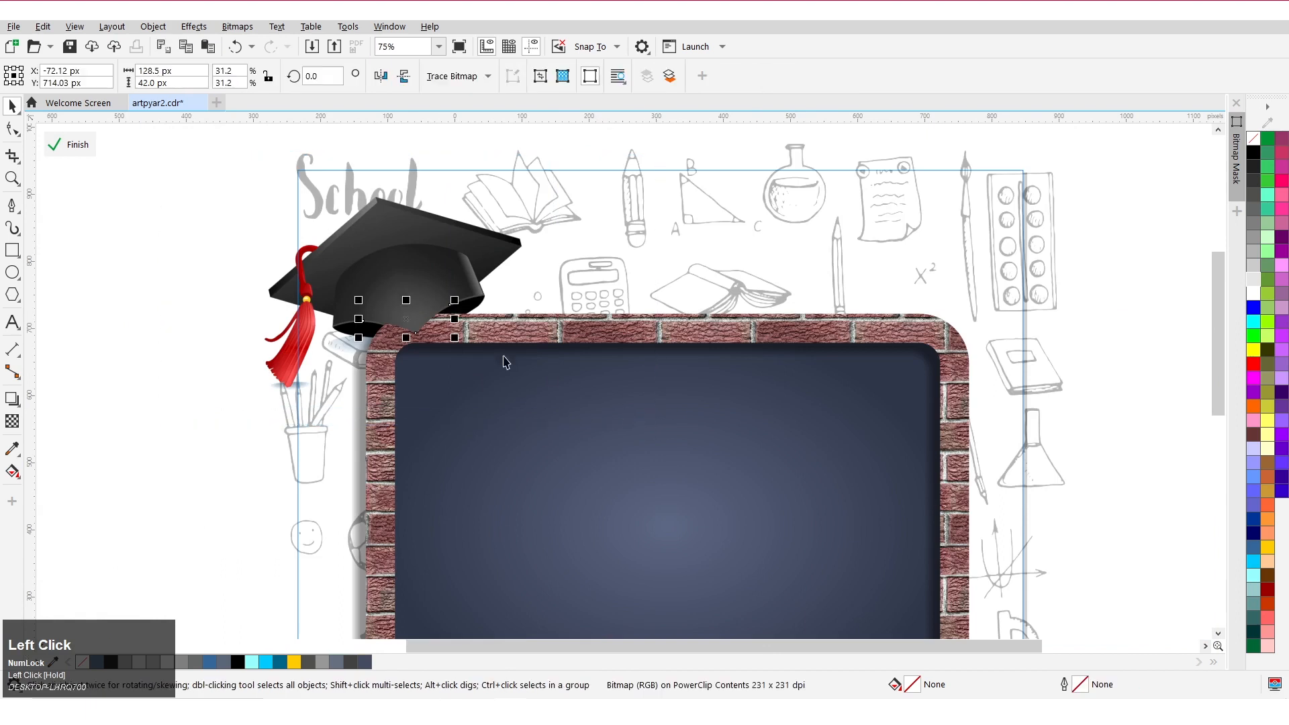
{"action": "left_click", "coordinate": [213, 230]}
{"action": "scroll", "coordinate": [252, 395], "scroll_direction": "up", "scroll_amount": 3}
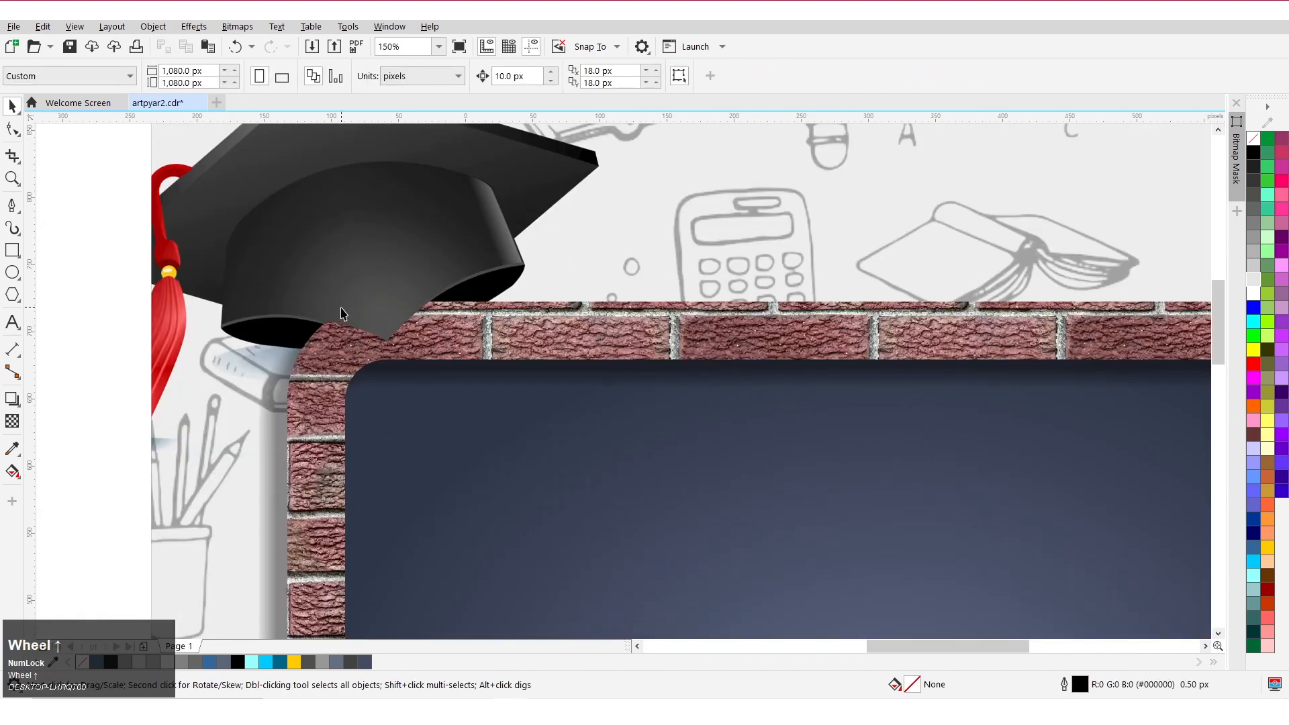
Move the stack of books onto the page's bottom-right corner.
{"action": "scroll", "coordinate": [252, 395], "scroll_direction": "down", "scroll_amount": 4}
{"action": "scroll", "coordinate": [376, 316], "scroll_direction": "up", "scroll_amount": 1}
{"action": "scroll", "coordinate": [417, 363], "scroll_direction": "down", "scroll_amount": 1}
{"action": "scroll", "coordinate": [442, 368], "scroll_direction": "up", "scroll_amount": 1}
{"action": "scroll", "coordinate": [438, 373], "scroll_direction": "down", "scroll_amount": 1}
{"action": "left_click_drag", "start_coordinate": [145, 428], "coordinate": [616, 450]}
{"action": "scroll", "coordinate": [306, 452], "scroll_direction": "up", "scroll_amount": 1}
{"action": "scroll", "coordinate": [627, 454], "scroll_direction": "up", "scroll_amount": 1}
{"action": "scroll", "coordinate": [354, 483], "scroll_direction": "down", "scroll_amount": 1}
{"action": "left_click_drag", "start_coordinate": [463, 481], "coordinate": [493, 424]}
{"action": "scroll", "coordinate": [521, 414], "scroll_direction": "up", "scroll_amount": 1}
PowerClip the books inside the background rectangle.
{"action": "right_click", "coordinate": [501, 406]}
{"action": "left_click", "coordinate": [527, 462]}
{"action": "left_click", "coordinate": [422, 375]}
{"action": "scroll", "coordinate": [422, 374], "scroll_direction": "down", "scroll_amount": 1}
{"action": "left_click", "coordinate": [511, 390]}
{"action": "scroll", "coordinate": [492, 389], "scroll_direction": "down", "scroll_amount": 1}
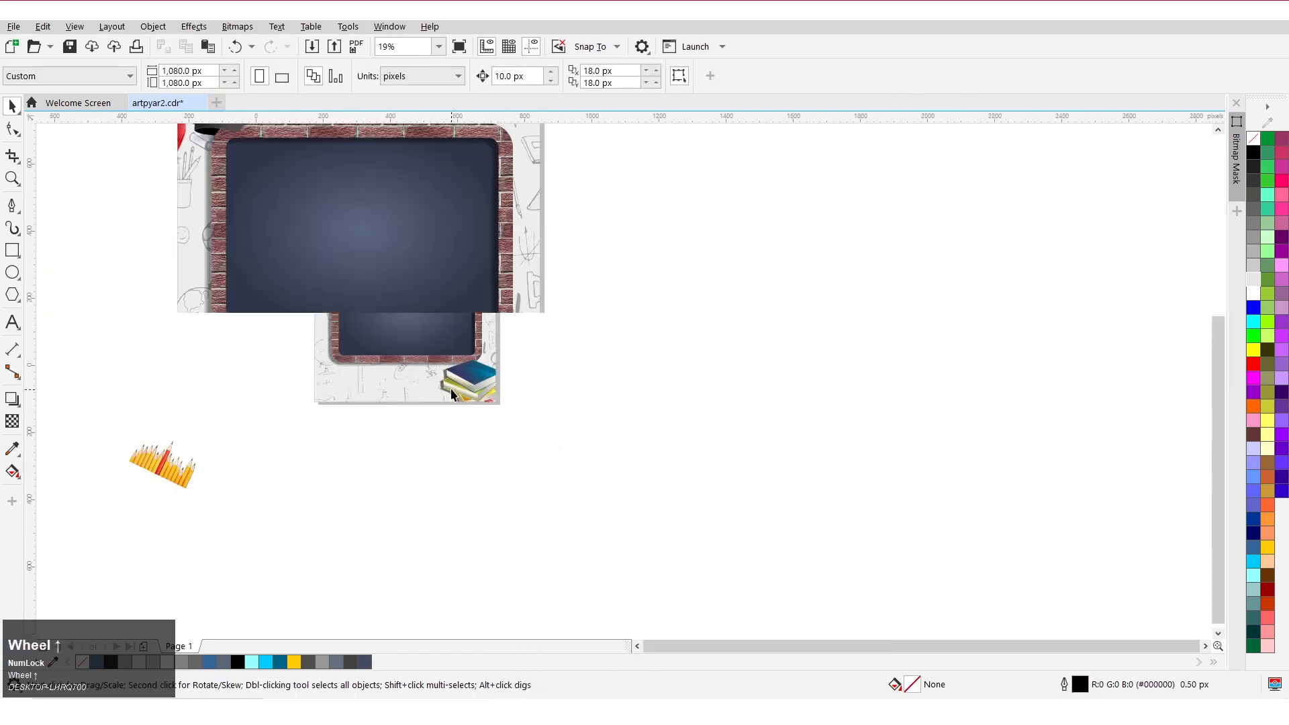
Edit the PowerClip to nudge the books slightly up and left, then finish editing.
{"action": "scroll", "coordinate": [452, 391], "scroll_direction": "up", "scroll_amount": 1}
{"action": "double_click", "coordinate": [479, 381]}
{"action": "left_click", "coordinate": [479, 385]}
{"action": "scroll", "coordinate": [479, 385], "scroll_direction": "up", "scroll_amount": 1}
{"action": "left_click_drag", "start_coordinate": [591, 455], "coordinate": [584, 449]}
{"action": "left_click", "coordinate": [59, 150]}
Move the pencils image onto the page's bottom-left corner.
{"action": "scroll", "coordinate": [456, 360], "scroll_direction": "down", "scroll_amount": 1}
{"action": "left_click", "coordinate": [455, 419]}
{"action": "scroll", "coordinate": [393, 428], "scroll_direction": "down", "scroll_amount": 1}
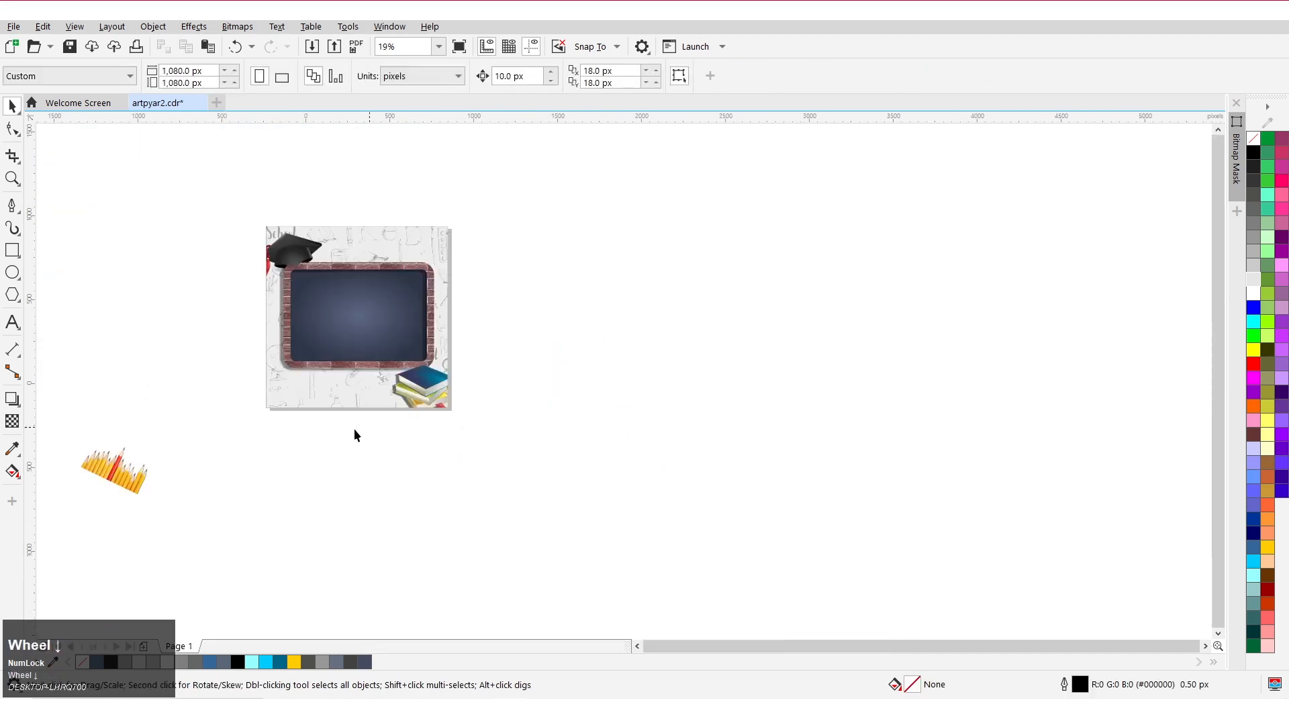
{"action": "scroll", "coordinate": [216, 433], "scroll_direction": "up", "scroll_amount": 1}
{"action": "mouse_move", "coordinate": [44, 526]}
{"action": "left_mouse_down"}
{"action": "mouse_move", "coordinate": [243, 497]}
{"action": "mouse_move", "coordinate": [349, 385]}
{"action": "left_mouse_up"}
{"action": "scroll", "coordinate": [350, 385], "scroll_direction": "up", "scroll_amount": 1}
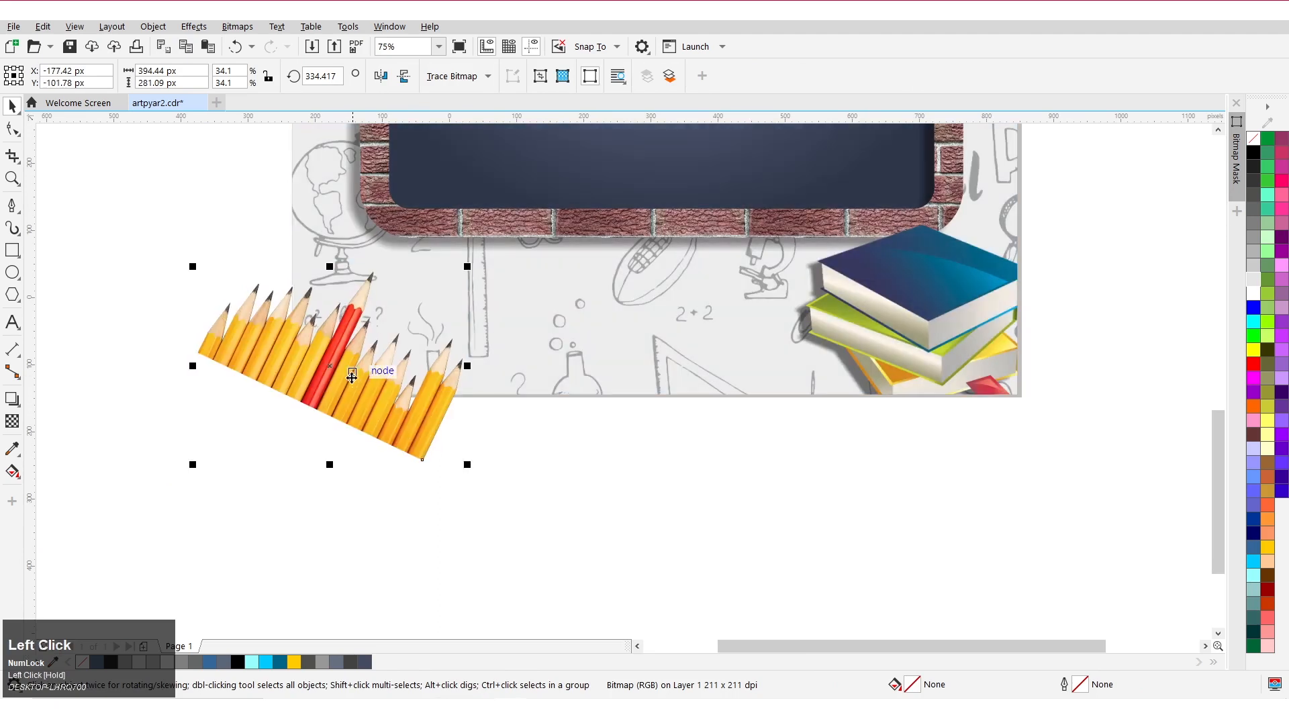
PowerClip the pencils inside the background rectangle.
{"action": "right_click", "coordinate": [346, 385]}
{"action": "left_click", "coordinate": [403, 463]}
{"action": "left_click", "coordinate": [356, 380]}
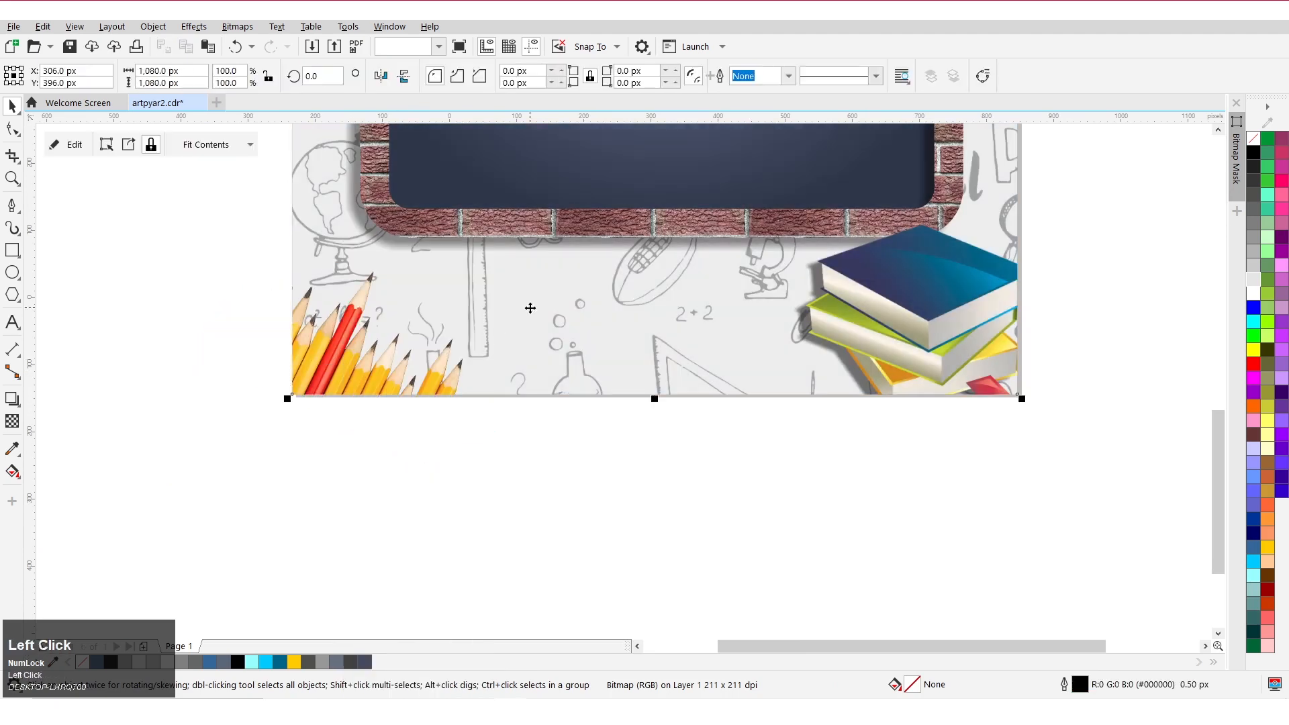
Add artistic text "happy teachers day" on the chalkboard.
{"action": "scroll", "coordinate": [349, 372], "scroll_direction": "up", "scroll_amount": 1}
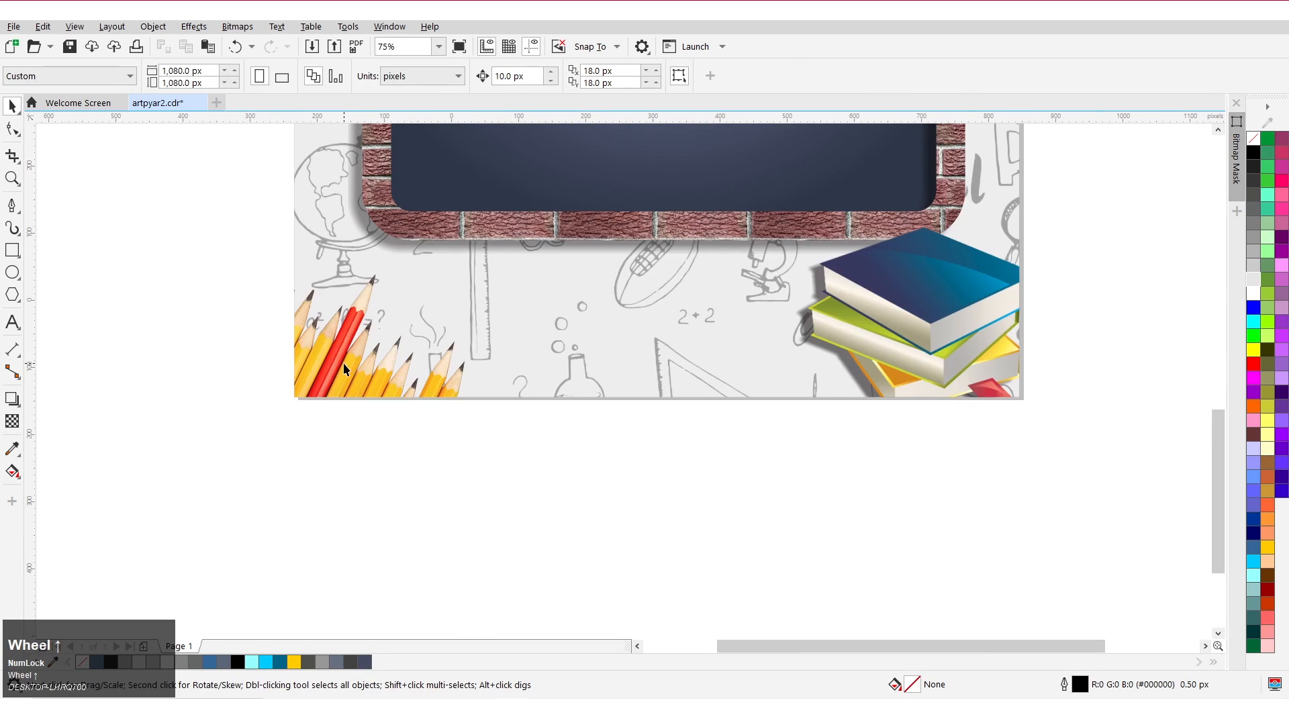
{"action": "scroll", "coordinate": [544, 354], "scroll_direction": "up", "scroll_amount": 2}
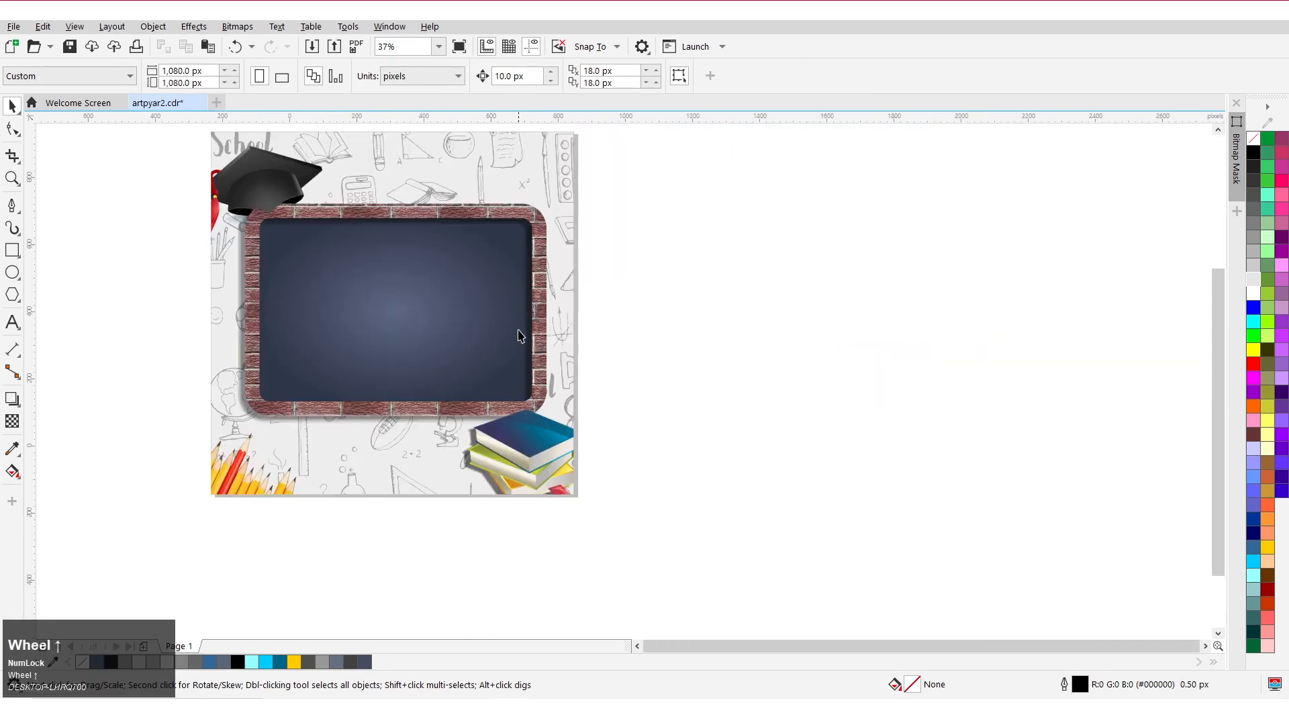
{"action": "left_click", "coordinate": [15, 324]}
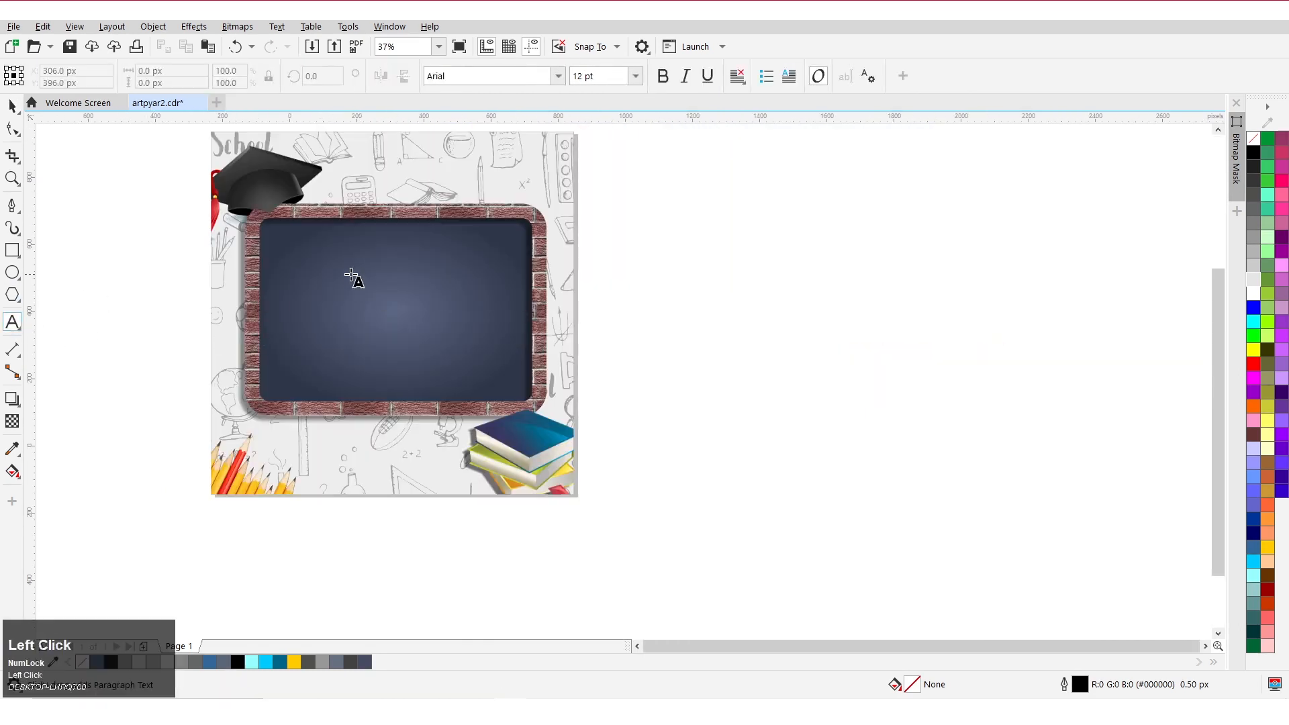
{"action": "left_click", "coordinate": [316, 274]}
{"action": "scroll", "coordinate": [331, 283], "scroll_direction": "up", "scroll_amount": 1}
{"action": "scroll", "coordinate": [415, 325], "scroll_direction": "down", "scroll_amount": 1}
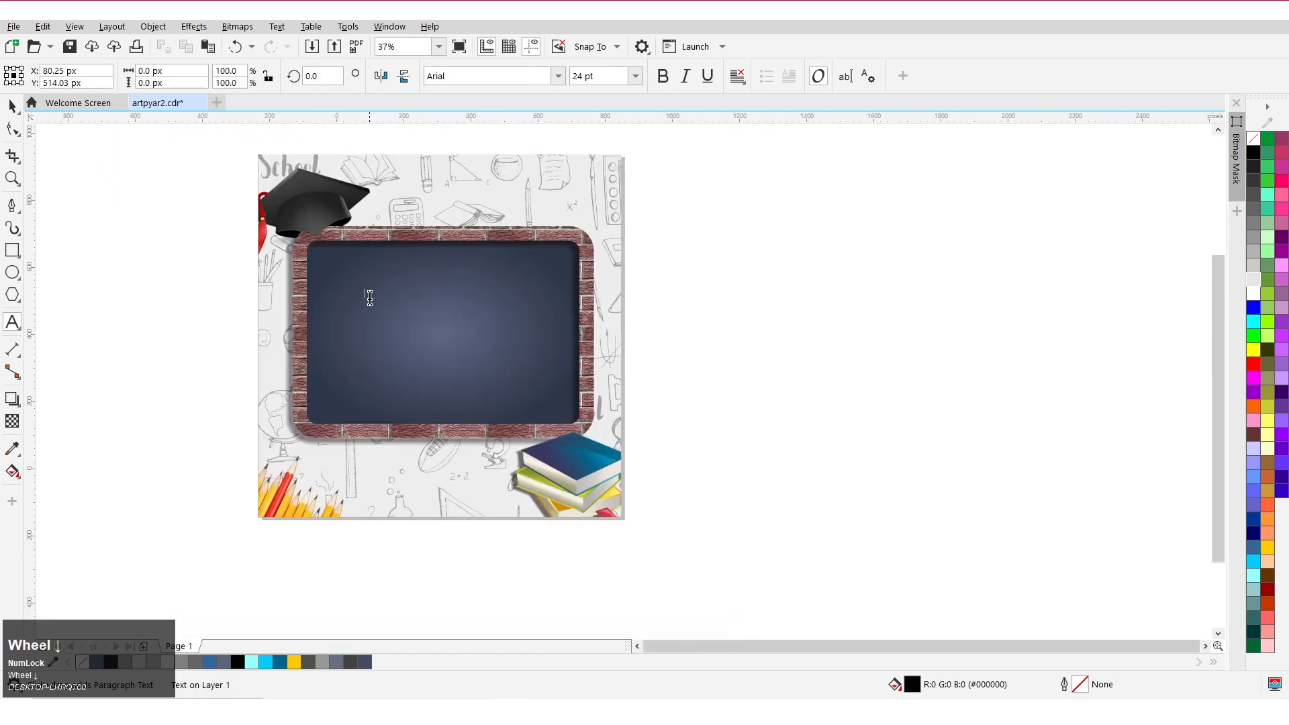
{"action": "scroll", "coordinate": [370, 298], "scroll_direction": "up", "scroll_amount": 1}
{"action": "type", "text": "h"}
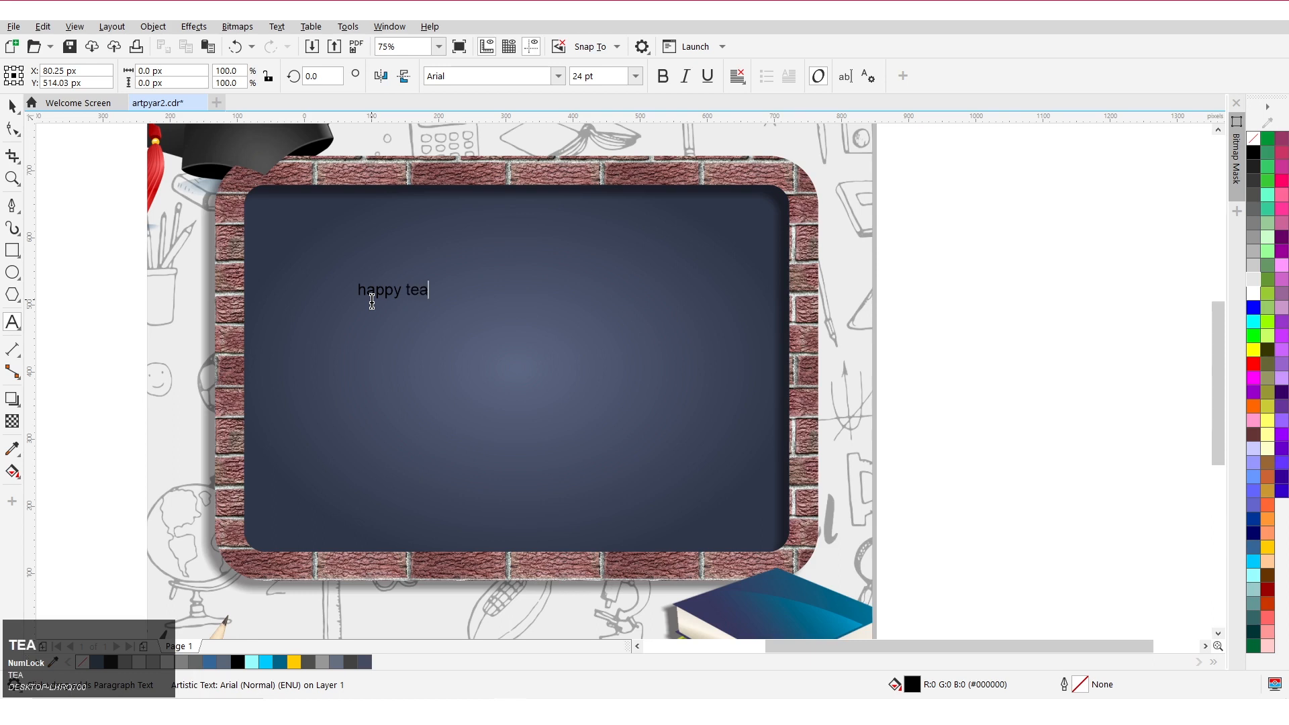
{"action": "type", "text": "appy teachers day"}
Break the text into three lines: happy, teachers, day.
{"action": "left_click", "coordinate": [410, 292]}
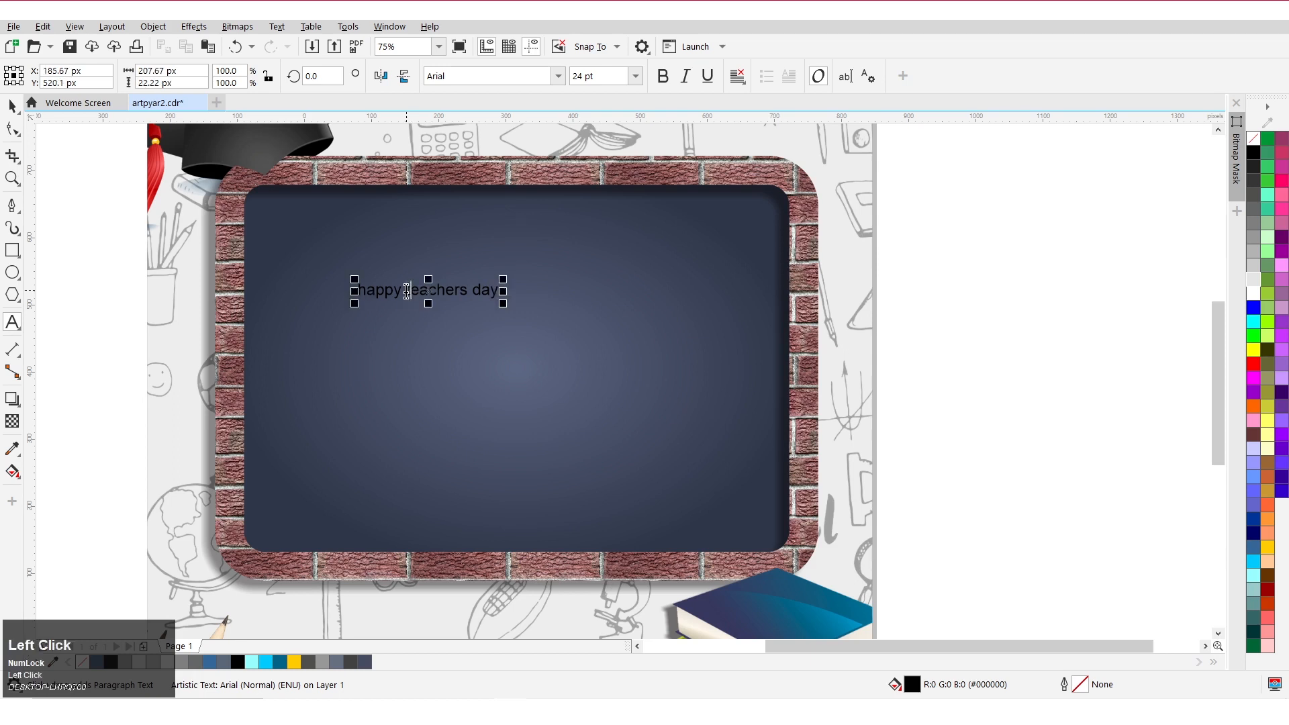
{"action": "key", "text": "Return"}
{"action": "left_click", "coordinate": [423, 311]}
{"action": "key", "text": "Return"}
{"action": "left_click", "coordinate": [401, 315]}
Set the whole text's font to Hunters.
{"action": "key", "text": "ctrl+a"}
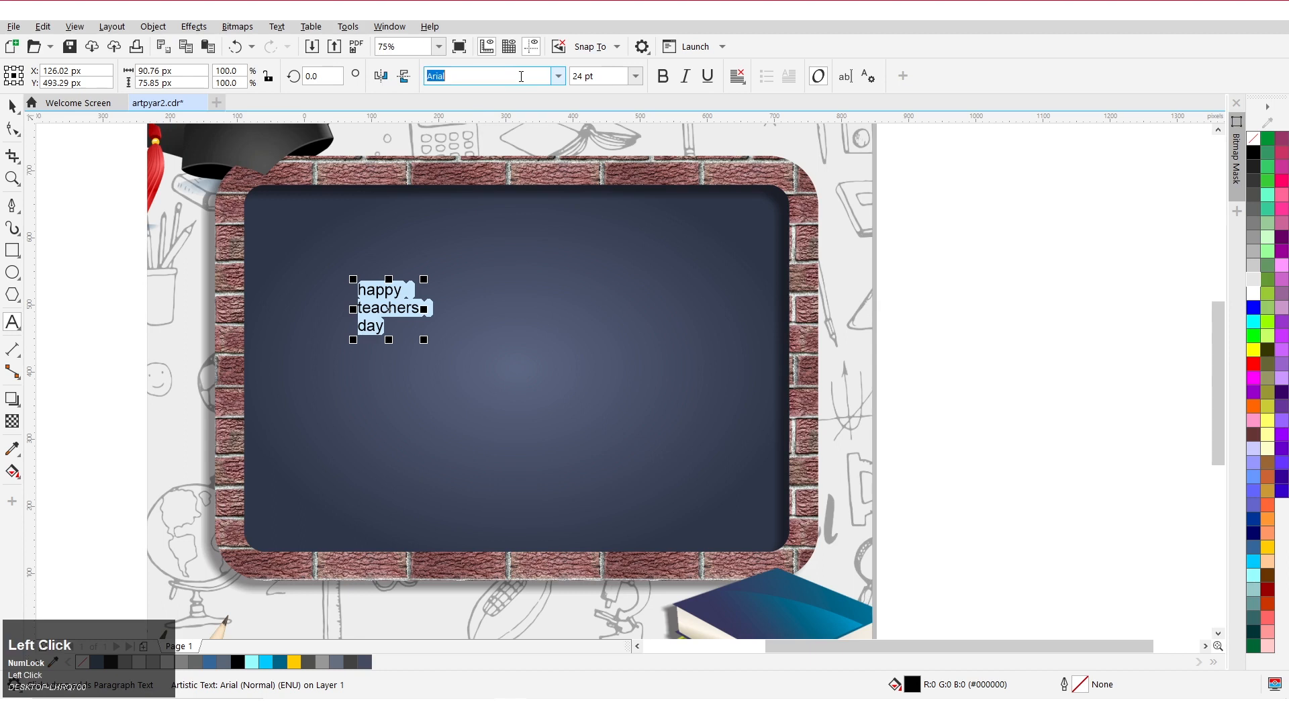
{"action": "type", "text": "h"}
{"action": "key", "text": "Return"}
Enlarge the text block to about 123 pt and move it toward the chalkboard's centre.
{"action": "left_click", "coordinate": [12, 106]}
{"action": "left_click_drag", "start_coordinate": [403, 336], "coordinate": [547, 499]}
{"action": "left_click_drag", "start_coordinate": [375, 469], "coordinate": [421, 426]}
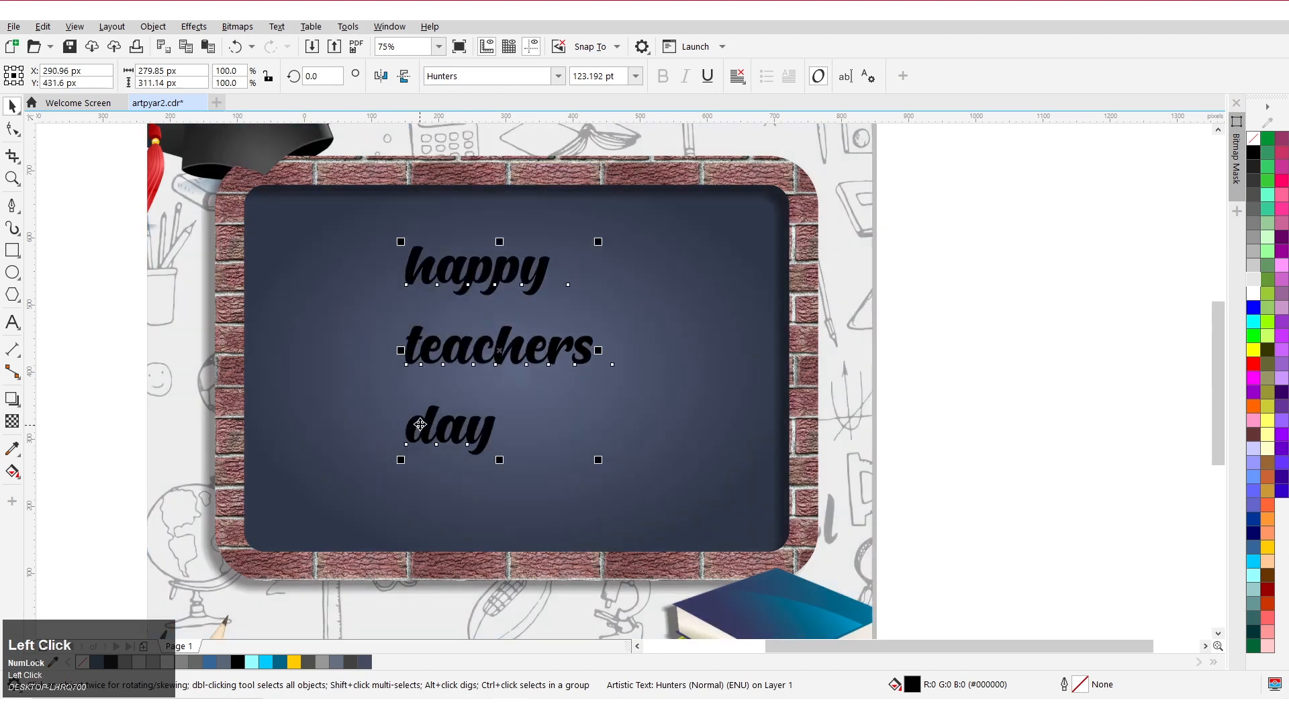
Break the artistic text apart into separate line objects.
{"action": "left_click", "coordinate": [153, 26]}
{"action": "mouse_move", "coordinate": [180, 343]}
{"action": "left_click", "coordinate": [188, 388]}
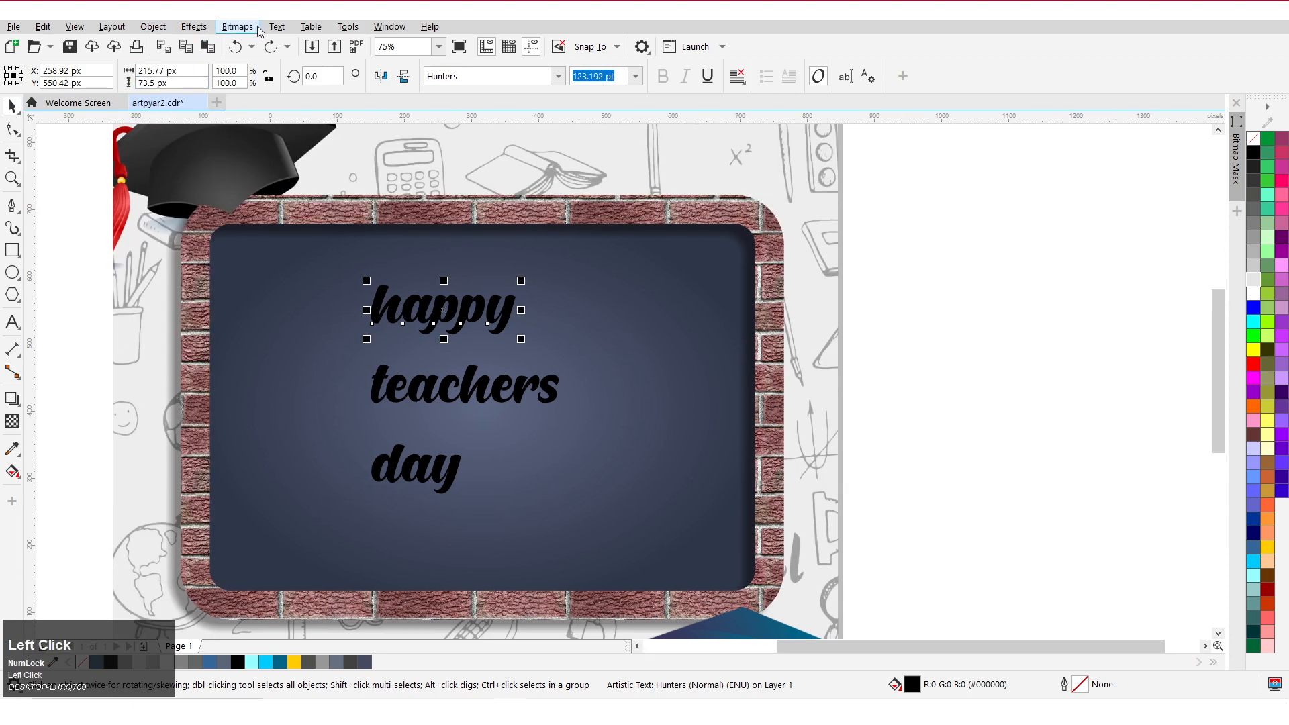
Use Change Case on the word happy so it starts with a capital letter.
{"action": "left_click", "coordinate": [277, 27]}
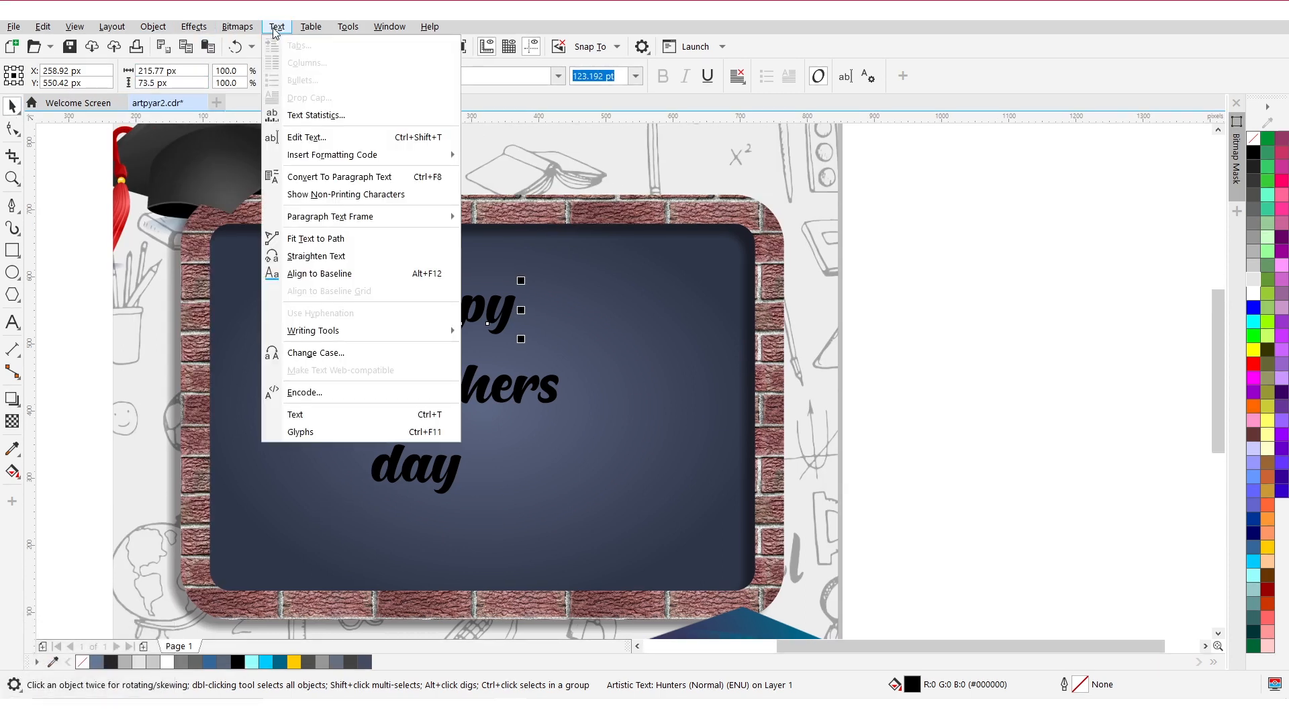
{"action": "left_click", "coordinate": [321, 353]}
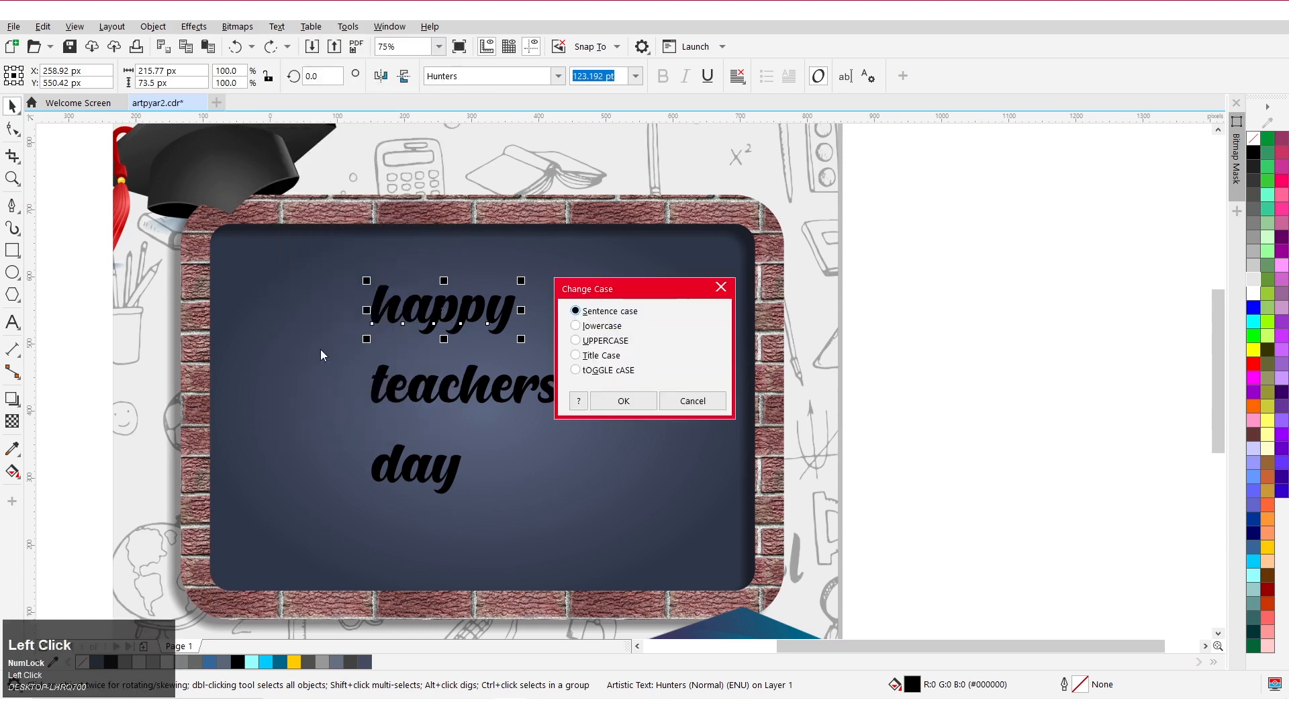
{"action": "left_click", "coordinate": [592, 346]}
{"action": "left_click", "coordinate": [605, 398]}
Select all three text lines and fill them white.
{"action": "key", "text": "space"}
{"action": "left_click", "coordinate": [7, 108]}
{"action": "left_click_drag", "start_coordinate": [62, 198], "coordinate": [666, 523]}
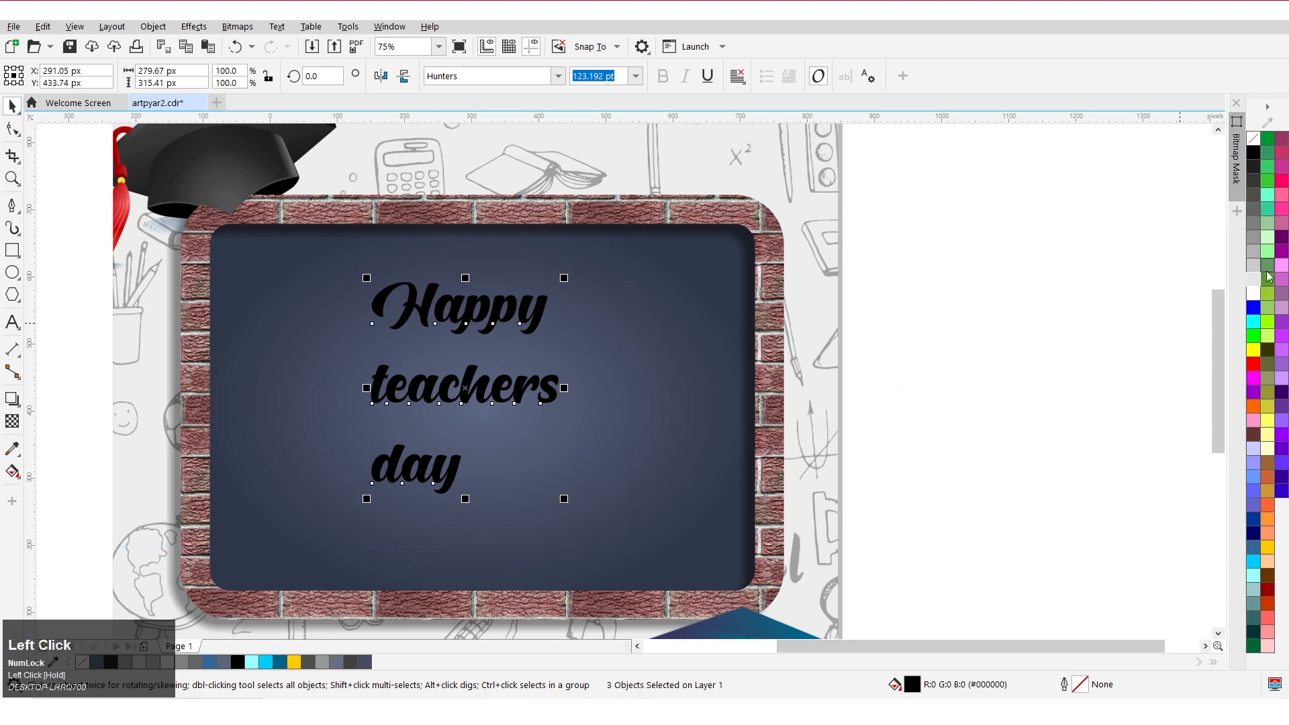
{"action": "left_click", "coordinate": [1256, 296]}
{"action": "left_click", "coordinate": [1069, 309]}
Center the Happy line horizontally on the page using the Align and Distribute docker.
{"action": "left_click", "coordinate": [460, 390]}
{"action": "left_click", "coordinate": [446, 311]}
{"action": "left_click", "coordinate": [399, 31]}
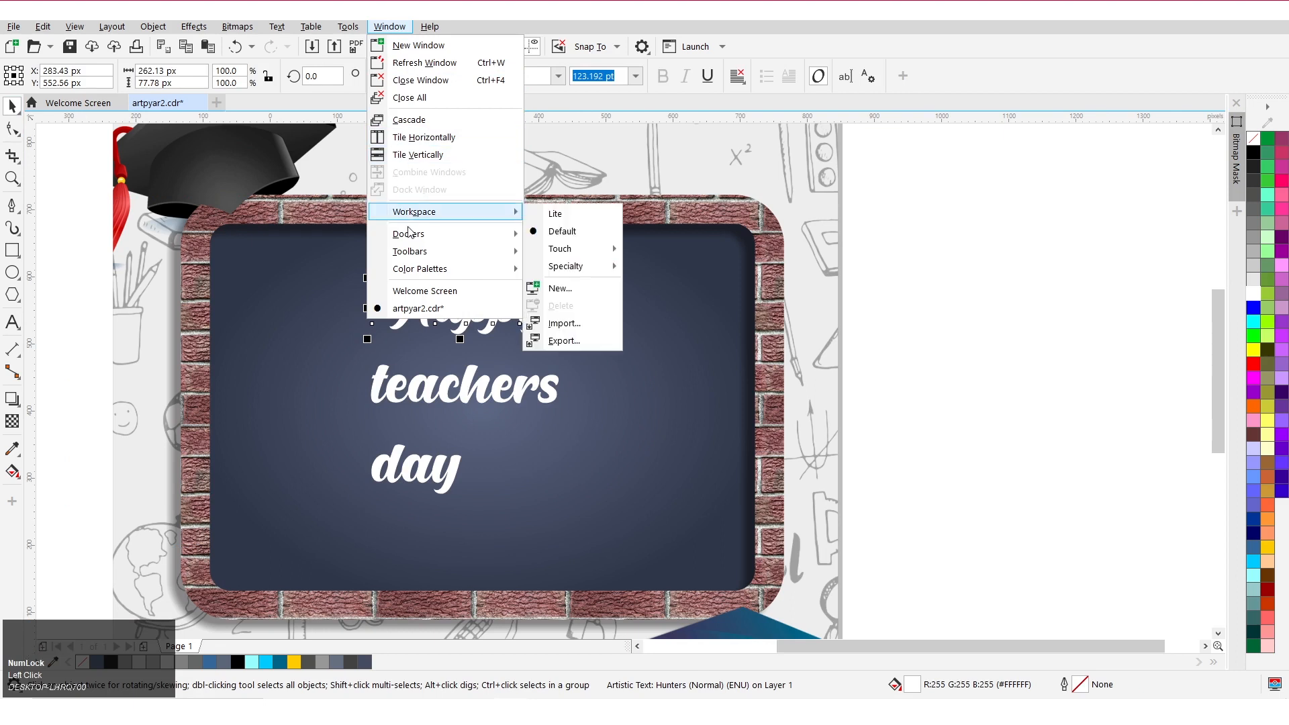
{"action": "mouse_move", "coordinate": [460, 235]}
{"action": "left_click", "coordinate": [586, 268]}
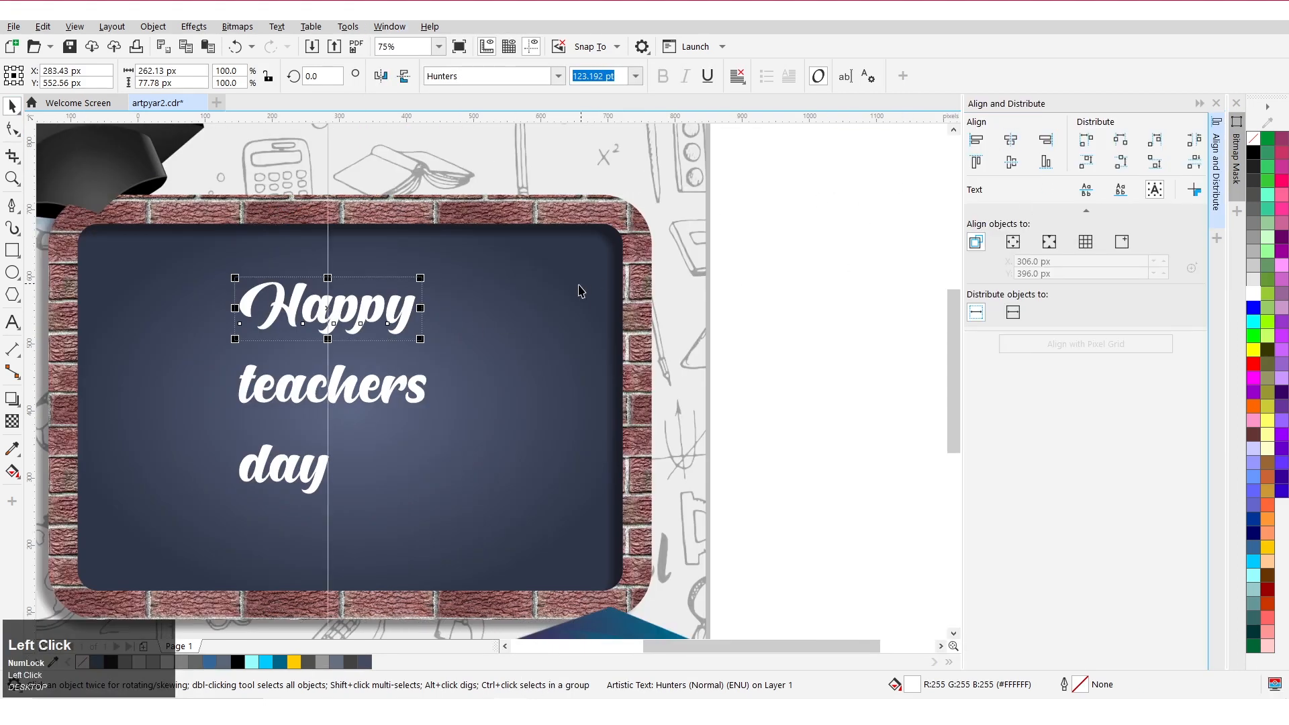
{"action": "scroll", "coordinate": [581, 291], "scroll_direction": "down", "scroll_amount": 2}
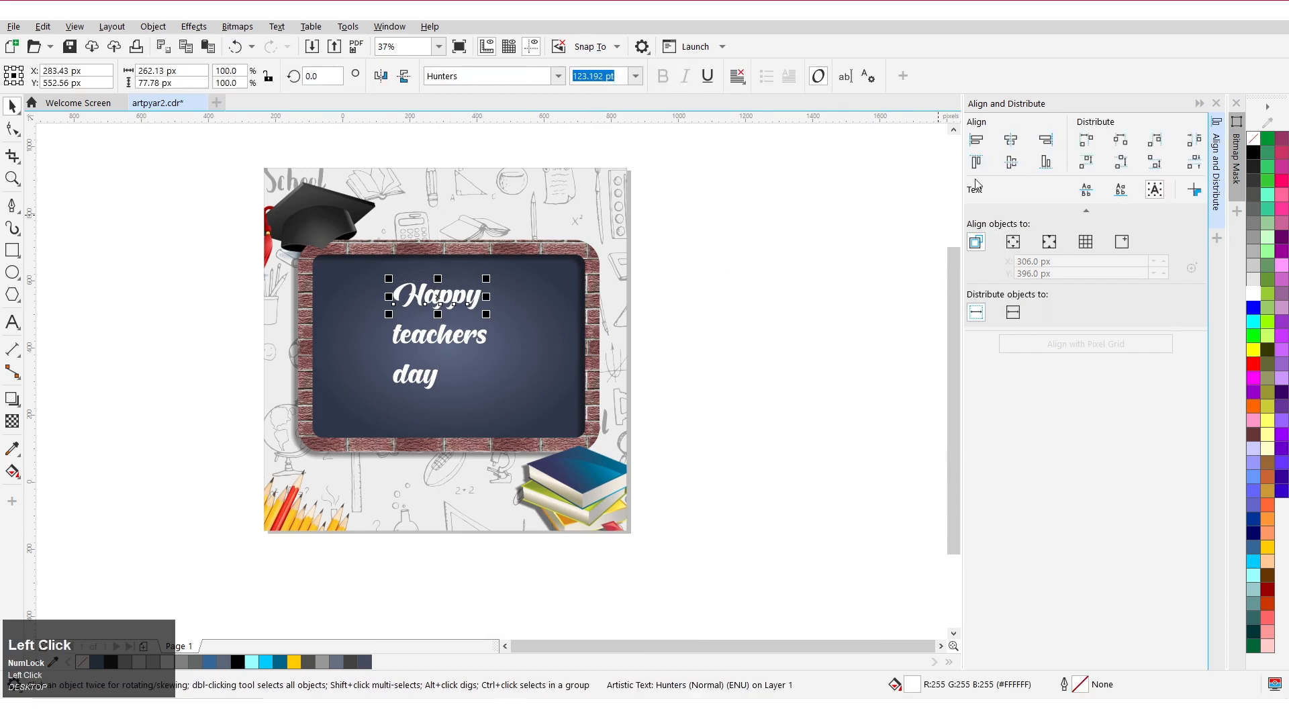
{"action": "left_click", "coordinate": [1014, 244]}
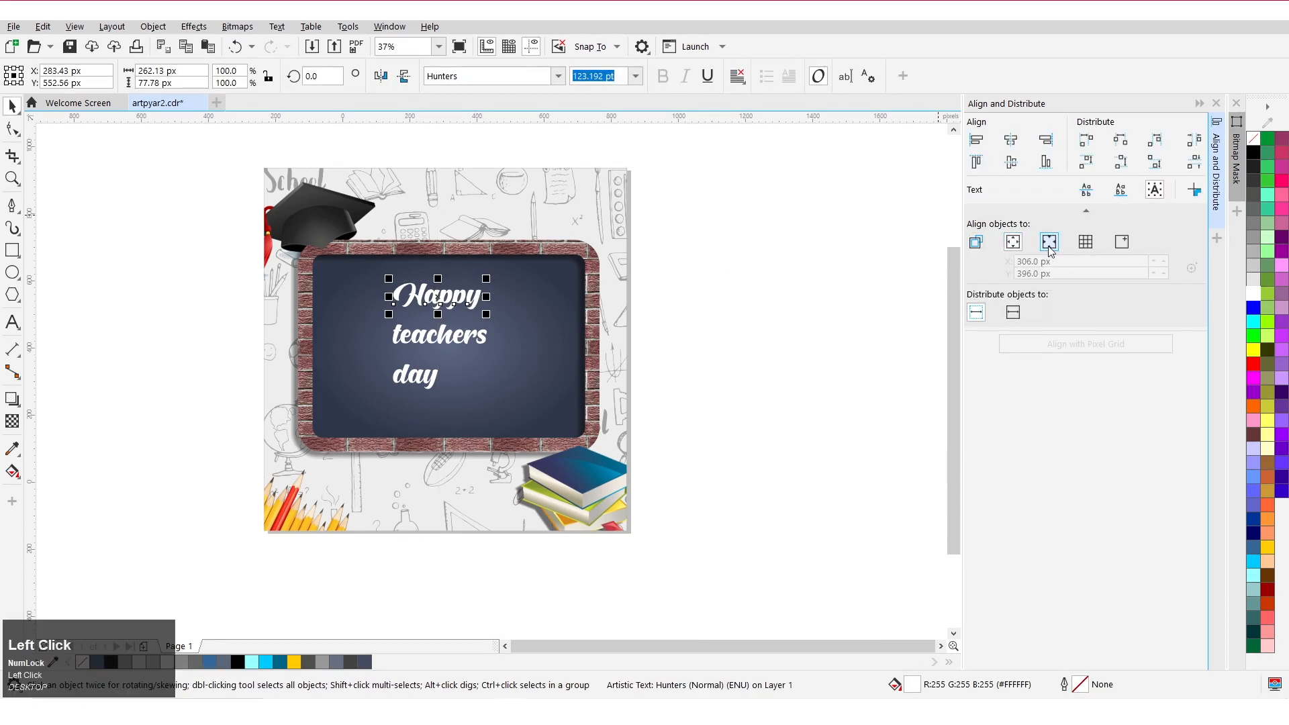
{"action": "left_click", "coordinate": [1018, 148]}
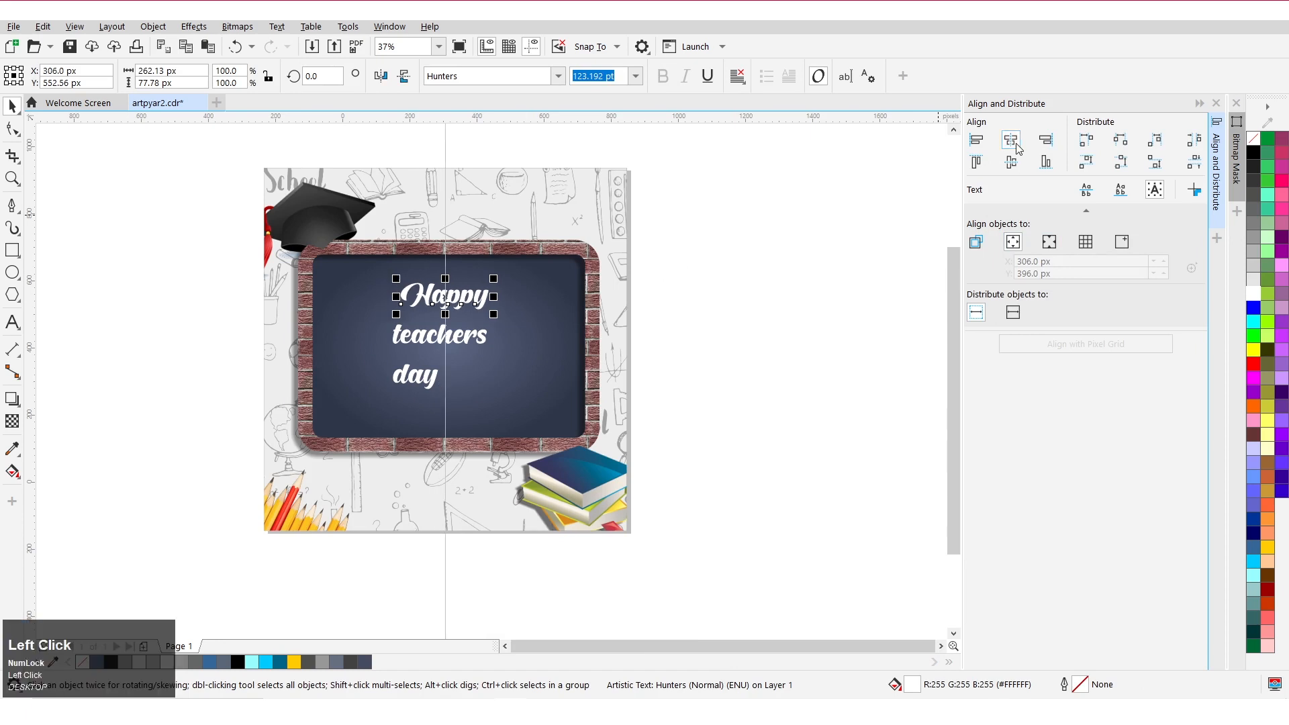
Capitalize the first letter of teachers and enlarge the Teachers line across the chalkboard.
{"action": "left_click", "coordinate": [1201, 104]}
{"action": "scroll", "coordinate": [569, 303], "scroll_direction": "up", "scroll_amount": 1}
{"action": "left_click_drag", "start_coordinate": [567, 299], "coordinate": [568, 294]}
{"action": "left_click", "coordinate": [558, 361]}
{"action": "double_click", "coordinate": [482, 370]}
{"action": "key", "text": "BackSpace"}
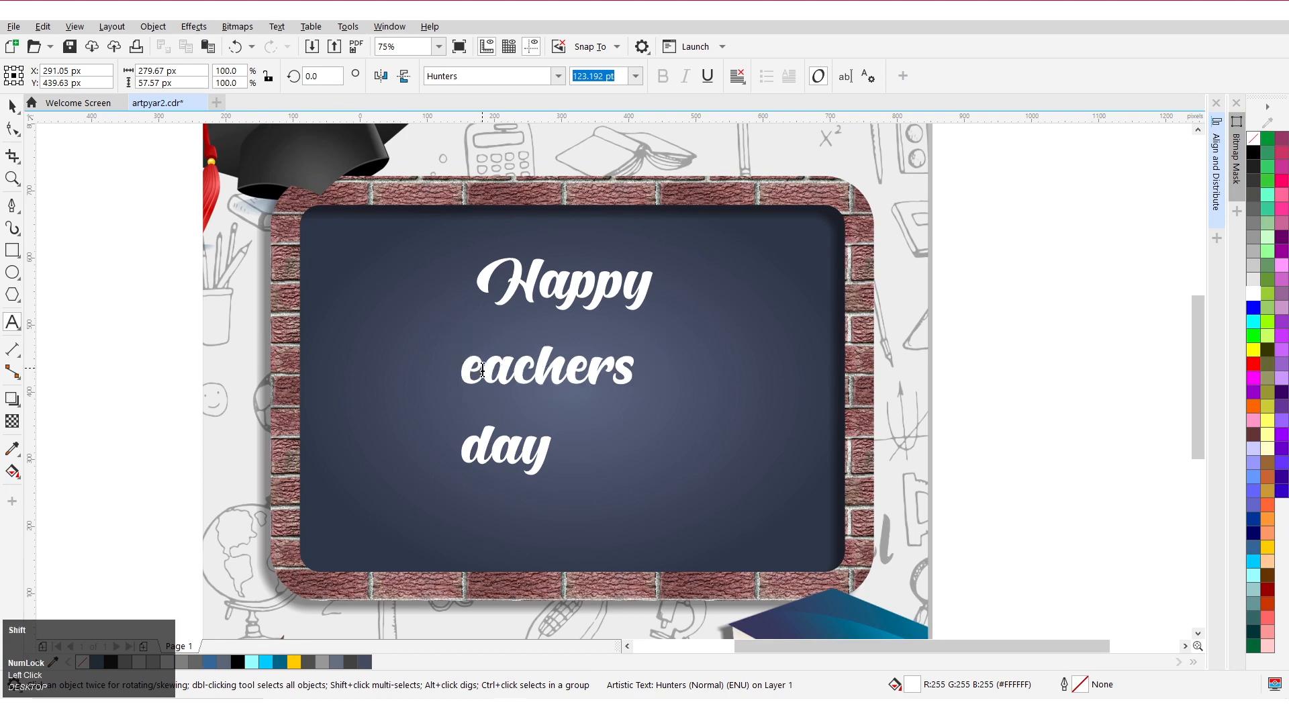
{"action": "type", "text": "T"}
{"action": "left_click", "coordinate": [12, 106]}
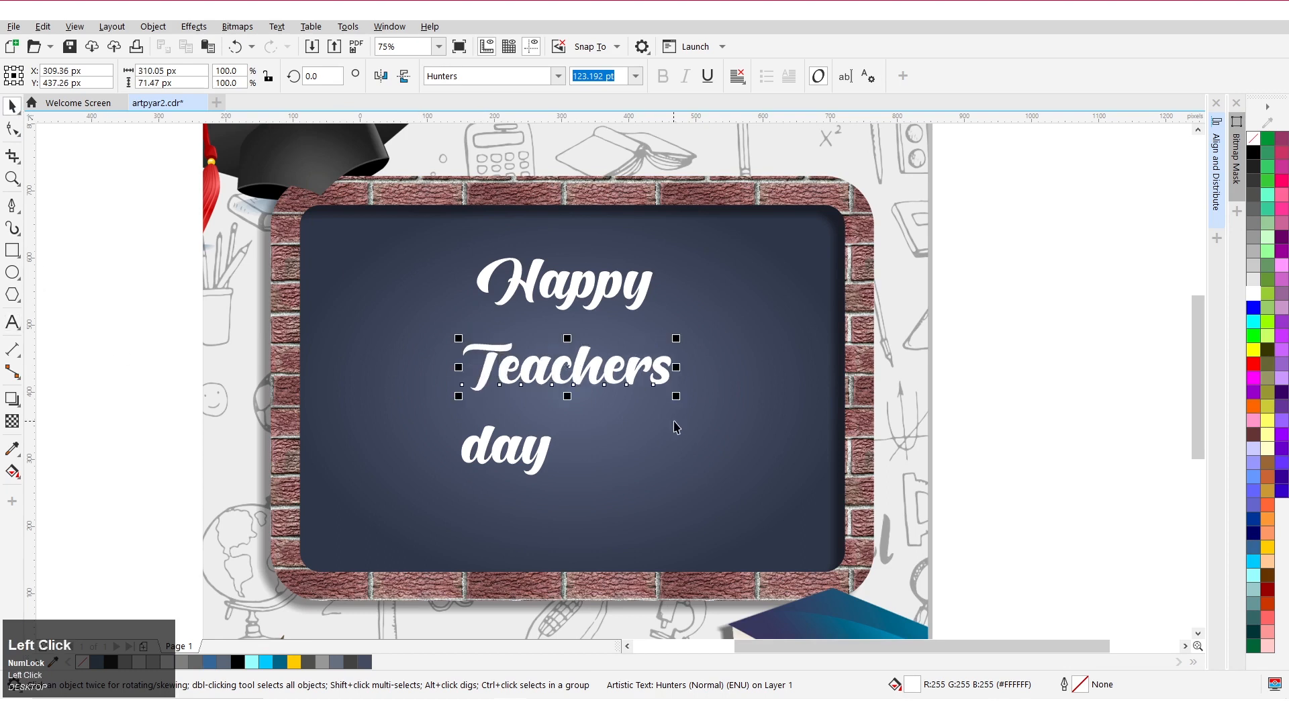
{"action": "left_click_drag", "start_coordinate": [677, 397], "coordinate": [790, 448]}
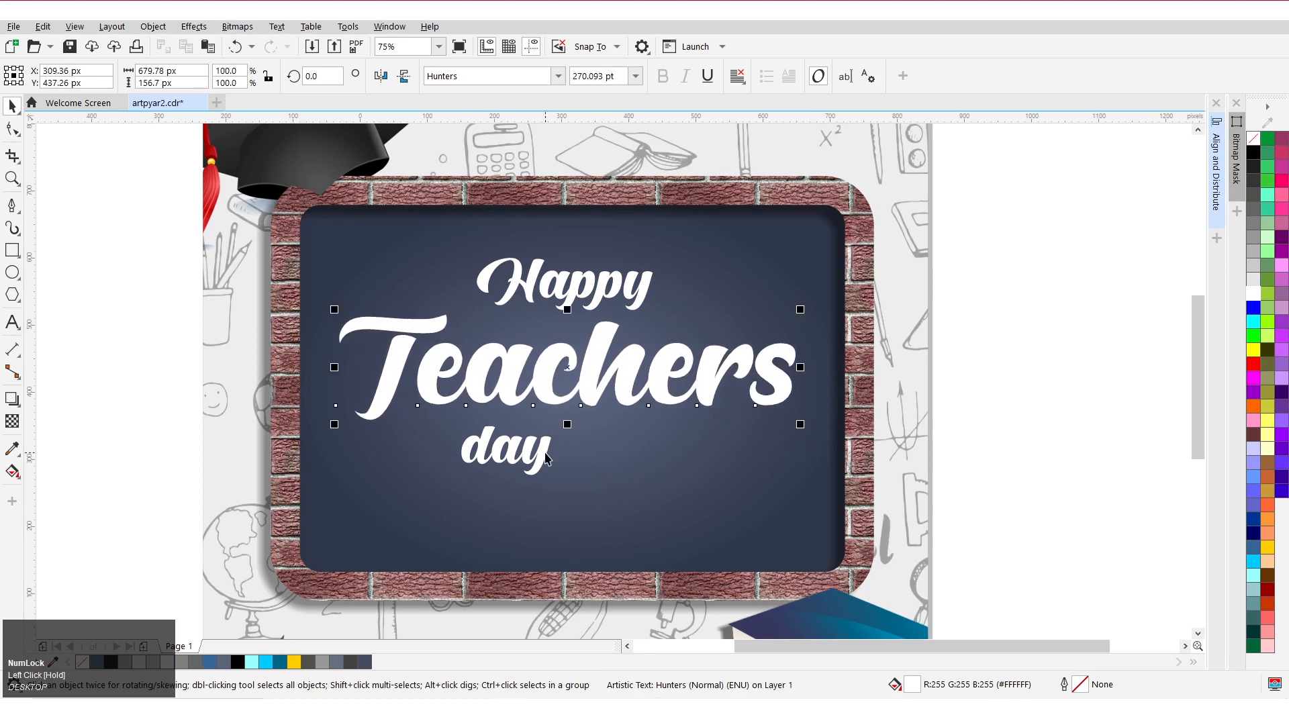
Capitalize the first letter of day.
{"action": "left_click", "coordinate": [546, 457]}
{"action": "double_click", "coordinate": [497, 458]}
{"action": "key", "text": "BackSpace"}
{"action": "type", "text": "D"}
Enlarge the Day line and align its centre with the Teachers line.
{"action": "key", "text": "ctrl+space"}
{"action": "left_click_drag", "start_coordinate": [583, 485], "coordinate": [643, 491]}
{"action": "left_click", "coordinate": [584, 383], "text": "shift"}
{"action": "key", "text": "c"}
{"action": "key", "text": "Escape"}
Duplicate the Day line below itself.
{"action": "scroll", "coordinate": [299, 294], "scroll_direction": "down", "scroll_amount": 1}
{"action": "scroll", "coordinate": [423, 382], "scroll_direction": "up", "scroll_amount": 1}
{"action": "right_click", "coordinate": [422, 442]}
{"action": "left_click_drag", "start_coordinate": [423, 382], "coordinate": [422, 442]}
Replace the copied text with "5 September 2021".
{"action": "double_click", "coordinate": [433, 410]}
{"action": "key", "text": "ctrl+a"}
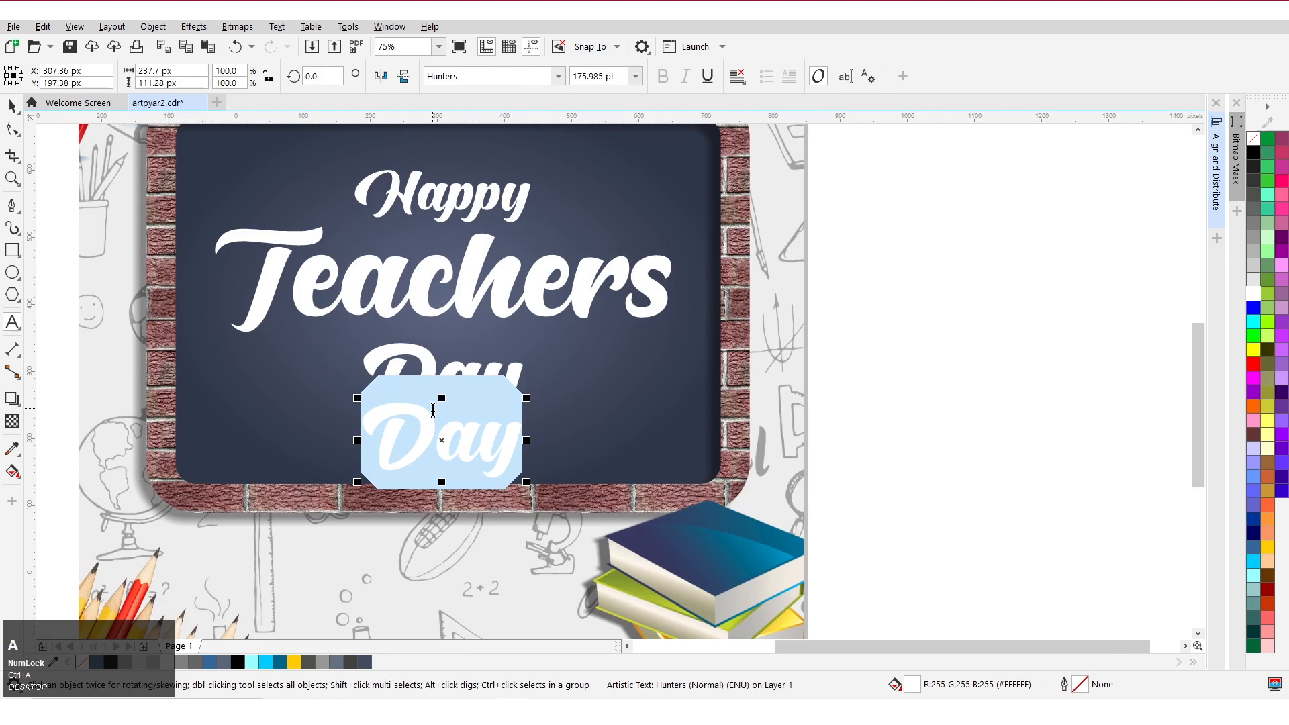
{"action": "type", "text": "5 sep"}
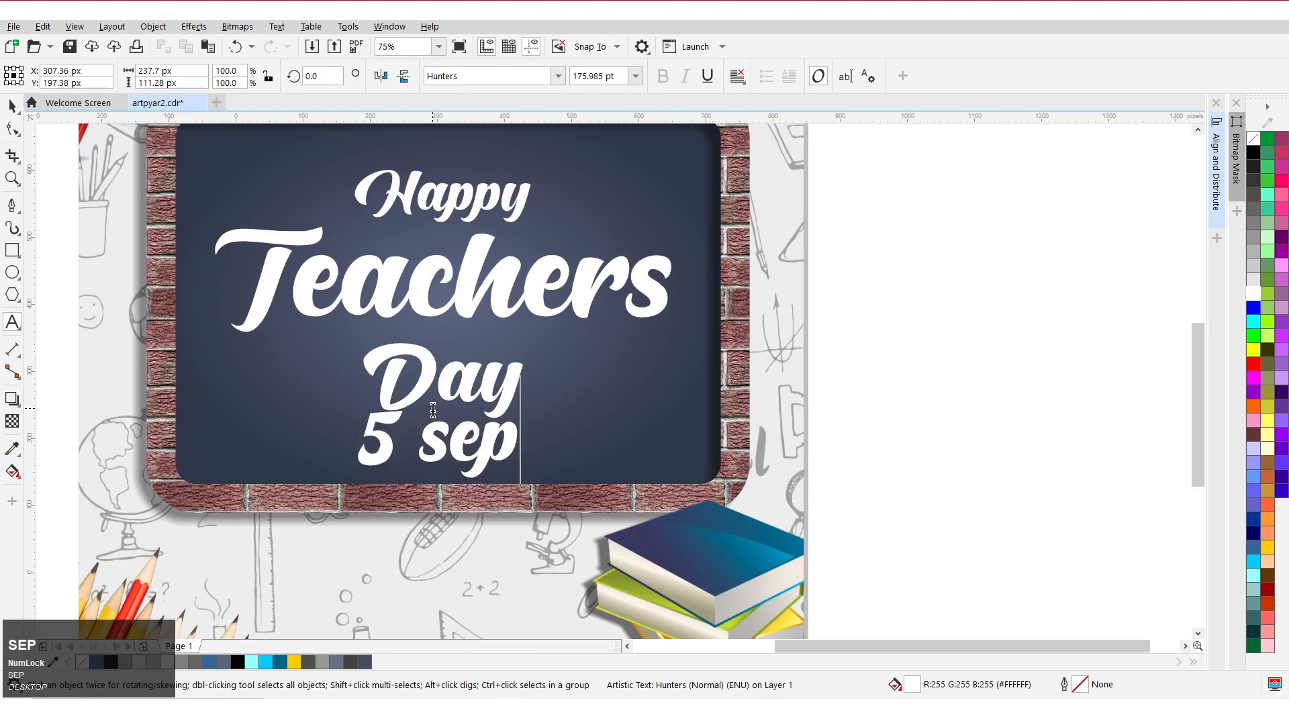
{"action": "type", "text": "tember"}
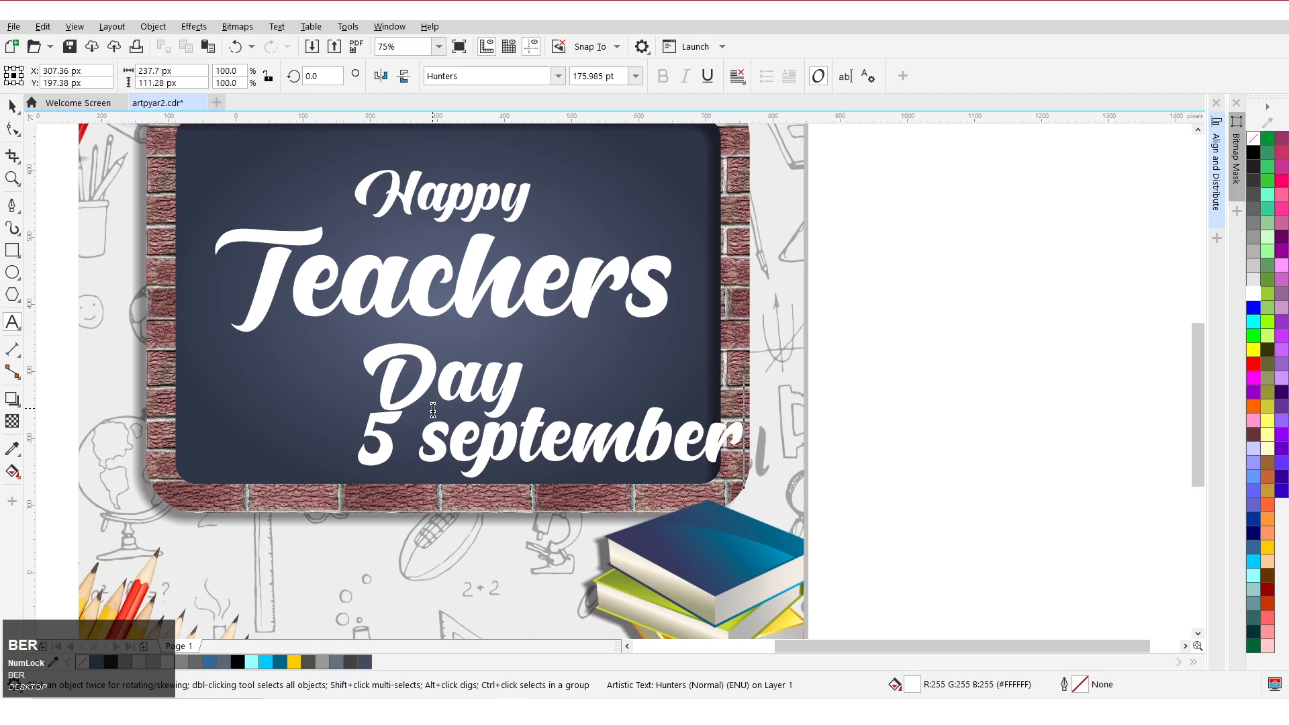
{"action": "type", "text": " 2021"}
Change the date text's font to Daikon-Regular.
{"action": "key", "text": "ctrl+a"}
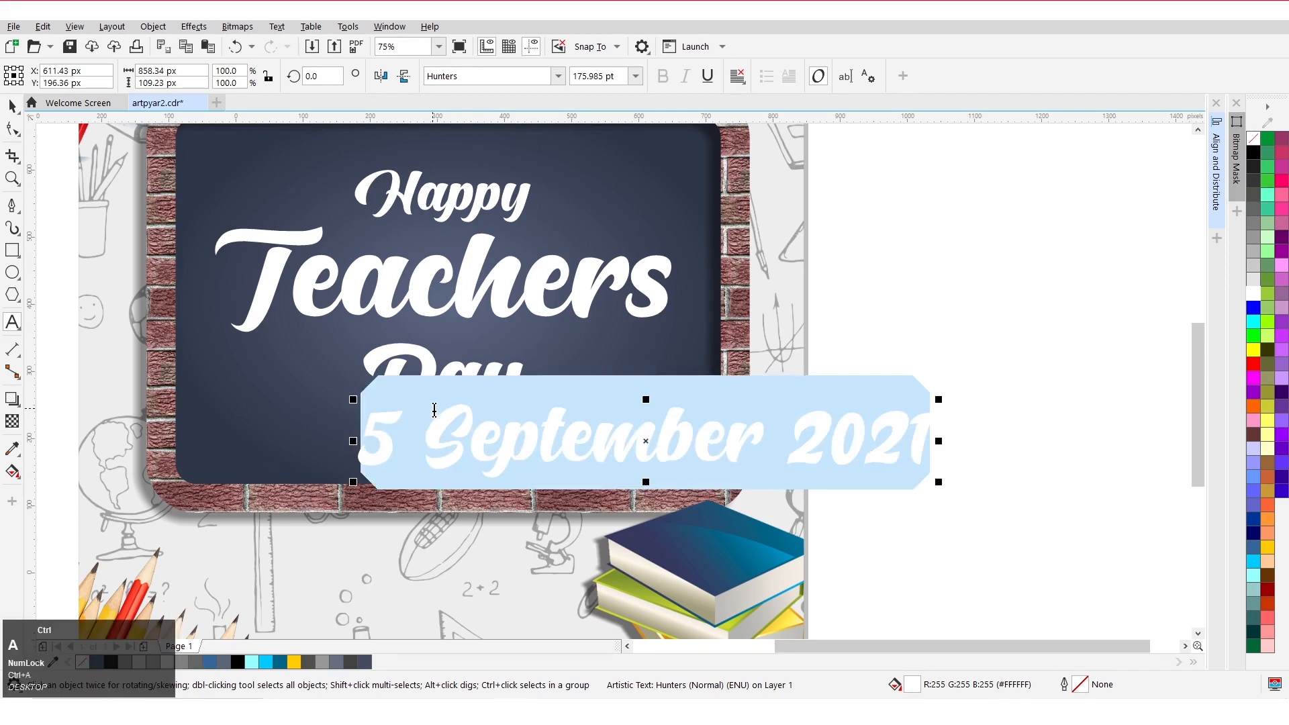
{"action": "left_click", "coordinate": [533, 76]}
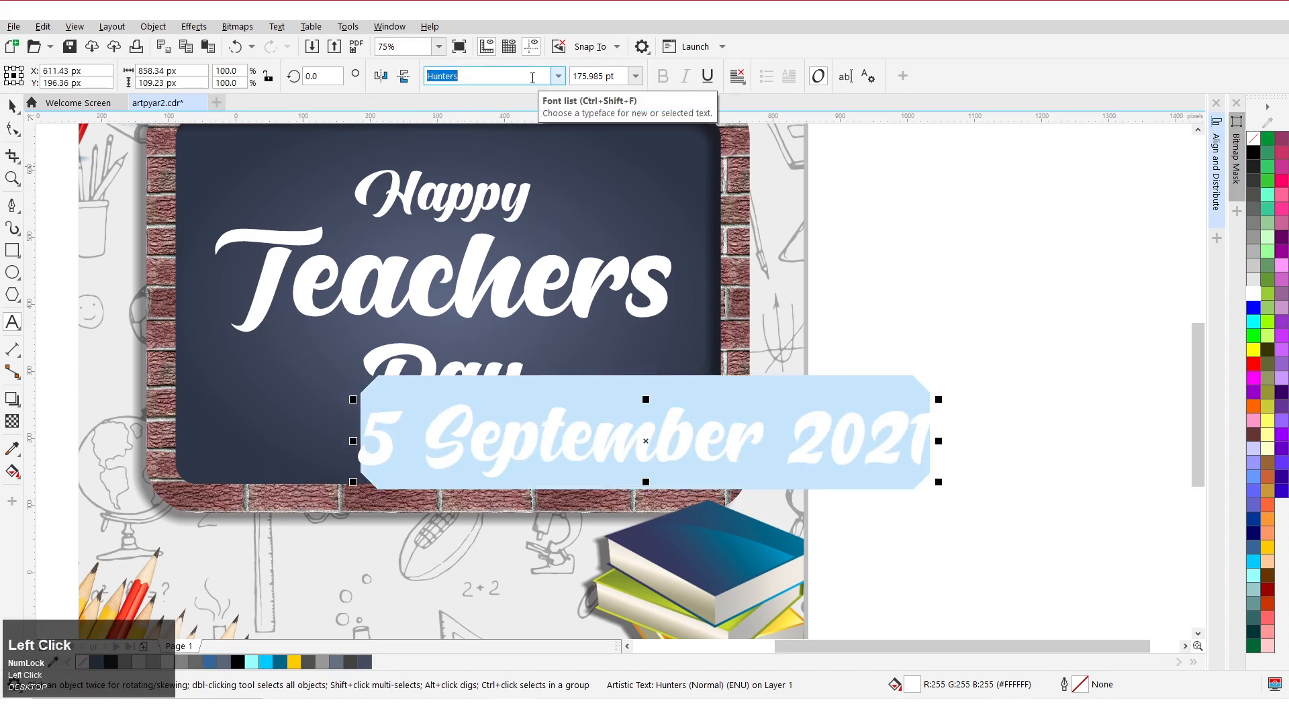
{"action": "type", "text": "Daikon-Regular"}
{"action": "left_click", "coordinate": [558, 76]}
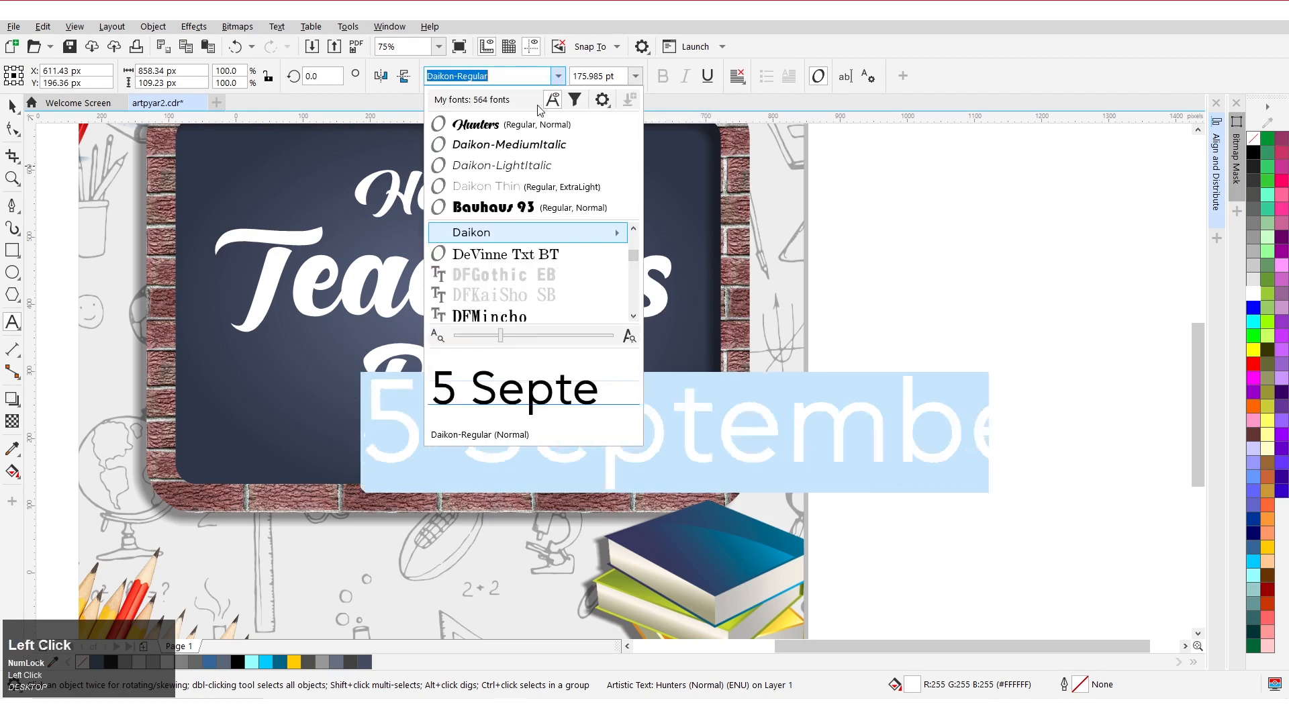
{"action": "mouse_move", "coordinate": [605, 232]}
{"action": "left_click", "coordinate": [702, 361]}
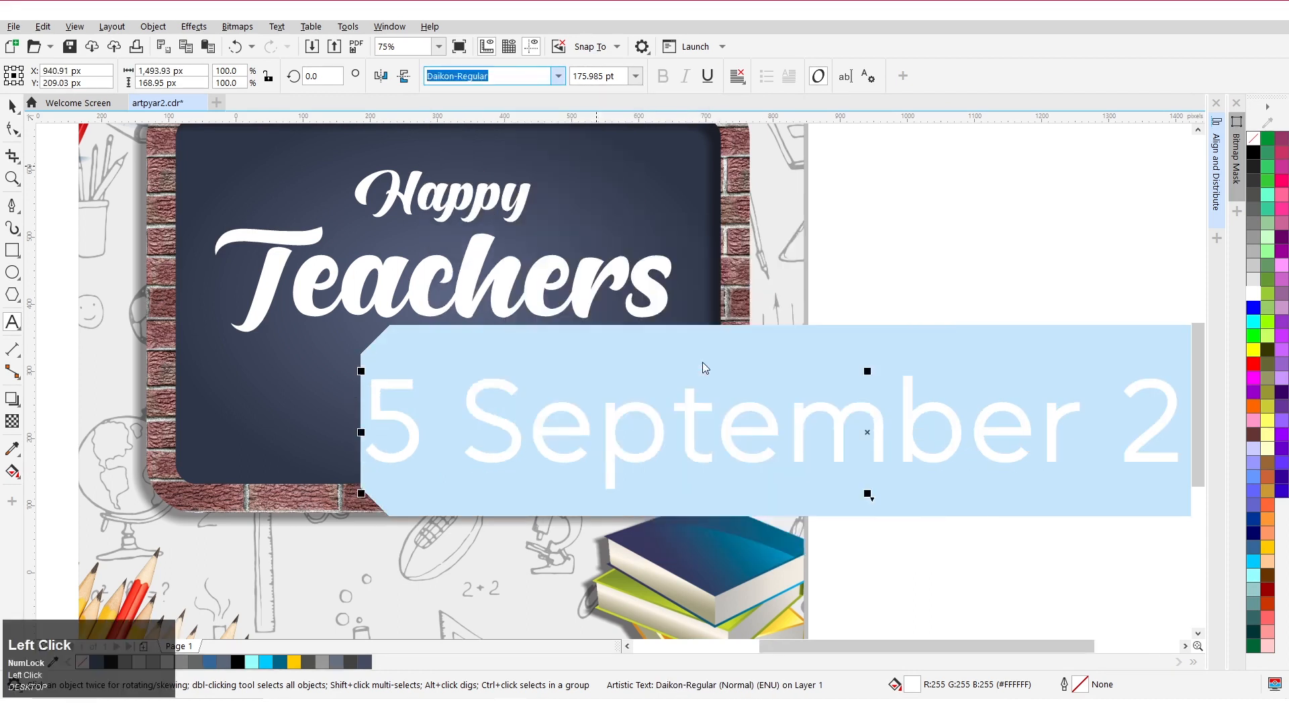
Shrink the date text and place it near the chalkboard's bottom edge under Day.
{"action": "key", "text": "ctrl+space"}
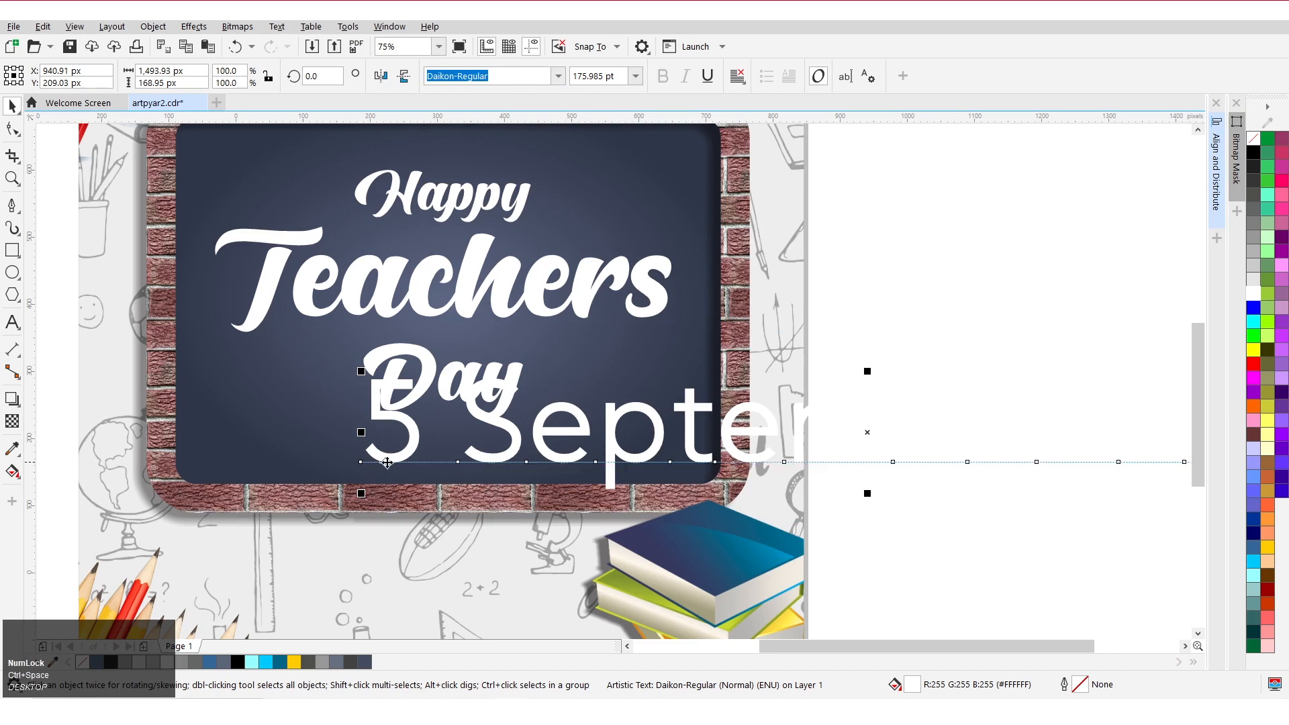
{"action": "left_click_drag", "start_coordinate": [1110, 462], "coordinate": [881, 454]}
{"action": "left_click_drag", "start_coordinate": [1145, 363], "coordinate": [357, 452]}
{"action": "left_click_drag", "start_coordinate": [253, 468], "coordinate": [454, 457]}
{"action": "left_click_drag", "start_coordinate": [558, 477], "coordinate": [475, 474]}
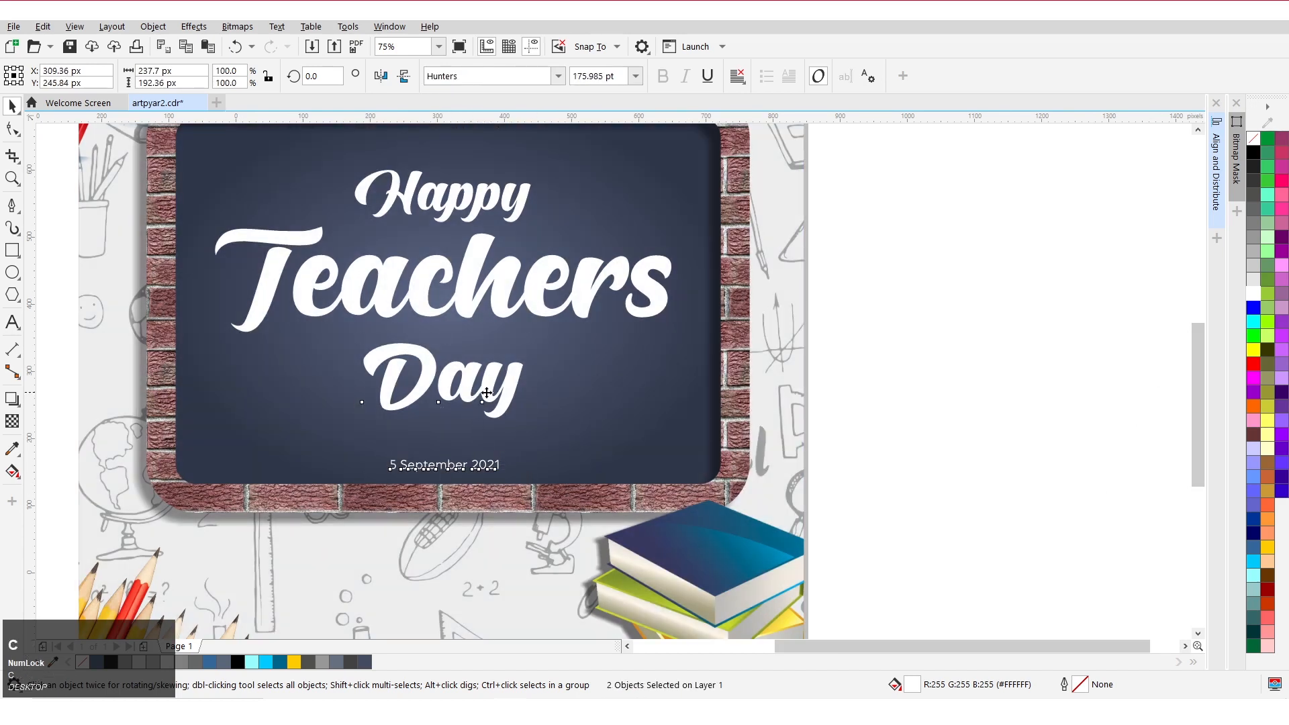
Color the date text grey and deselect it.
{"action": "left_click", "coordinate": [505, 474]}
{"action": "left_click", "coordinate": [448, 471]}
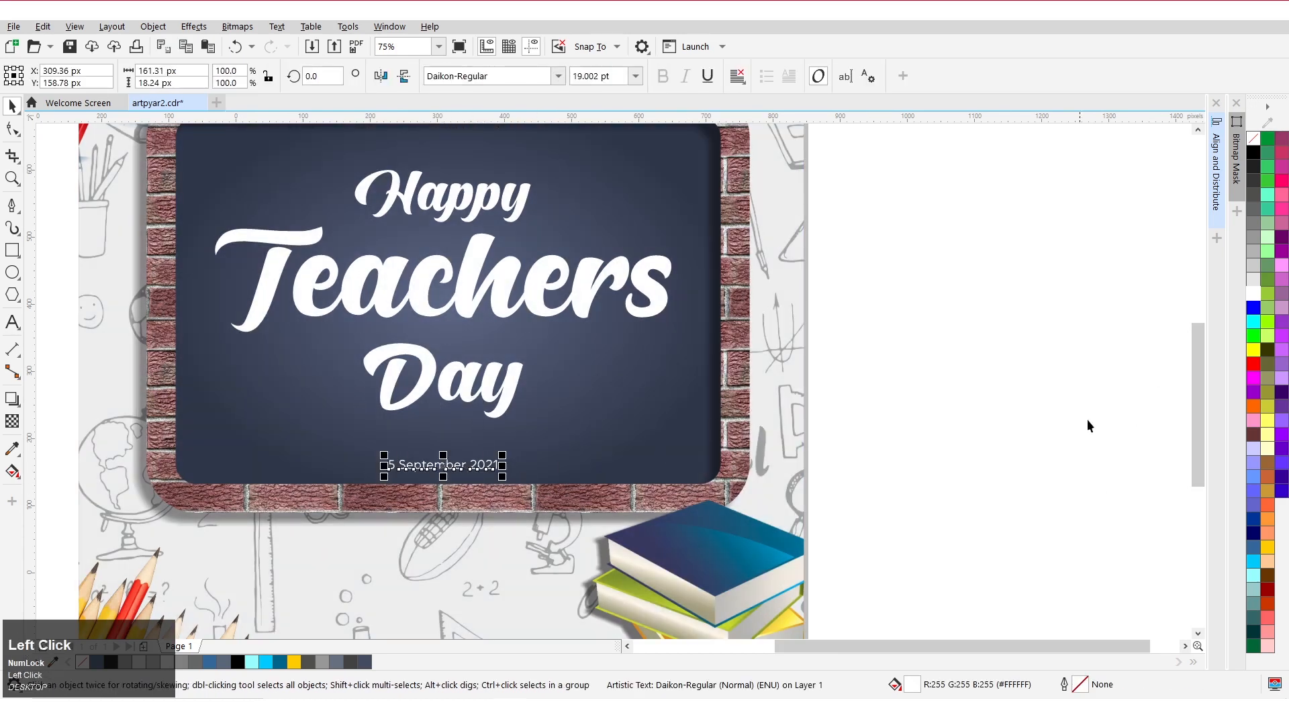
{"action": "left_click", "coordinate": [1254, 268]}
{"action": "left_click", "coordinate": [1251, 253]}
{"action": "left_click", "coordinate": [1252, 240]}
{"action": "left_click", "coordinate": [953, 275]}
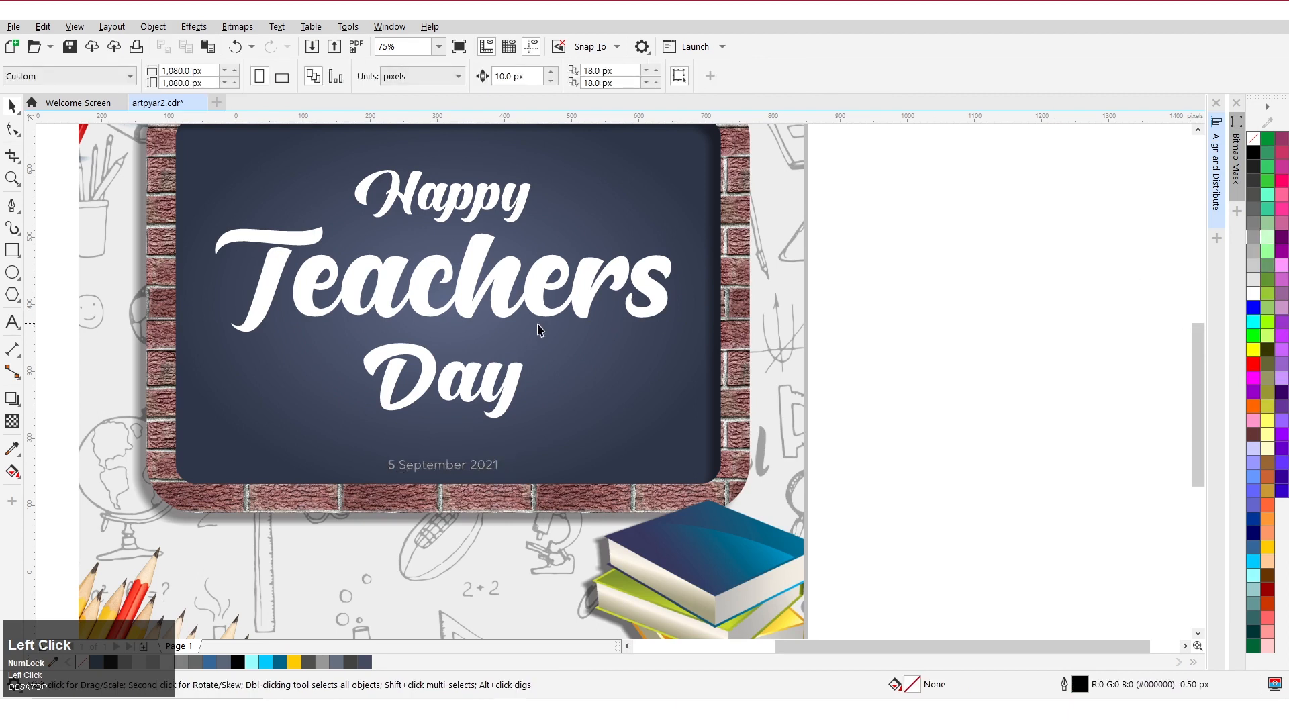
Draw a narrow vertical rectangle about 27 × 175 px right of Day and convert it to curves.
{"action": "scroll", "coordinate": [496, 340], "scroll_direction": "down", "scroll_amount": 1}
{"action": "scroll", "coordinate": [481, 400], "scroll_direction": "up", "scroll_amount": 1}
{"action": "scroll", "coordinate": [471, 422], "scroll_direction": "down", "scroll_amount": 1}
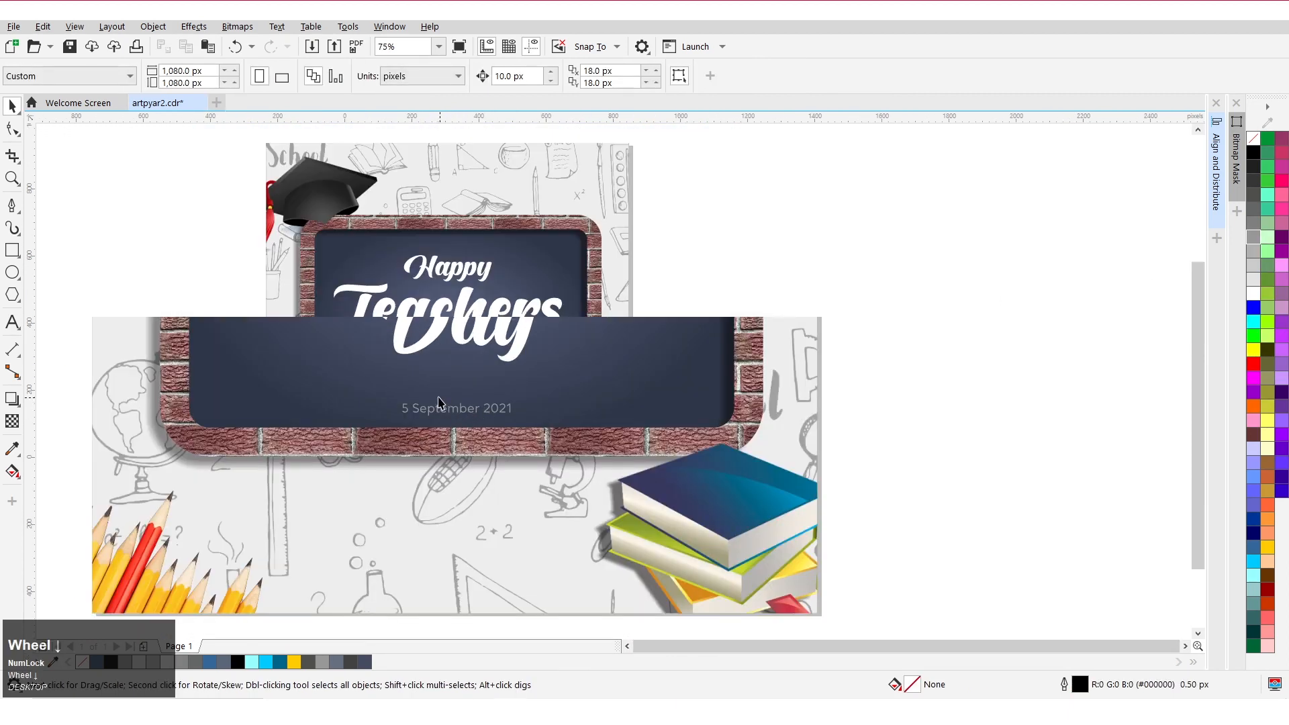
{"action": "left_click", "coordinate": [12, 249]}
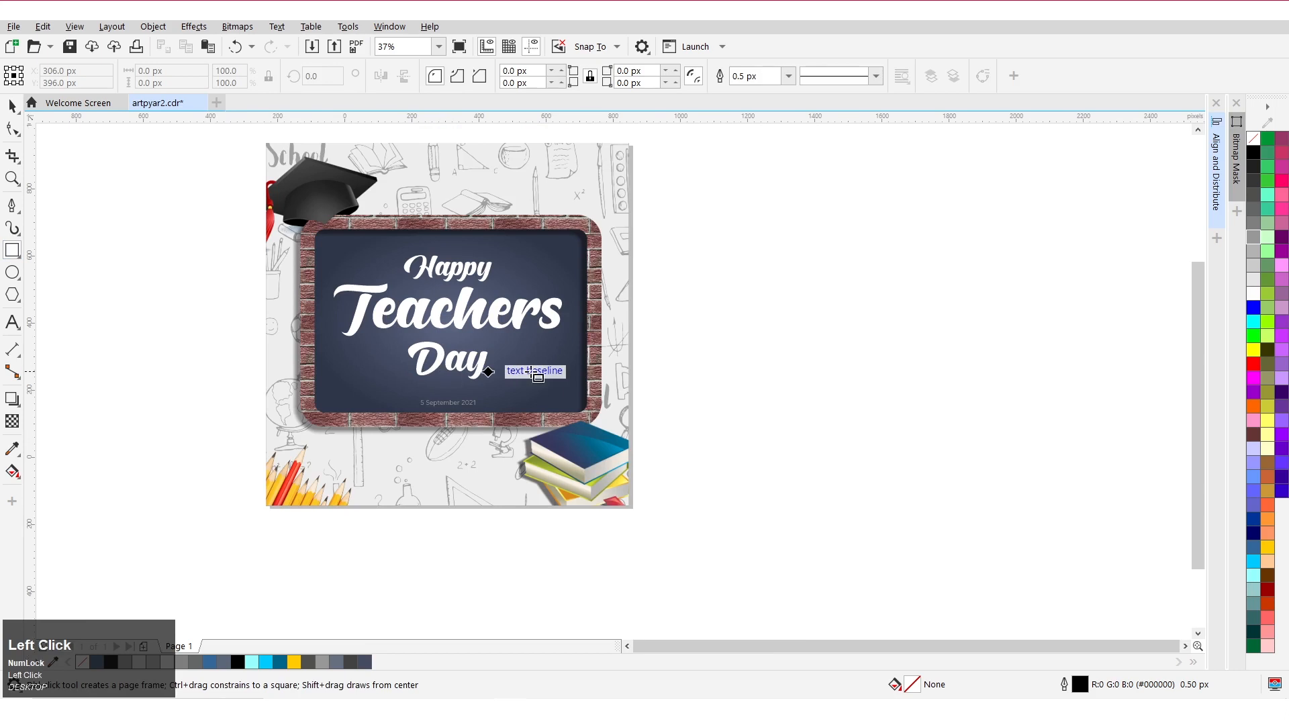
{"action": "scroll", "coordinate": [537, 370], "scroll_direction": "up", "scroll_amount": 1}
{"action": "left_click_drag", "start_coordinate": [531, 316], "coordinate": [549, 435]}
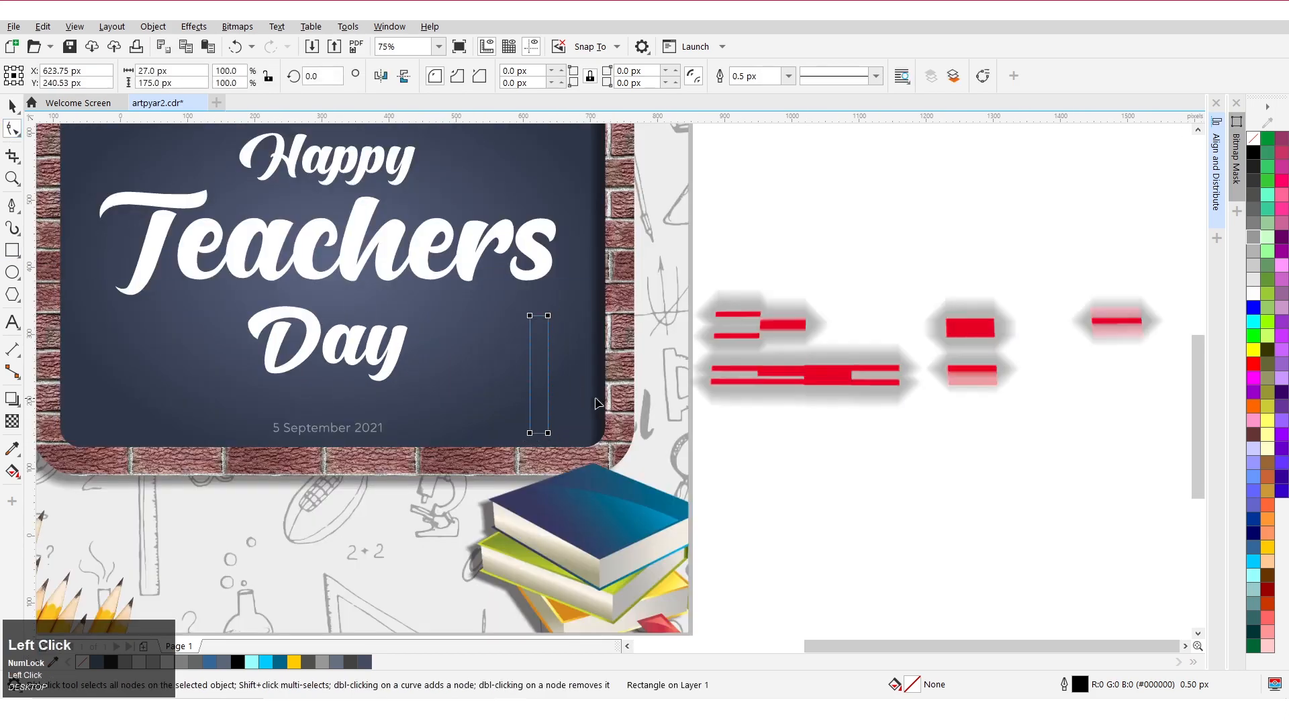
{"action": "key", "text": "ctrl+q"}
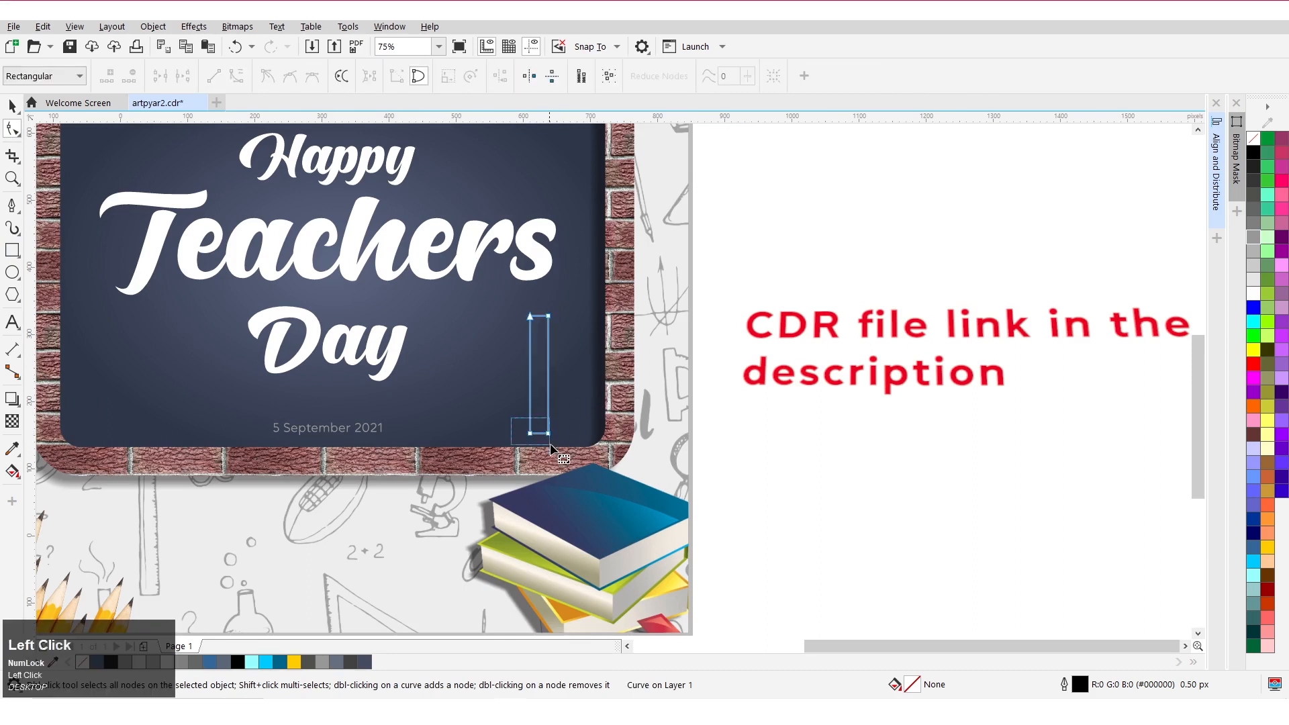
Taper the narrow rectangle by pulling its top nodes closer together.
{"action": "left_click_drag", "start_coordinate": [550, 443], "coordinate": [549, 443]}
{"action": "scroll", "coordinate": [547, 436], "scroll_direction": "up", "scroll_amount": 2}
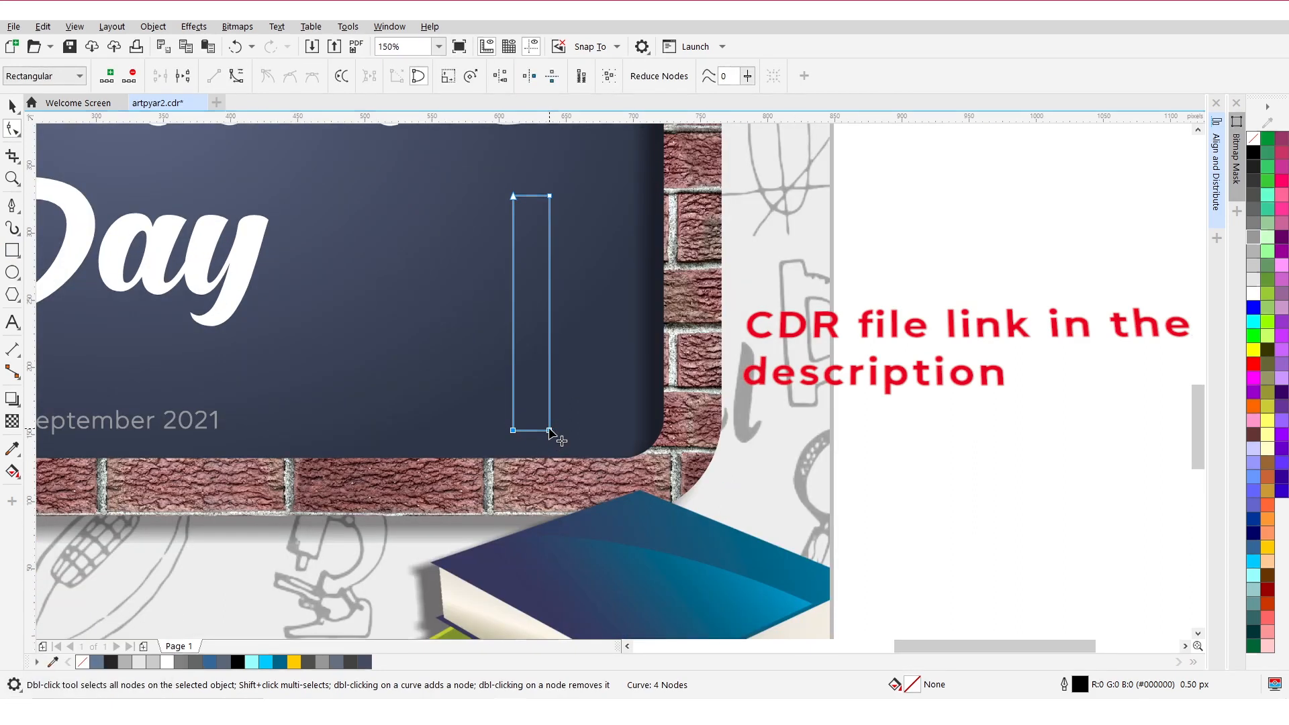
{"action": "left_click_drag", "start_coordinate": [486, 173], "coordinate": [543, 196]}
{"action": "left_click", "coordinate": [548, 195]}
{"action": "key", "text": "space"}
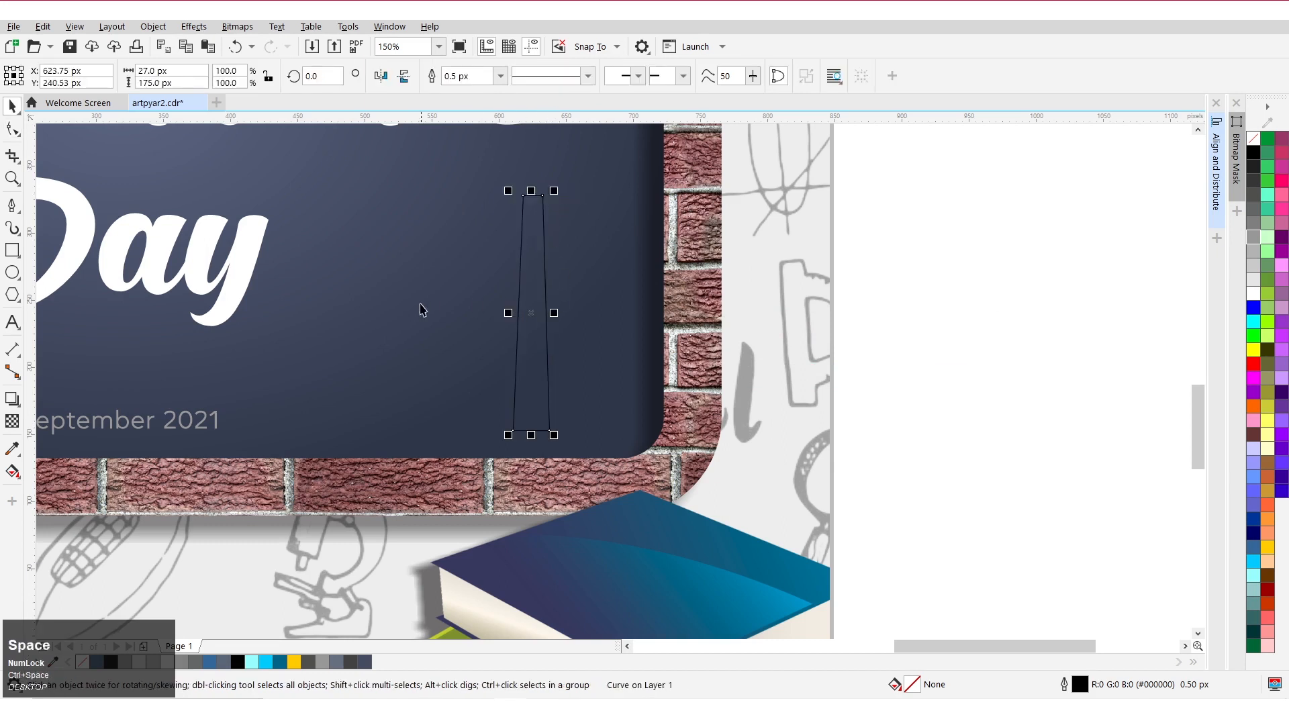
Convert the rectangle's top segment to a curve and bend it inward into a shallow arc.
{"action": "scroll", "coordinate": [421, 318], "scroll_direction": "down", "scroll_amount": 1}
{"action": "scroll", "coordinate": [484, 342], "scroll_direction": "up", "scroll_amount": 1}
{"action": "left_click_drag", "start_coordinate": [483, 343], "coordinate": [507, 343]}
{"action": "scroll", "coordinate": [497, 353], "scroll_direction": "down", "scroll_amount": 1}
{"action": "scroll", "coordinate": [505, 336], "scroll_direction": "up", "scroll_amount": 1}
{"action": "left_click", "coordinate": [13, 131]}
{"action": "scroll", "coordinate": [470, 212], "scroll_direction": "up", "scroll_amount": 2}
{"action": "left_click", "coordinate": [236, 76]}
{"action": "left_click_drag", "start_coordinate": [522, 247], "coordinate": [522, 254]}
{"action": "scroll", "coordinate": [522, 254], "scroll_direction": "down", "scroll_amount": 2}
{"action": "key", "text": "space"}
{"action": "left_click", "coordinate": [505, 276]}
{"action": "left_click", "coordinate": [12, 129]}
{"action": "scroll", "coordinate": [505, 498], "scroll_direction": "up", "scroll_amount": 2}
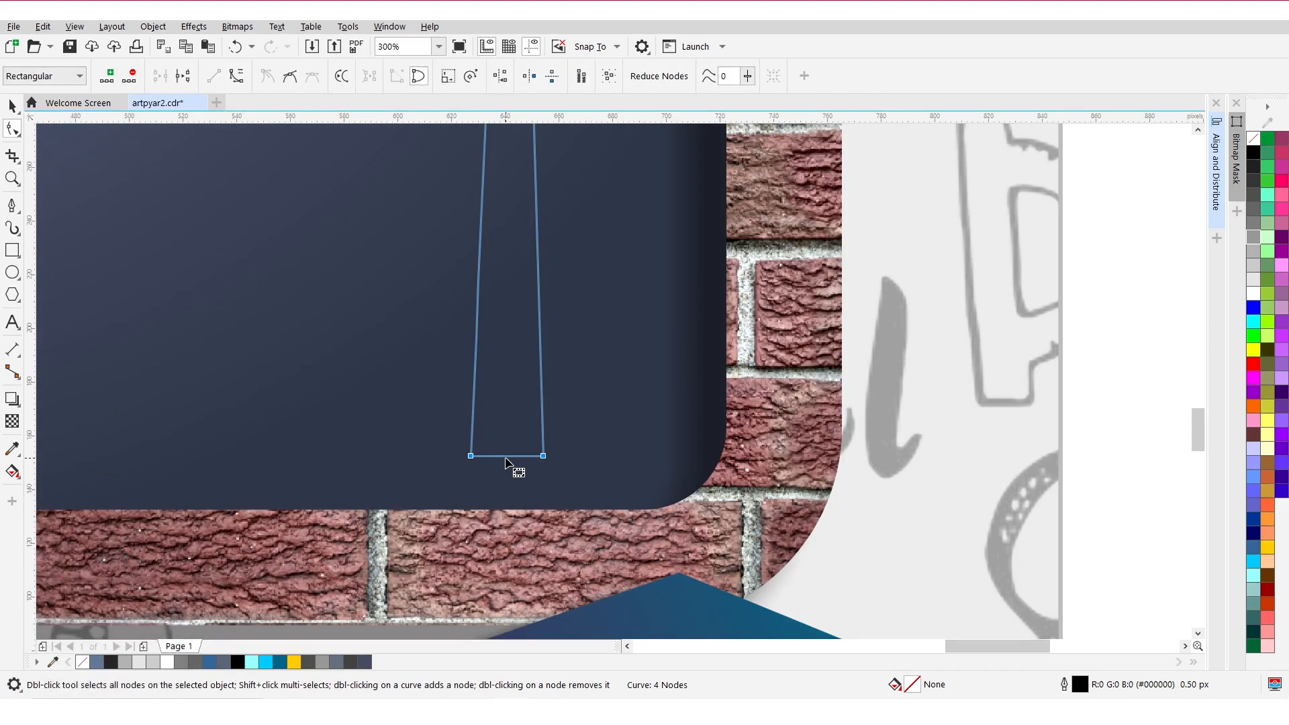
Bend the shape's bottom edge downward into a rounded curve.
{"action": "scroll", "coordinate": [505, 458], "scroll_direction": "up", "scroll_amount": 2}
{"action": "left_click_drag", "start_coordinate": [507, 451], "coordinate": [520, 483]}
{"action": "left_click", "coordinate": [479, 453]}
{"action": "scroll", "coordinate": [514, 489], "scroll_direction": "down", "scroll_amount": 2}
{"action": "key", "text": "space"}
Duplicate the tapered shape beside the original.
{"action": "scroll", "coordinate": [512, 253], "scroll_direction": "up", "scroll_amount": 1}
{"action": "left_click_drag", "start_coordinate": [512, 252], "coordinate": [568, 266]}
{"action": "right_click", "coordinate": [568, 265], "text": "ctrl"}
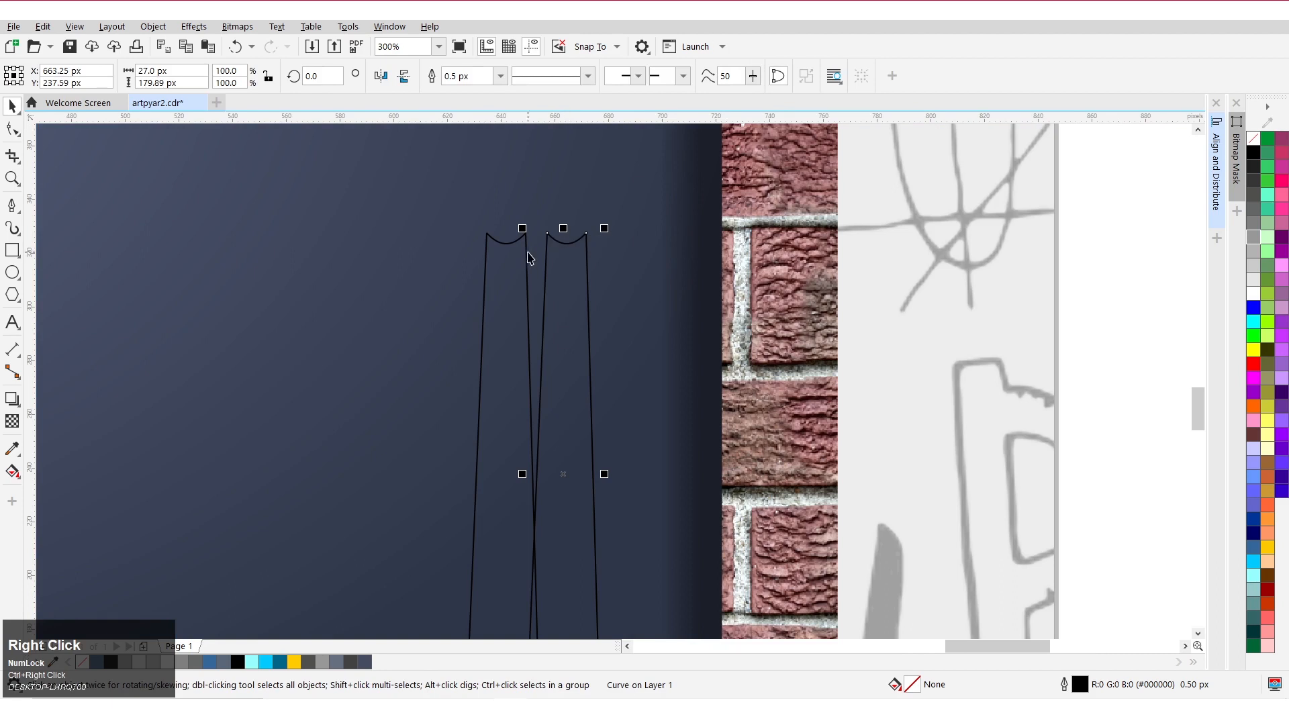
Bend the duplicate's top edge upward into a convex rounded cap.
{"action": "left_click", "coordinate": [12, 129]}
{"action": "left_click", "coordinate": [570, 248]}
{"action": "left_click_drag", "start_coordinate": [569, 248], "coordinate": [533, 253]}
{"action": "key", "text": "space"}
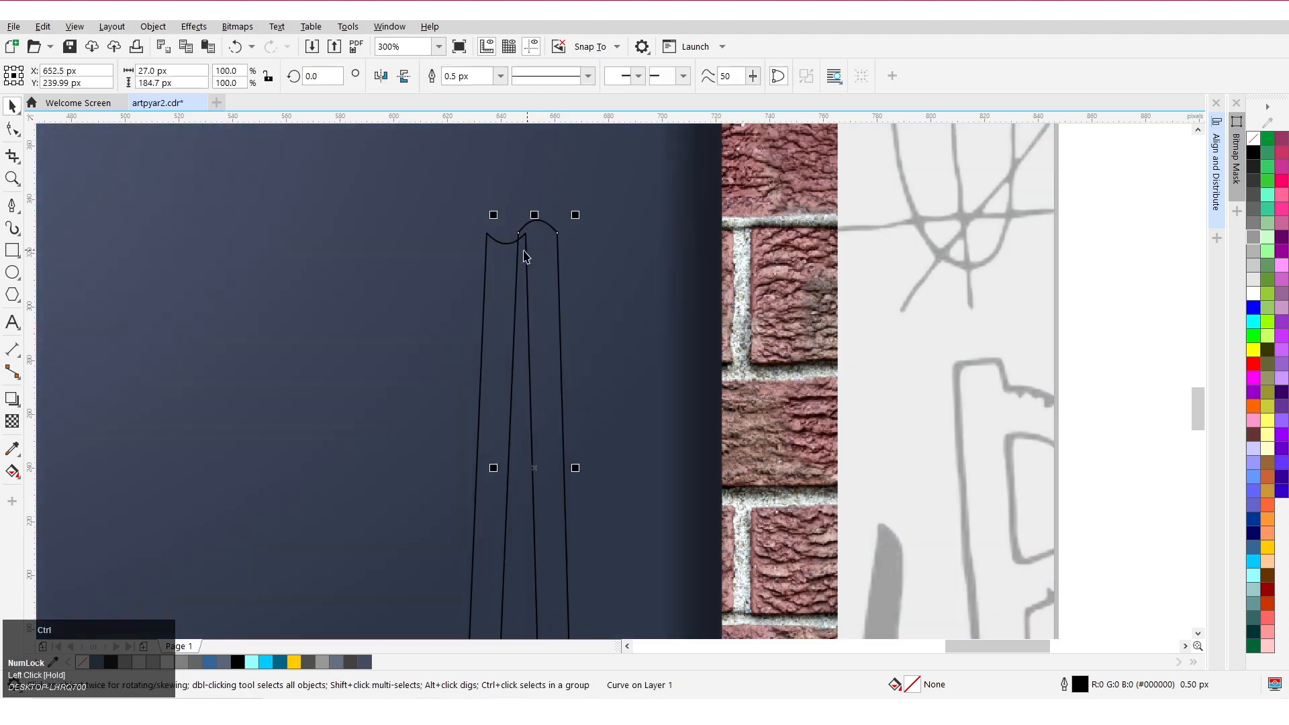
Align both shapes by their left edges so they overlap into one chalk stick, then deselect.
{"action": "left_click", "coordinate": [500, 257], "text": "shift"}
{"action": "key", "text": "l"}
{"action": "scroll", "coordinate": [417, 239], "scroll_direction": "down", "scroll_amount": 2}
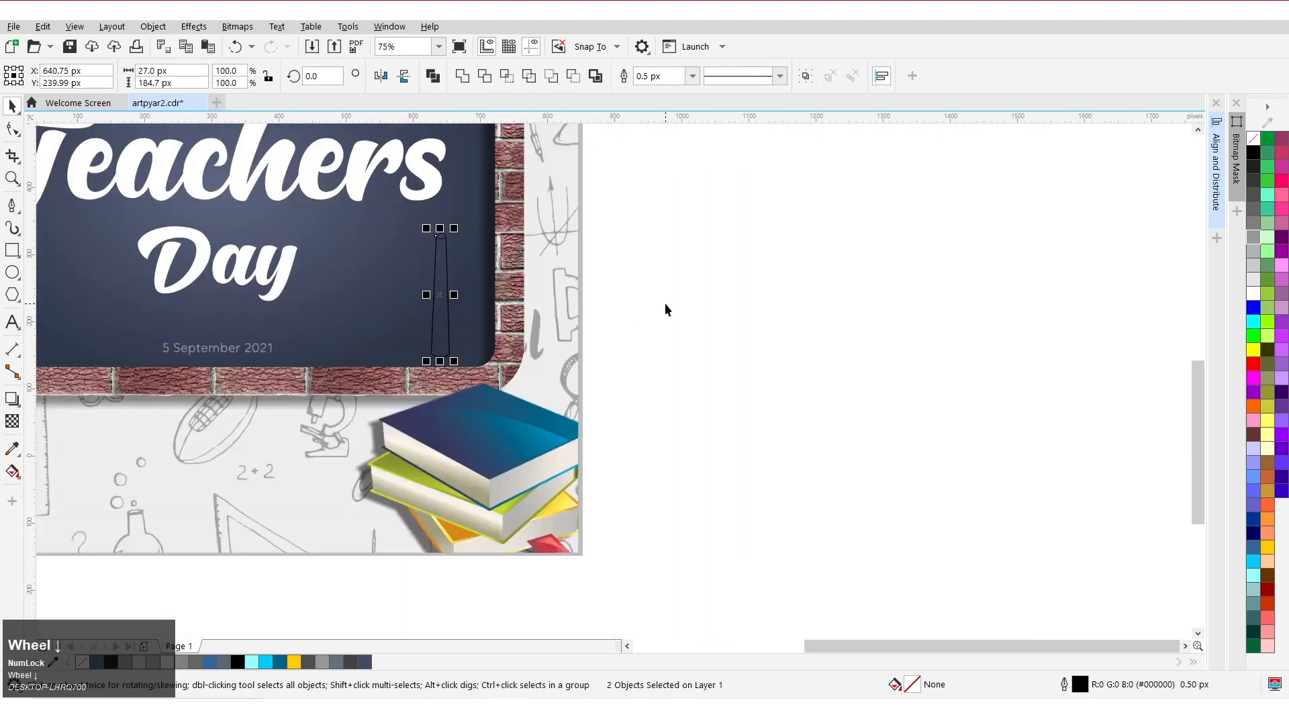
{"action": "left_click", "coordinate": [665, 305]}
{"action": "scroll", "coordinate": [439, 245], "scroll_direction": "up", "scroll_amount": 2}
{"action": "left_click_drag", "start_coordinate": [446, 255], "coordinate": [420, 301]}
{"action": "key", "text": "ctrl+z"}
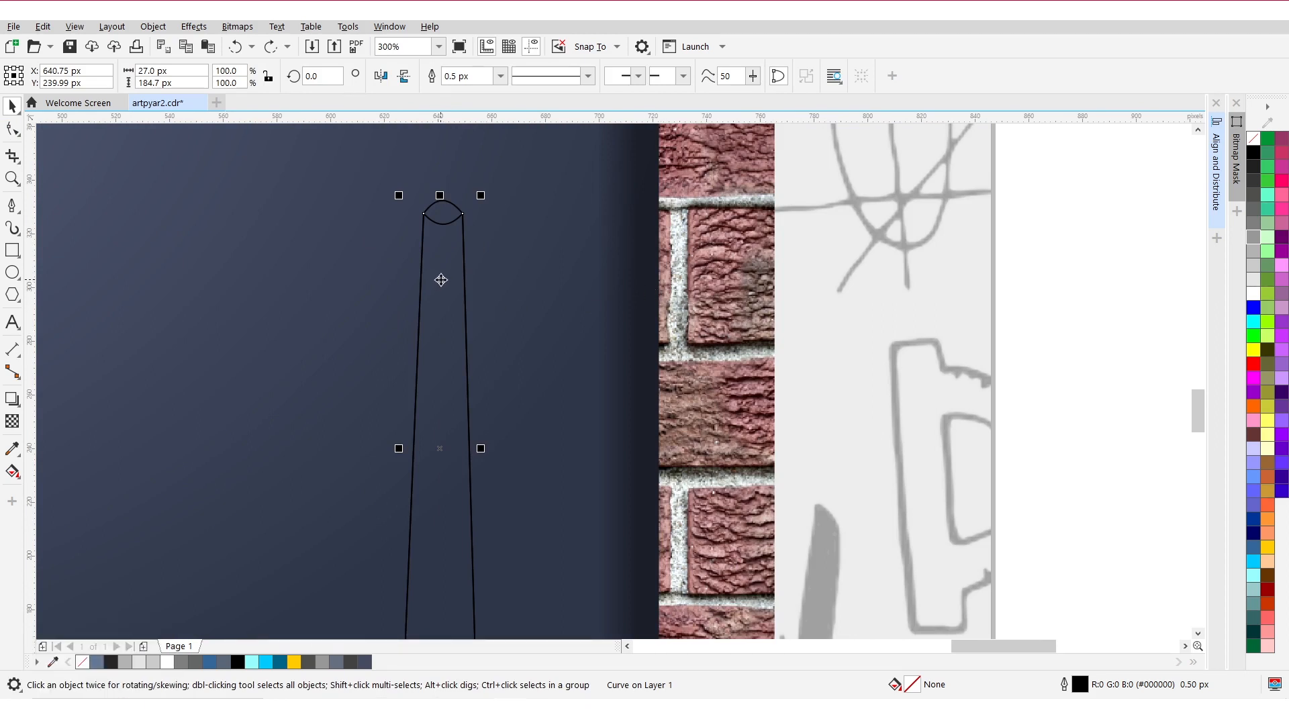
Fill the rounded-cap shape white and send it behind the other shape.
{"action": "left_click", "coordinate": [1253, 297]}
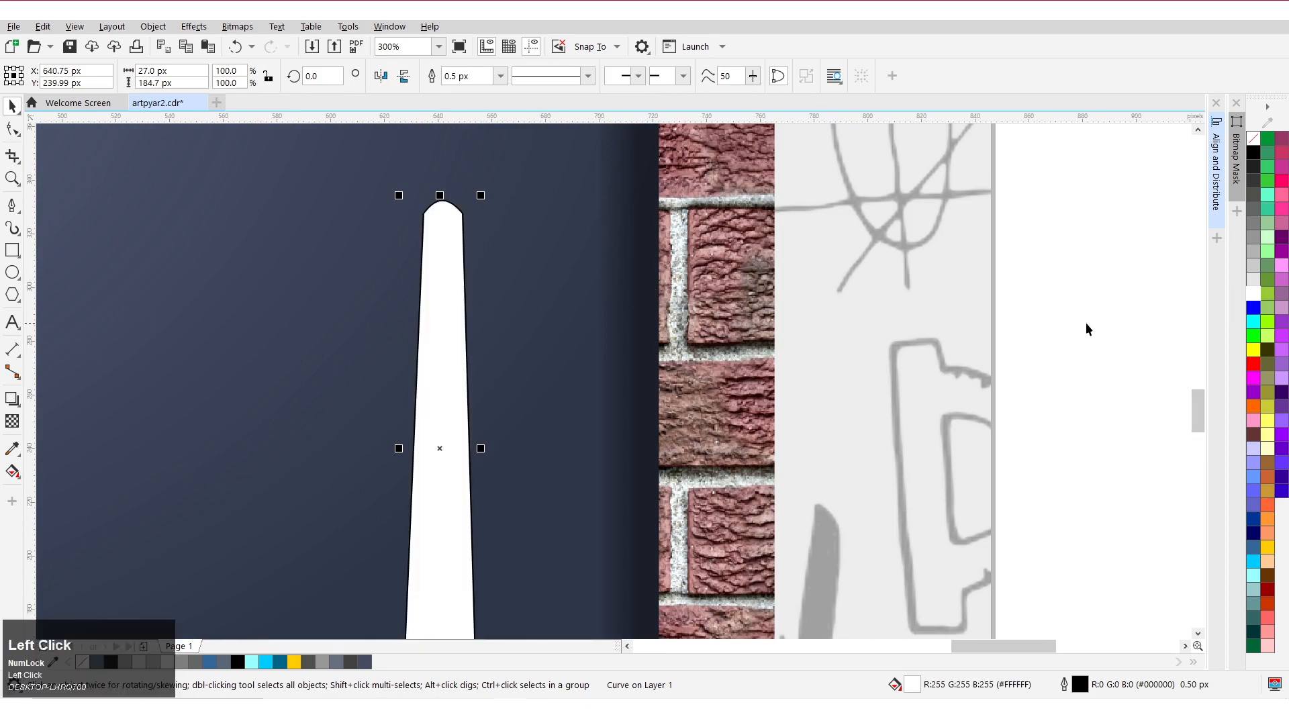
{"action": "right_click", "coordinate": [455, 259]}
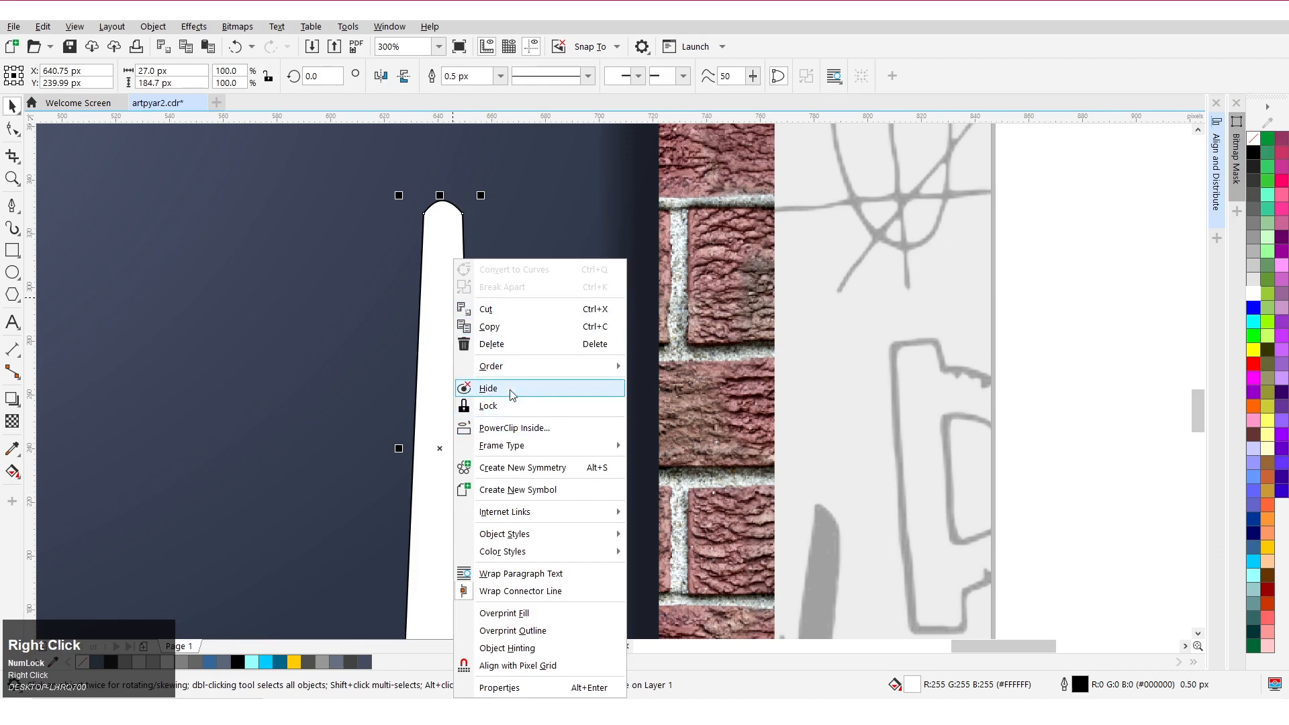
{"action": "mouse_move", "coordinate": [510, 366]}
{"action": "left_click", "coordinate": [668, 462]}
{"action": "left_click", "coordinate": [722, 318]}
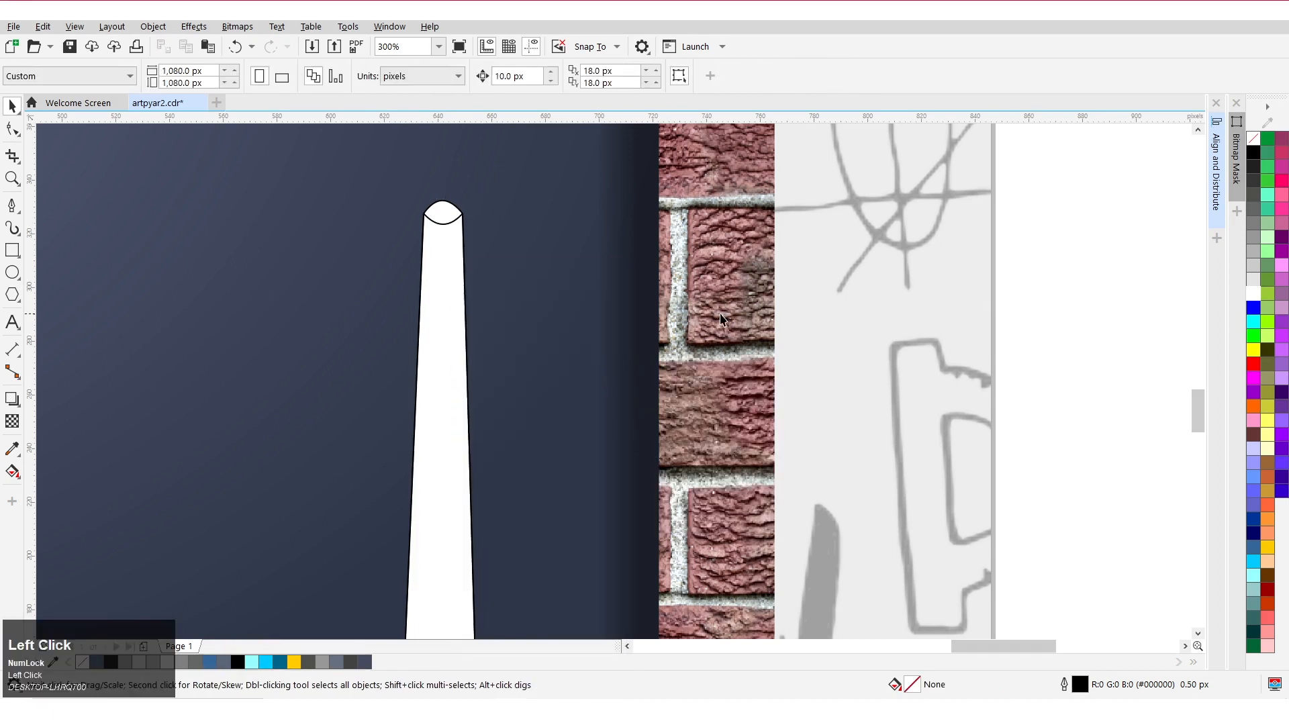
Fill the front chalk shape with 10% Black light grey.
{"action": "left_click", "coordinate": [446, 276]}
{"action": "key", "text": "ctrl+z"}
{"action": "left_click", "coordinate": [1259, 270]}
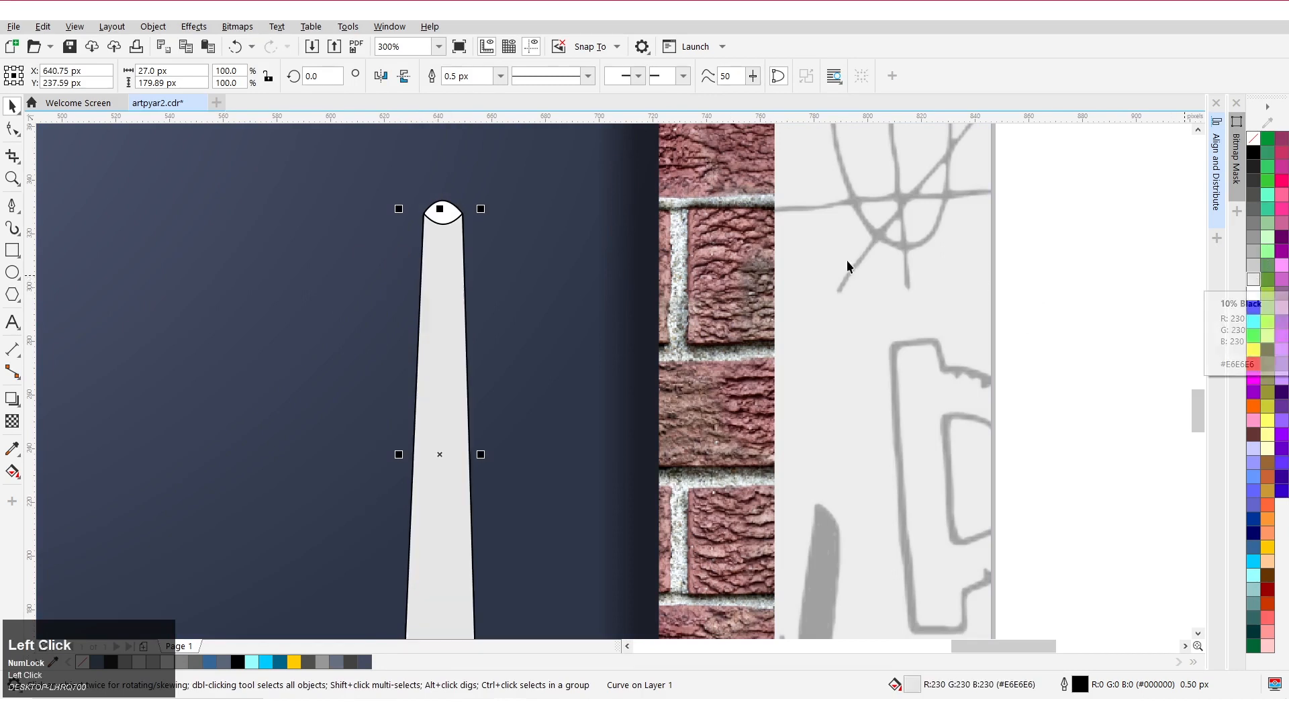
Remove the chalk shapes' outlines and give them the same light grey fill.
{"action": "scroll", "coordinate": [848, 260], "scroll_direction": "down", "scroll_amount": 2}
{"action": "left_click", "coordinate": [425, 458]}
{"action": "left_click_drag", "start_coordinate": [424, 458], "coordinate": [425, 458]}
{"action": "right_click", "coordinate": [1254, 139]}
{"action": "left_click", "coordinate": [936, 280]}
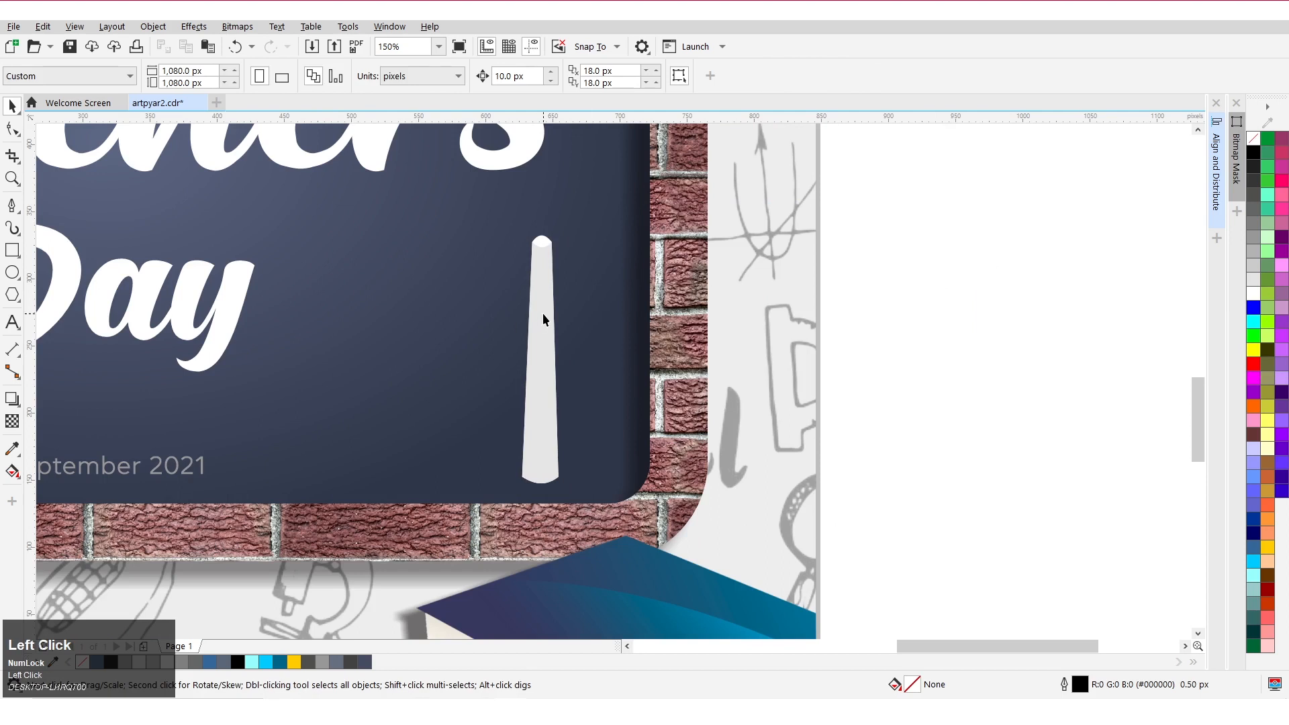
{"action": "left_click", "coordinate": [543, 313]}
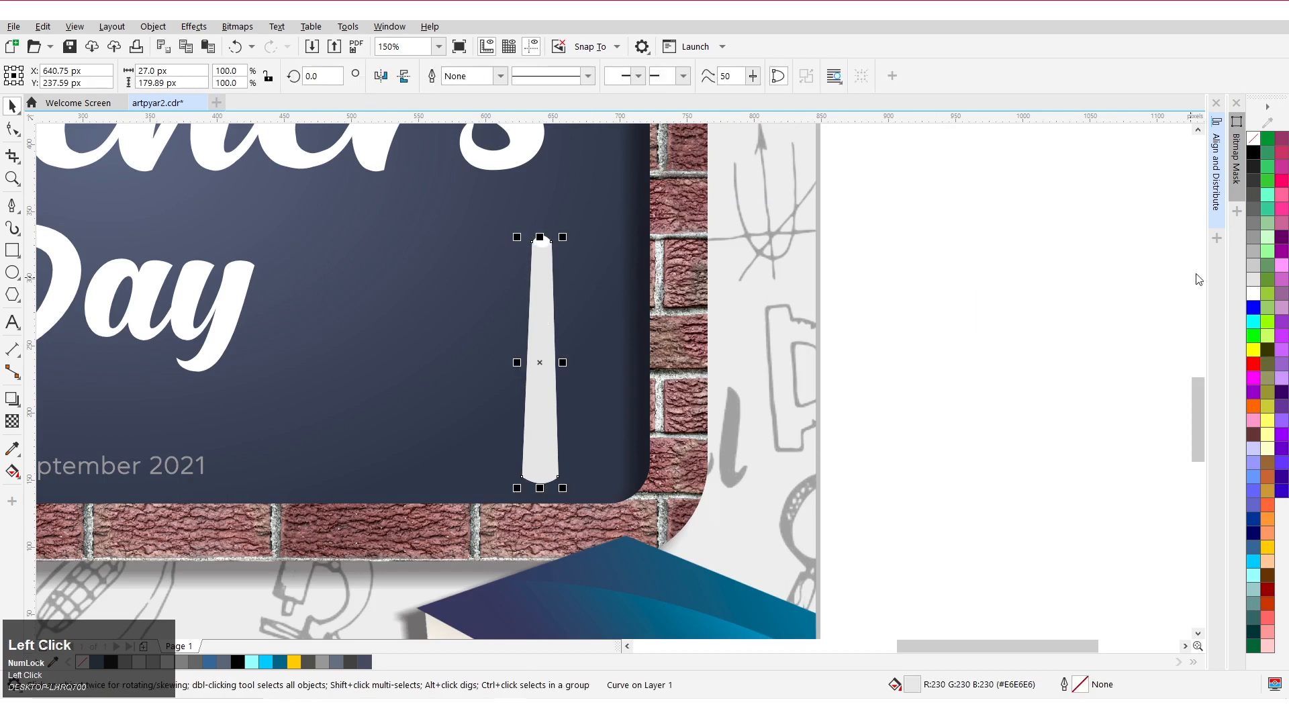
{"action": "left_click", "coordinate": [1253, 269]}
{"action": "left_click", "coordinate": [844, 325]}
{"action": "scroll", "coordinate": [888, 276], "scroll_direction": "down", "scroll_amount": 1}
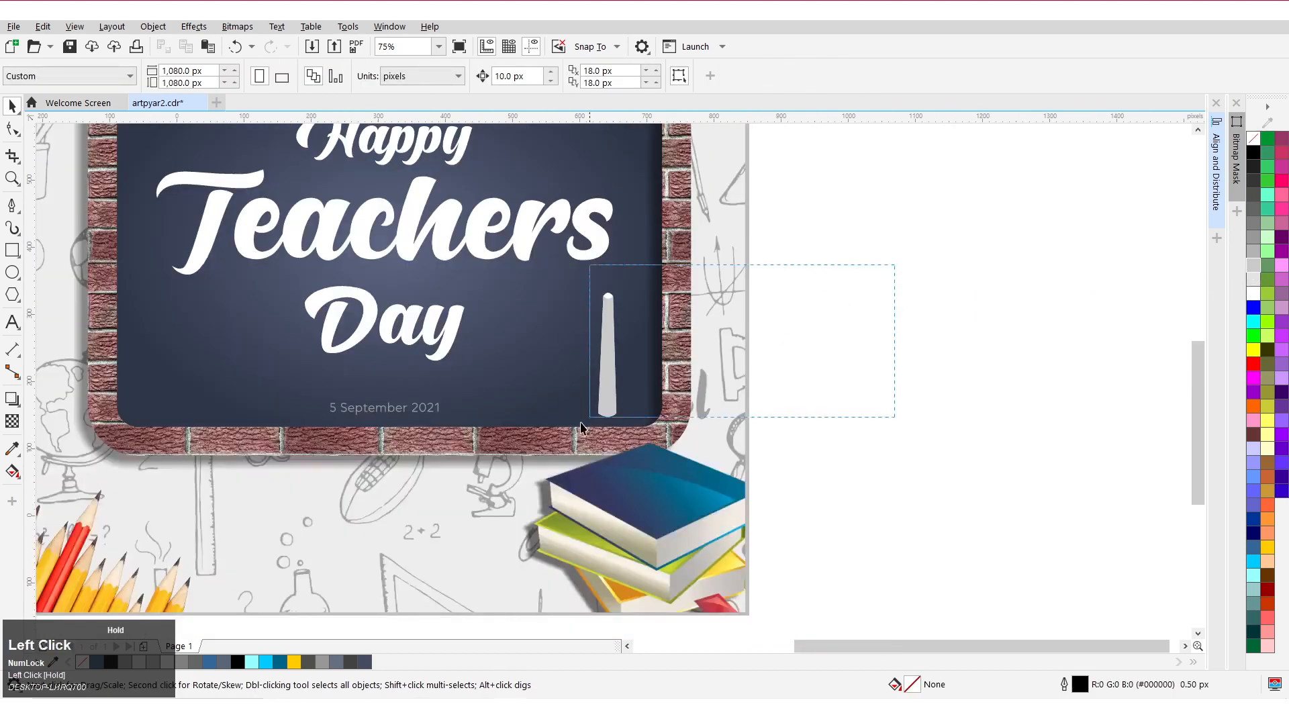
Duplicate the chalk stick next to the original.
{"action": "left_click_drag", "start_coordinate": [582, 428], "coordinate": [590, 417]}
{"action": "scroll", "coordinate": [628, 336], "scroll_direction": "up", "scroll_amount": 1}
{"action": "left_click_drag", "start_coordinate": [614, 250], "coordinate": [599, 327]}
{"action": "left_click_drag", "start_coordinate": [582, 407], "coordinate": [548, 407]}
{"action": "right_click", "coordinate": [548, 406]}
Shrink the copy to about 18 × 52 px and tilt it about 14° against the big chalk.
{"action": "left_click_drag", "start_coordinate": [569, 325], "coordinate": [596, 440]}
{"action": "scroll", "coordinate": [537, 462], "scroll_direction": "up", "scroll_amount": 1}
{"action": "left_click_drag", "start_coordinate": [609, 332], "coordinate": [612, 325]}
{"action": "left_click", "coordinate": [598, 415]}
{"action": "left_click_drag", "start_coordinate": [612, 476], "coordinate": [621, 442]}
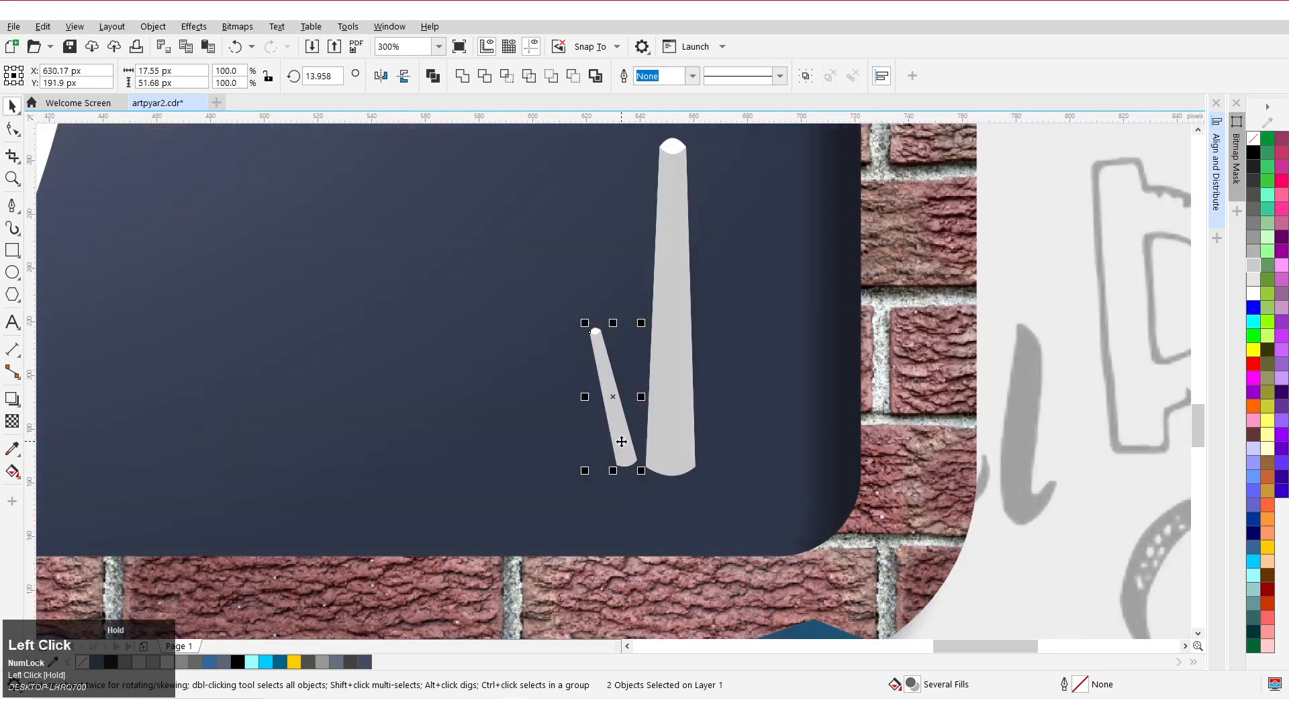
Select the whole design and preview it full screen.
{"action": "scroll", "coordinate": [621, 442], "scroll_direction": "down", "scroll_amount": 5}
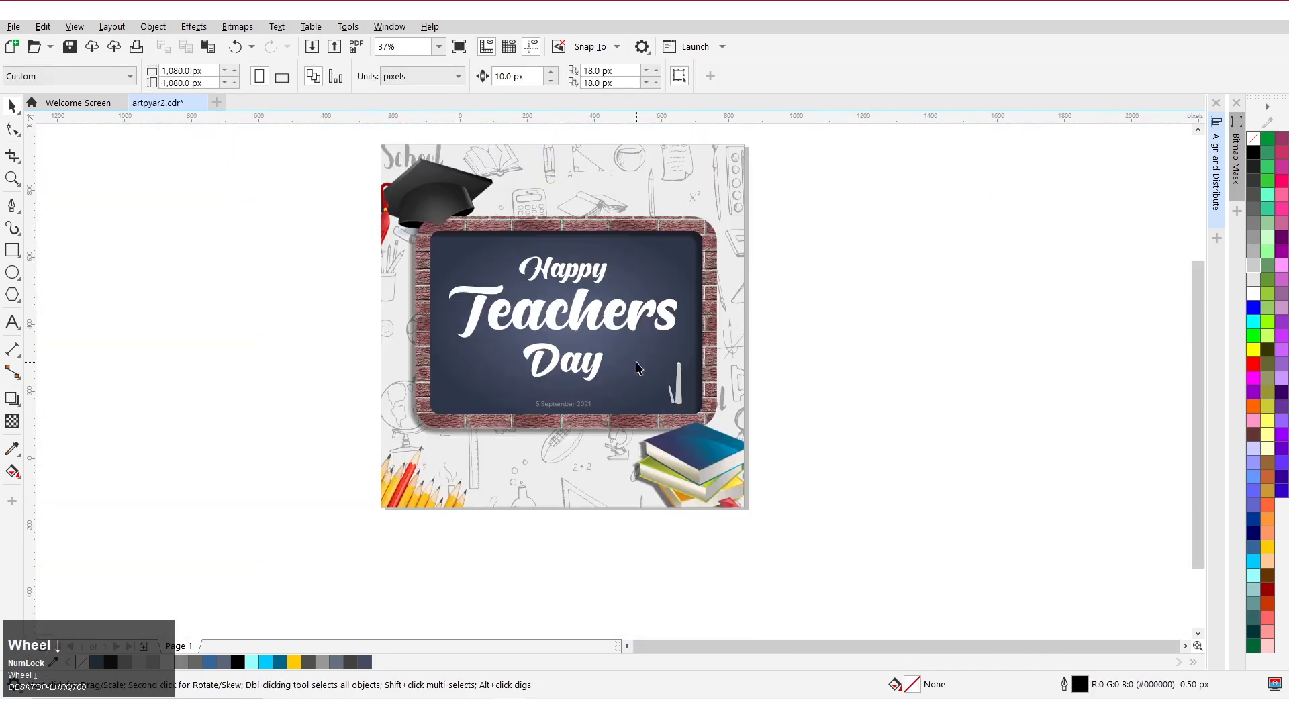
{"action": "scroll", "coordinate": [494, 405], "scroll_direction": "down", "scroll_amount": 1}
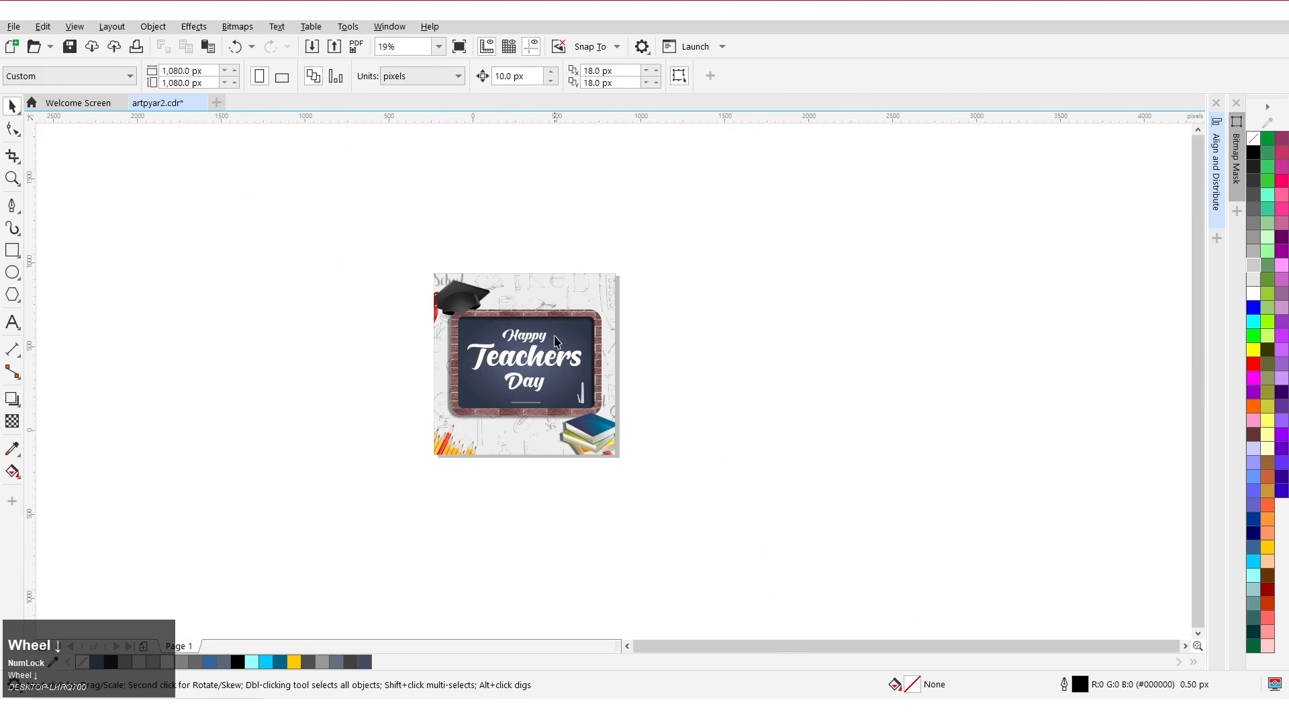
{"action": "scroll", "coordinate": [556, 341], "scroll_direction": "up", "scroll_amount": 1}
{"action": "left_click_drag", "start_coordinate": [273, 165], "coordinate": [826, 595]}
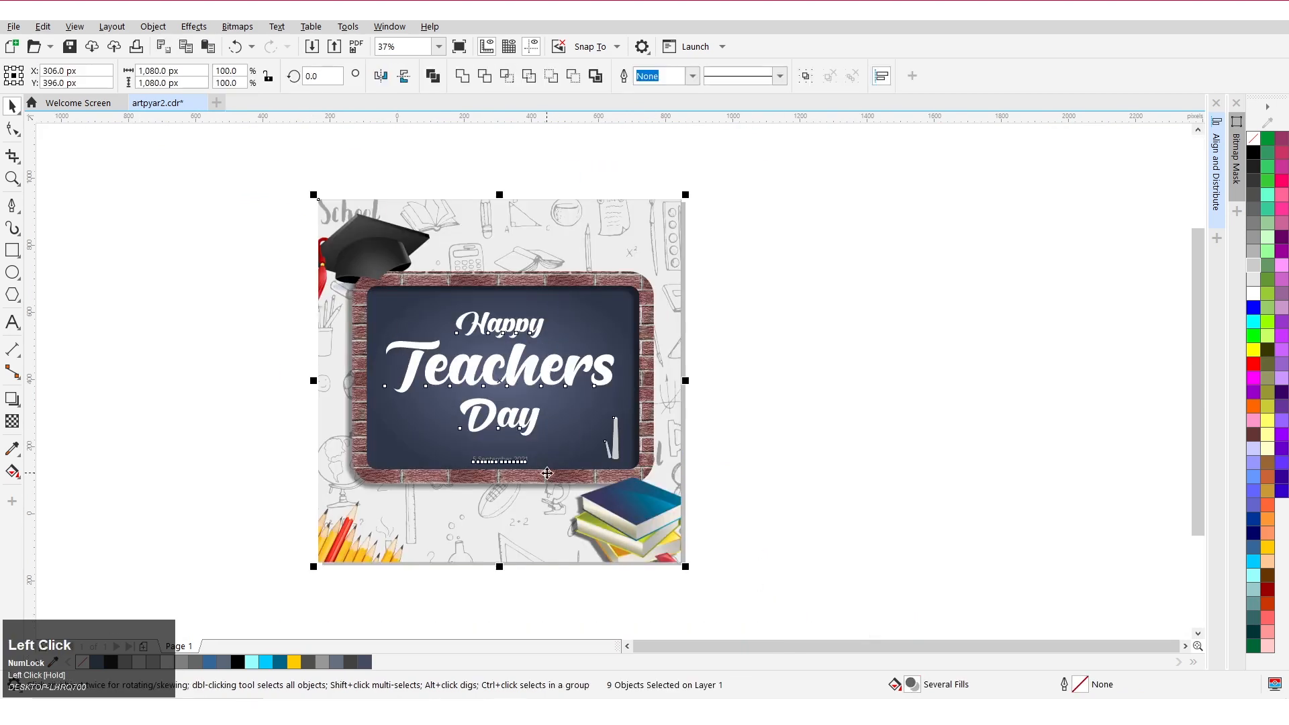
{"action": "key", "text": "shift+F3"}
{"action": "key", "text": "F9"}
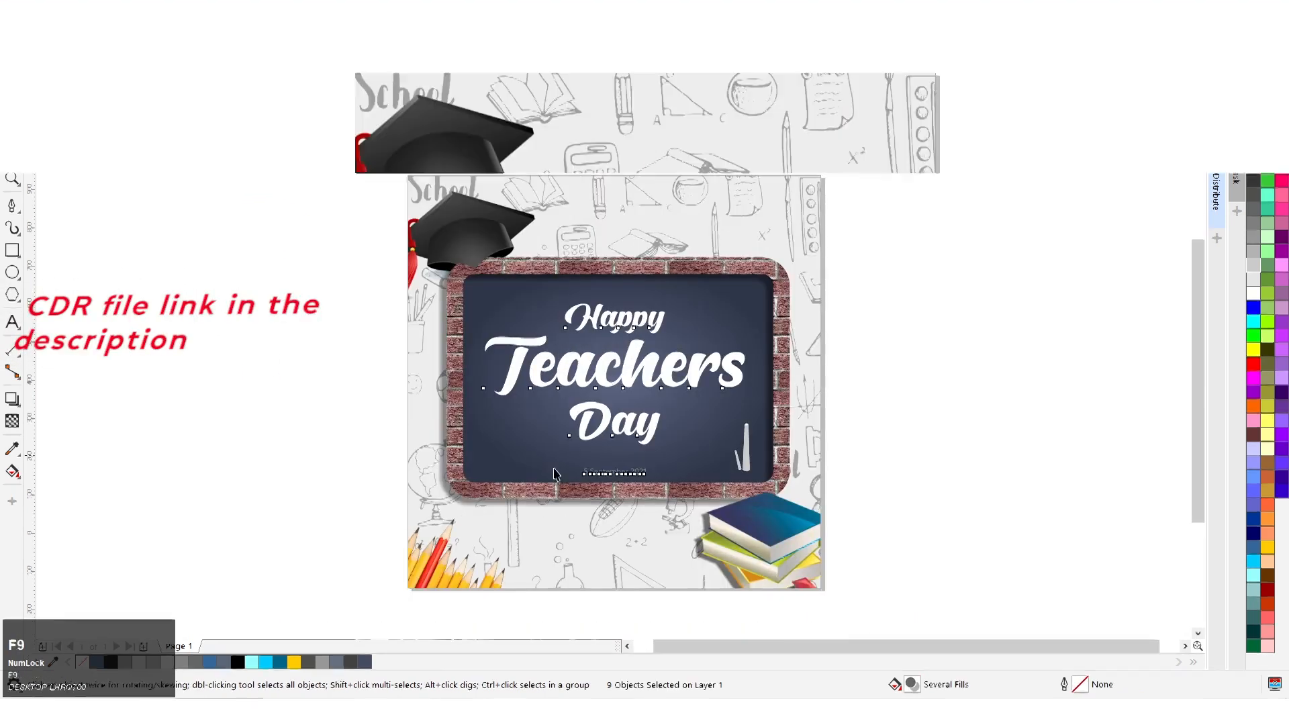